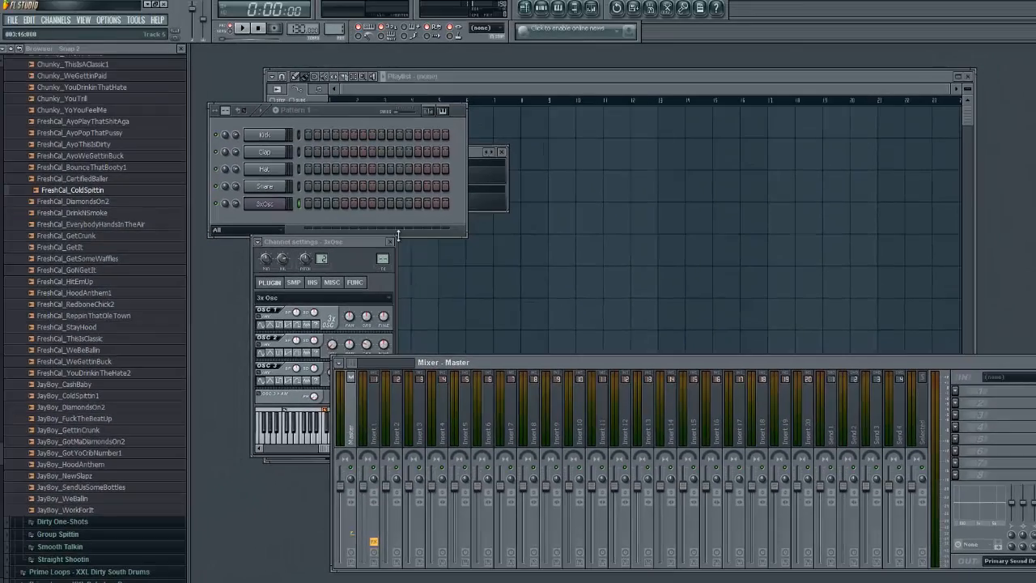
Delete the 3xOsc channel from the step sequencer and confirm the deletion.
right_click(191, 159)
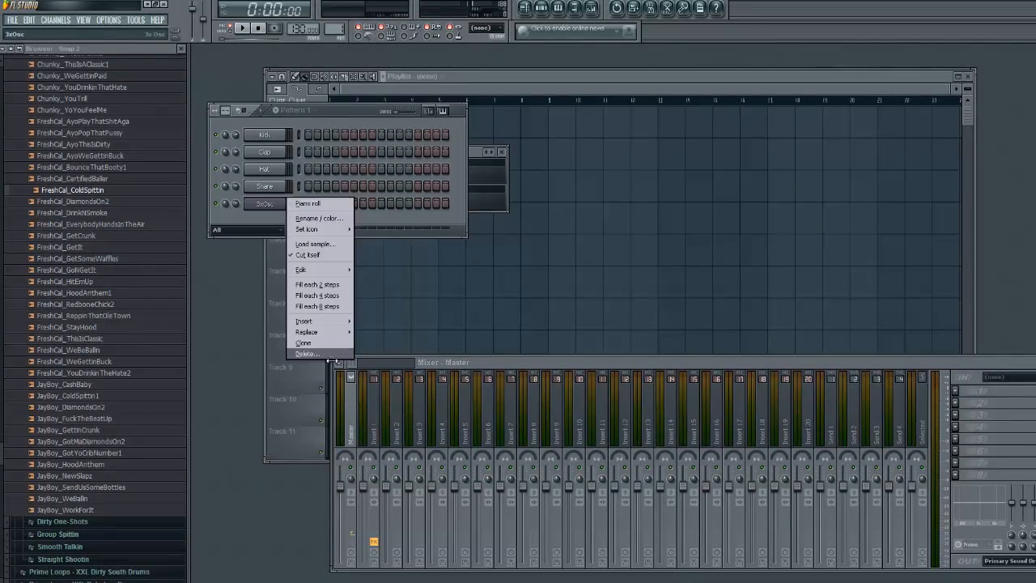
click(307, 354)
click(597, 341)
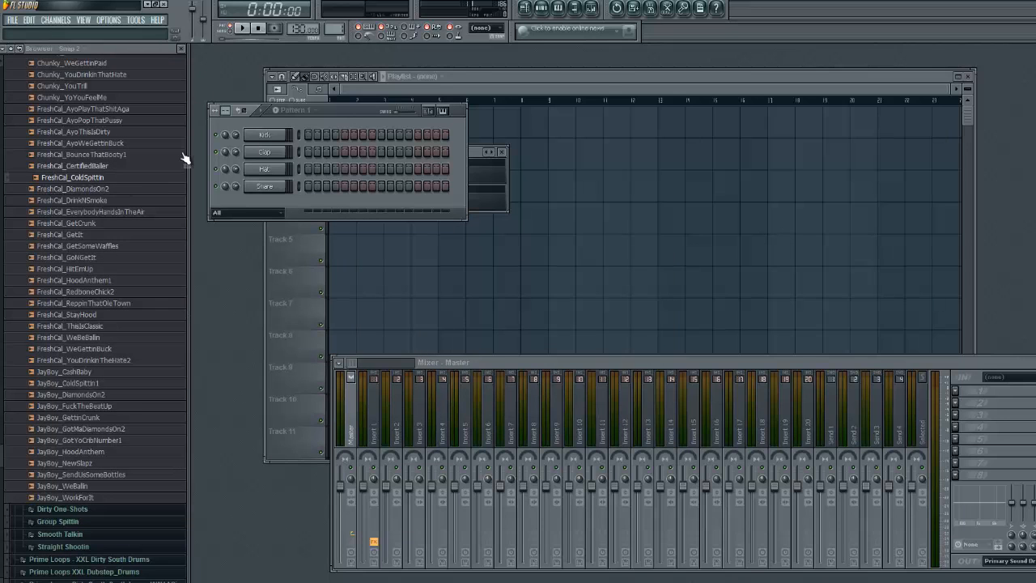
Audition the Chunky vocal samples in the Dirty Hollas folder to find a suitable vocal.
scroll(2, 451, up, 12)
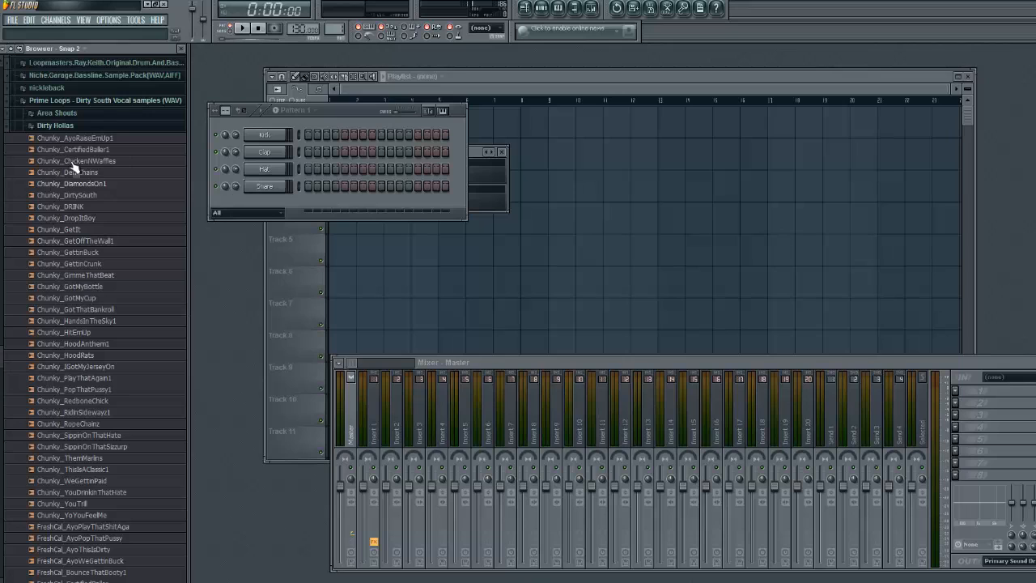
click(73, 209)
click(77, 240)
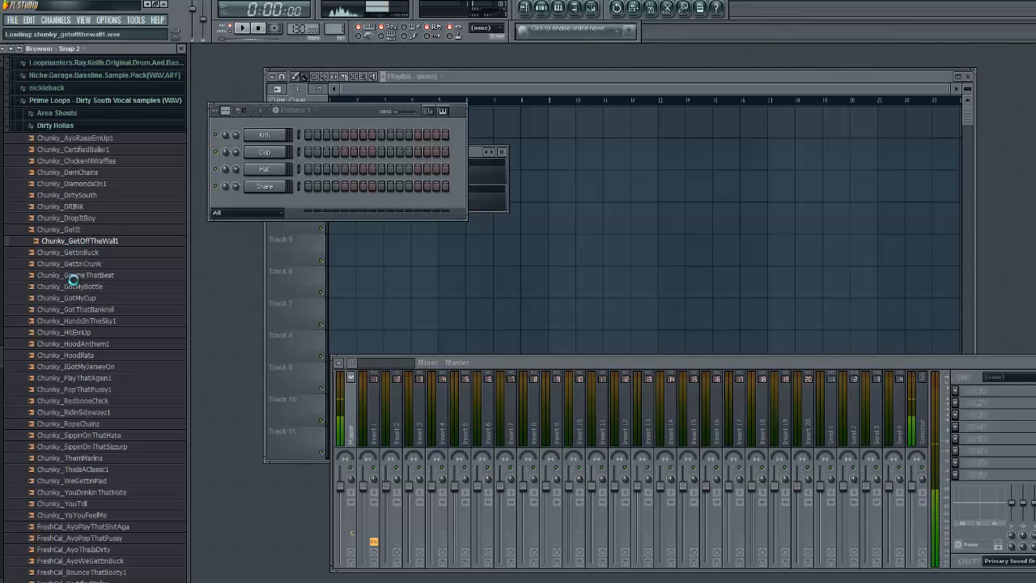
click(77, 274)
click(77, 309)
click(72, 368)
click(86, 425)
click(101, 470)
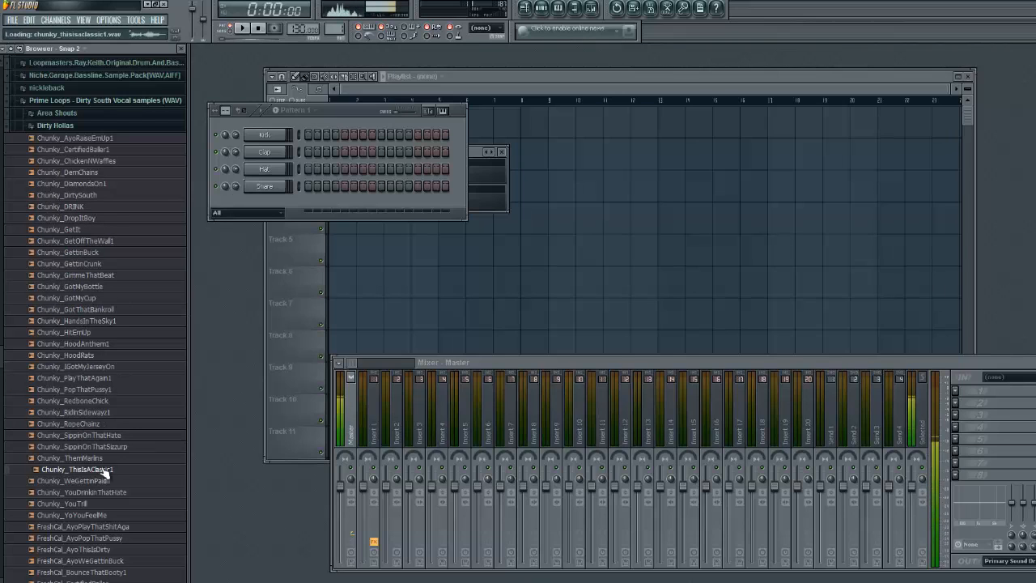
click(87, 425)
click(90, 448)
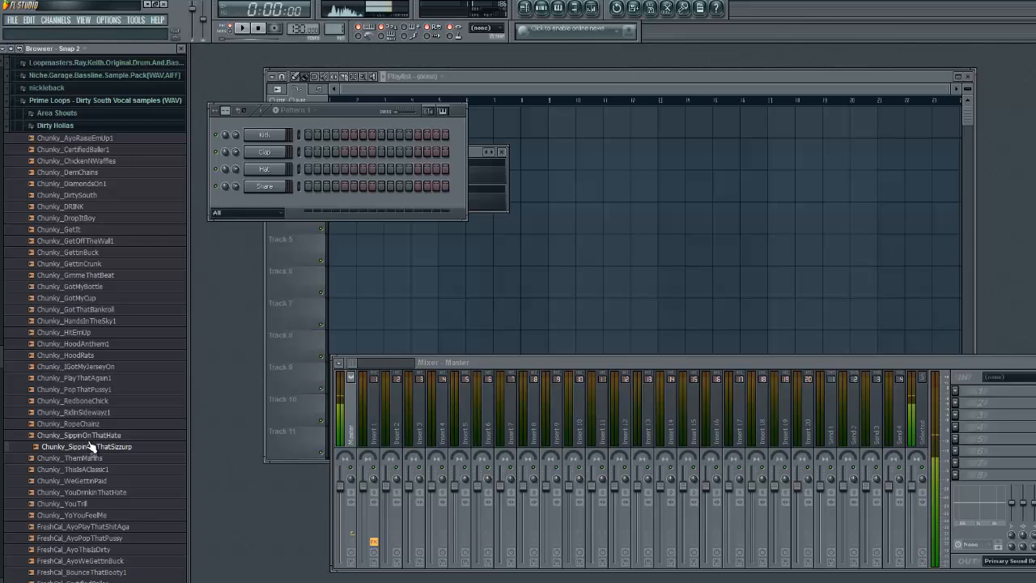
click(92, 437)
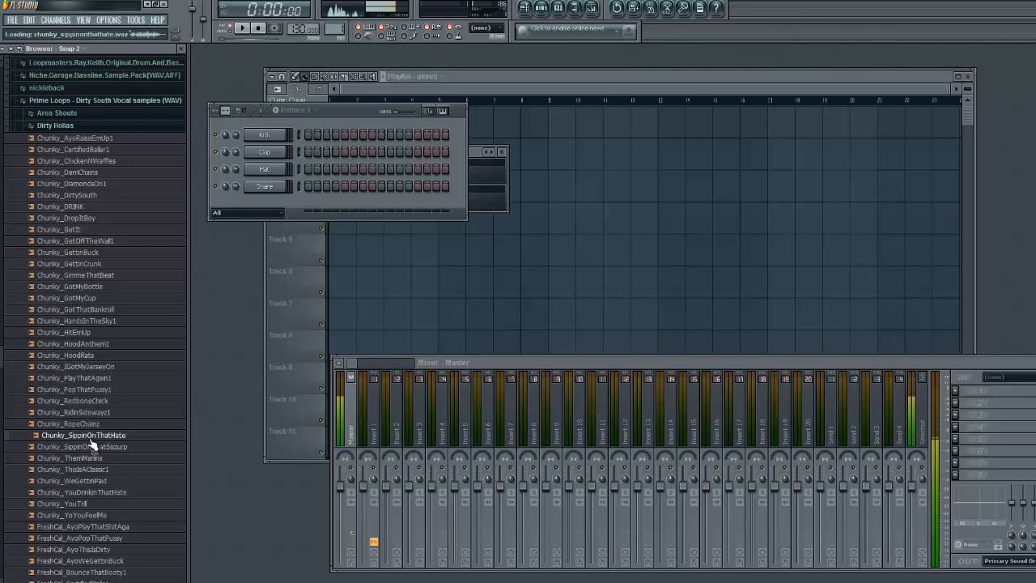
click(89, 470)
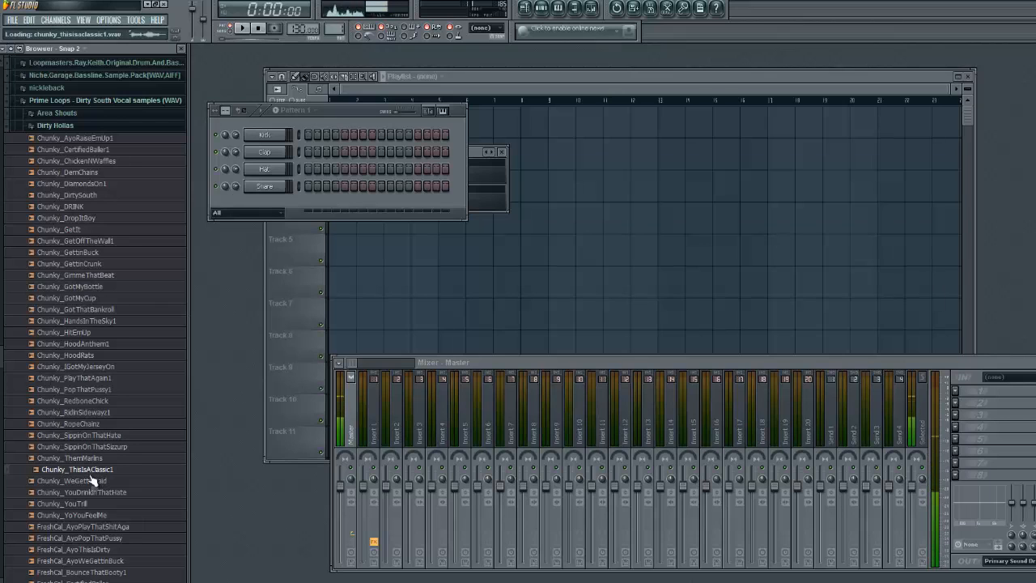
click(93, 481)
click(102, 492)
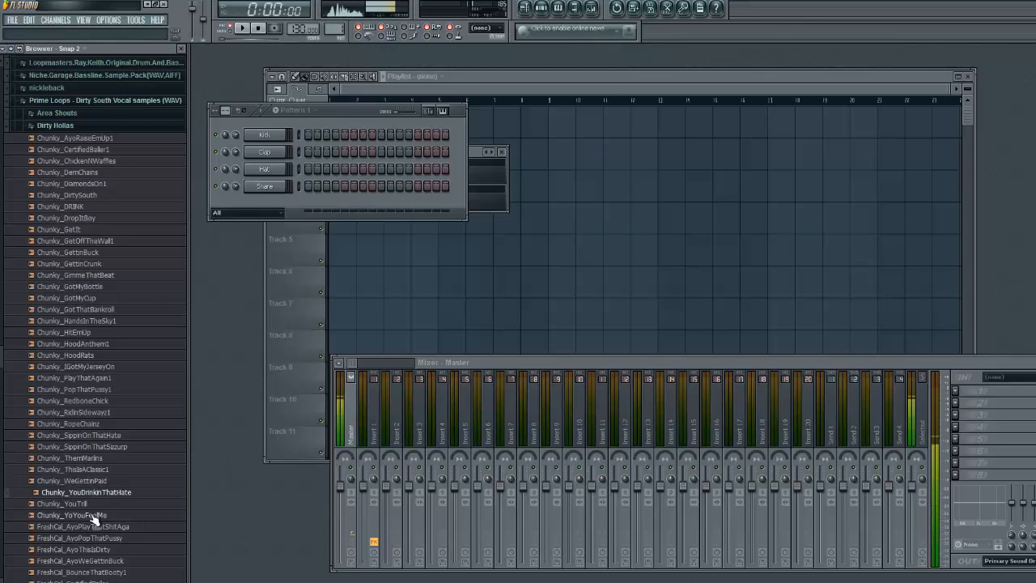
click(89, 504)
click(96, 516)
Preview the FreshCal_RedboneChick2 vocal sample and add it as a new channel below Snare.
scroll(127, 397, down, 6)
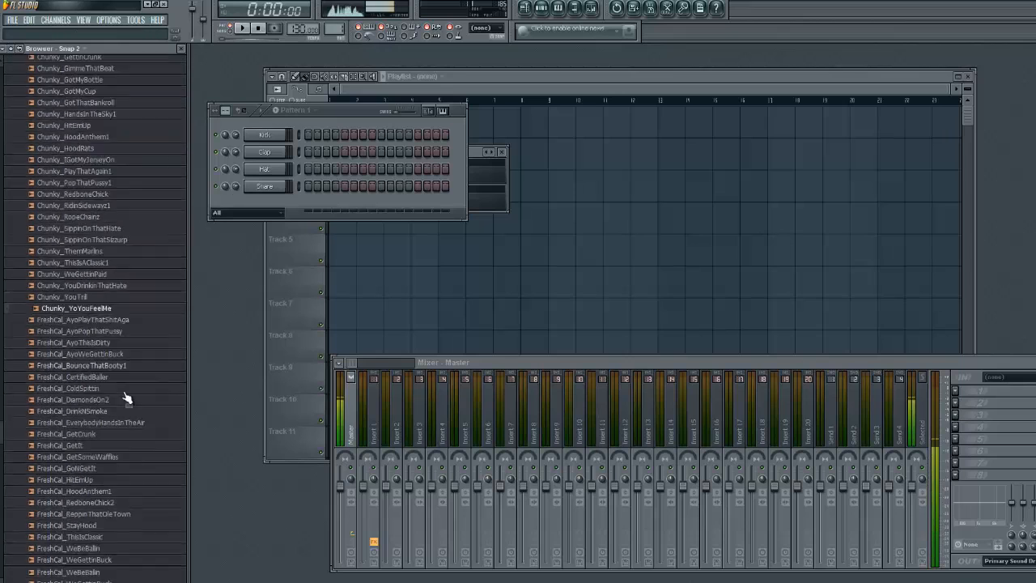
scroll(127, 397, down, 3)
click(96, 392)
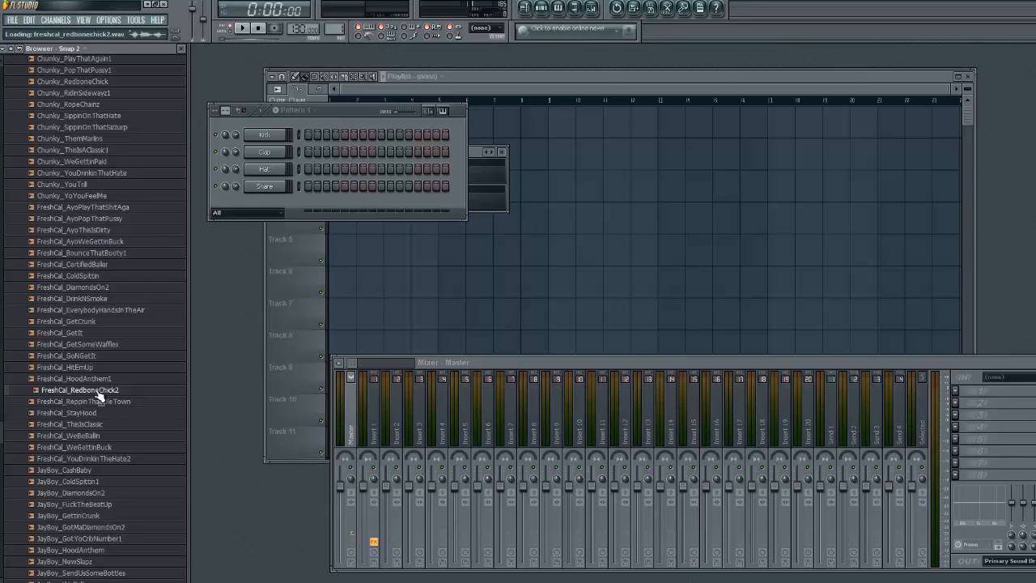
drag(95, 394, 268, 197)
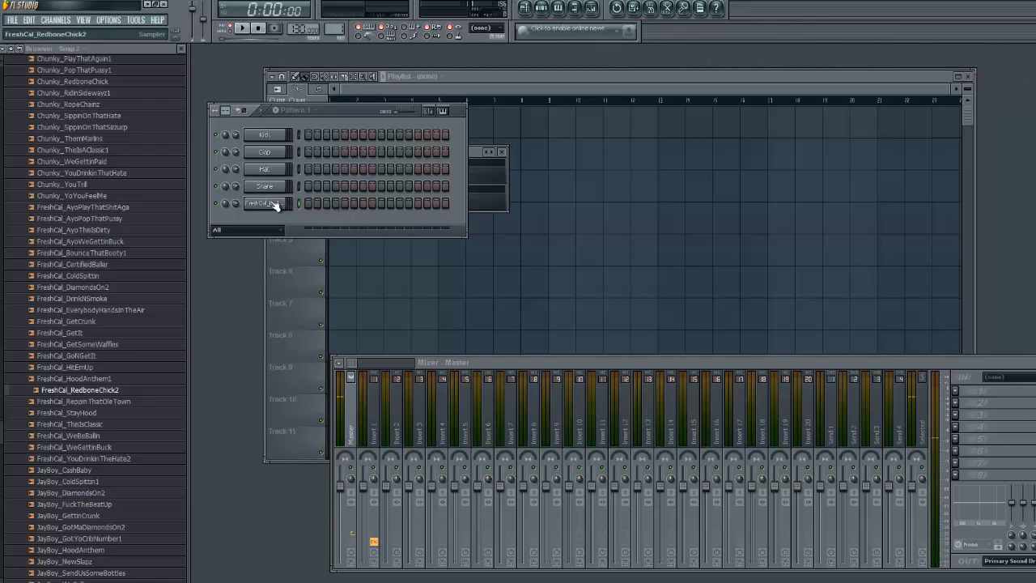
Open the FreshCal_RedboneChick2 channel settings, route the channel to mixer track 6, and select that track.
click(271, 203)
key(ctrl+l)
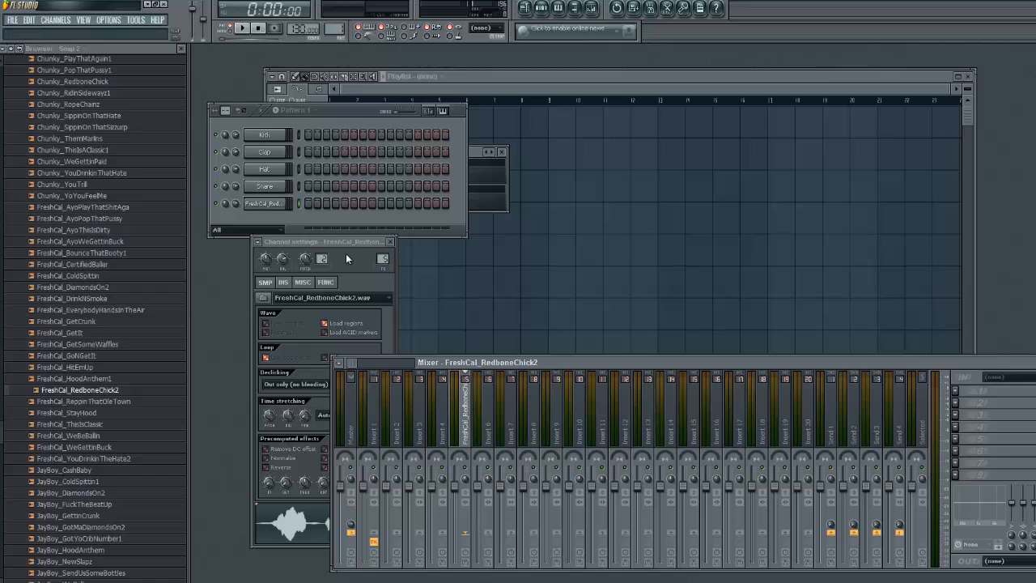
click(346, 257)
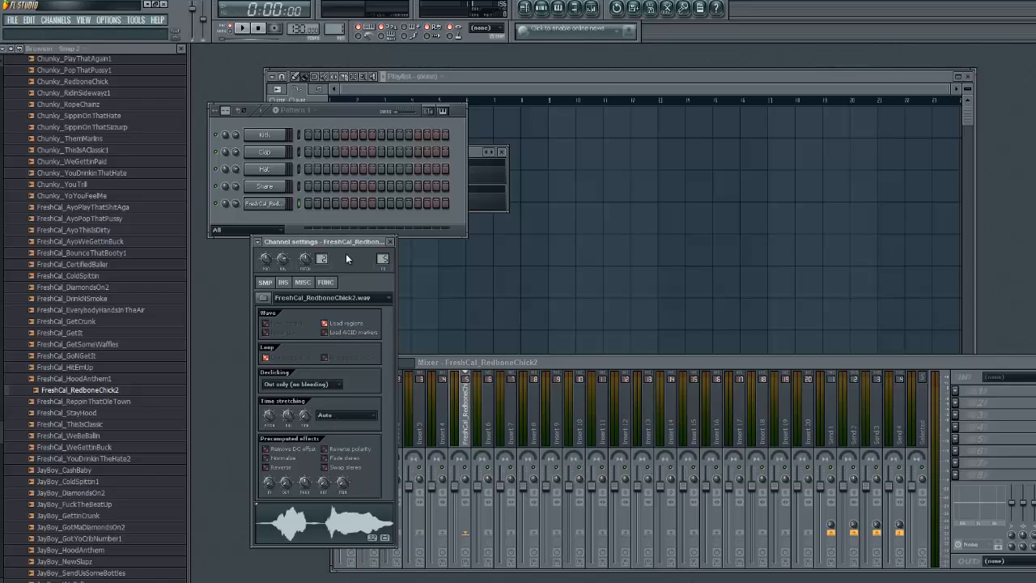
key(ctrl+l)
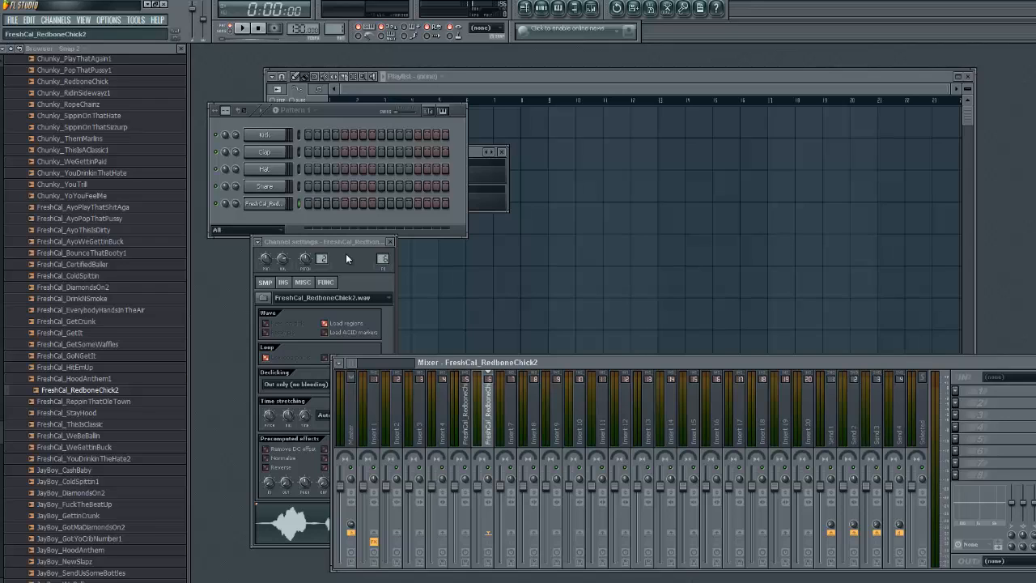
click(473, 403)
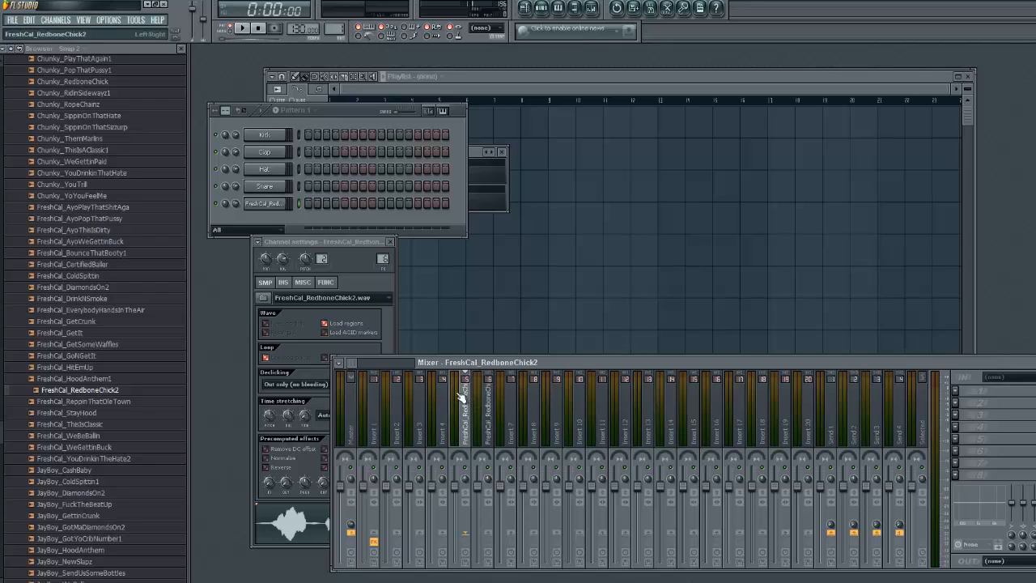
click(488, 405)
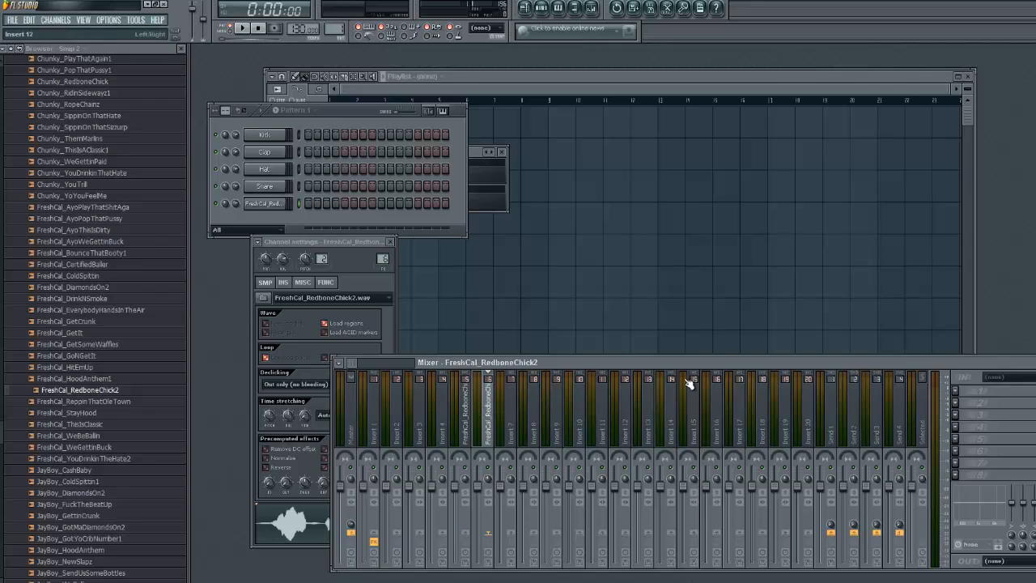
Load Fruity Compressor into effect slot 2 of mixer track 6 and move its window clear of the channel names.
click(960, 403)
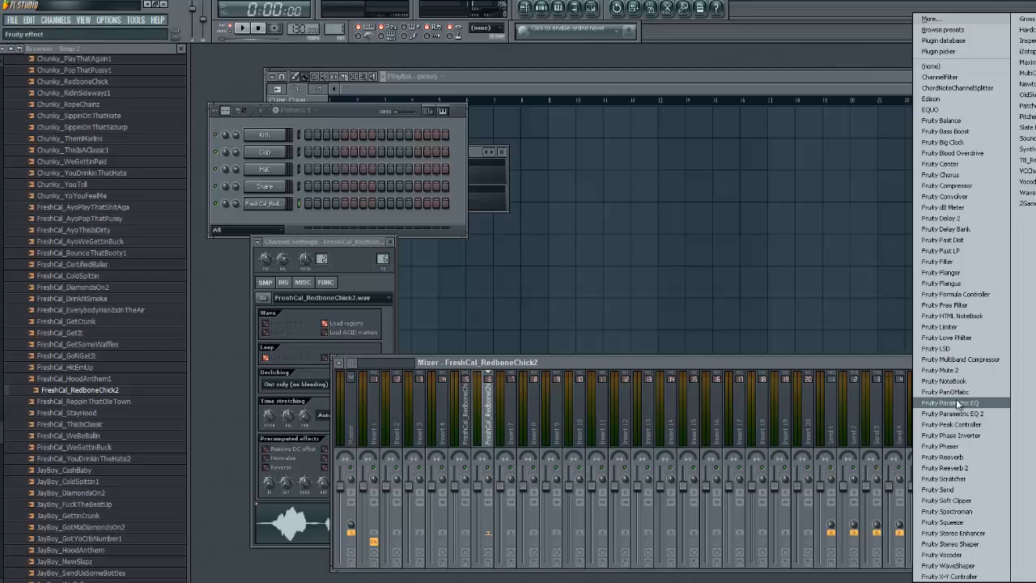
click(971, 186)
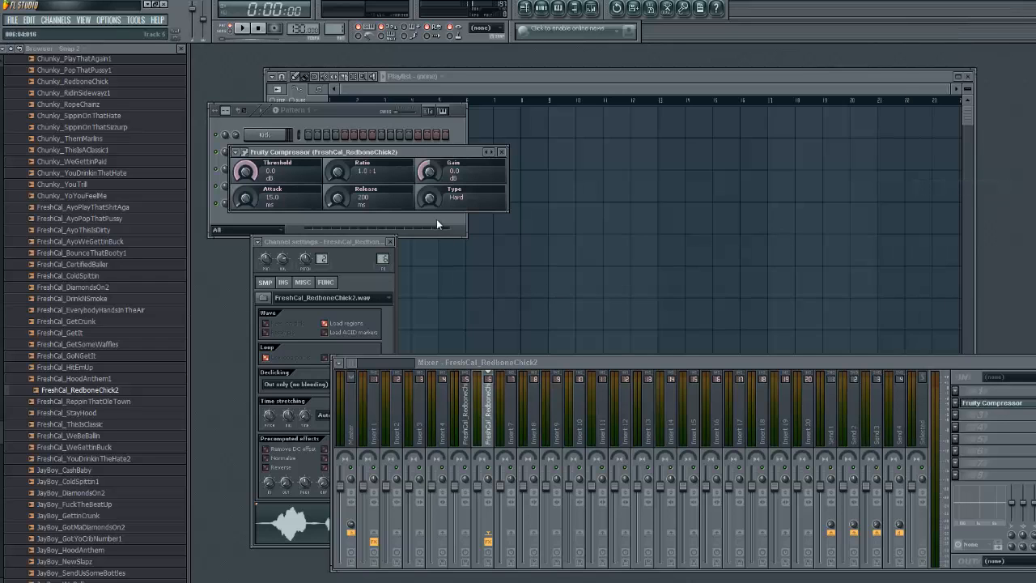
drag(381, 156, 544, 155)
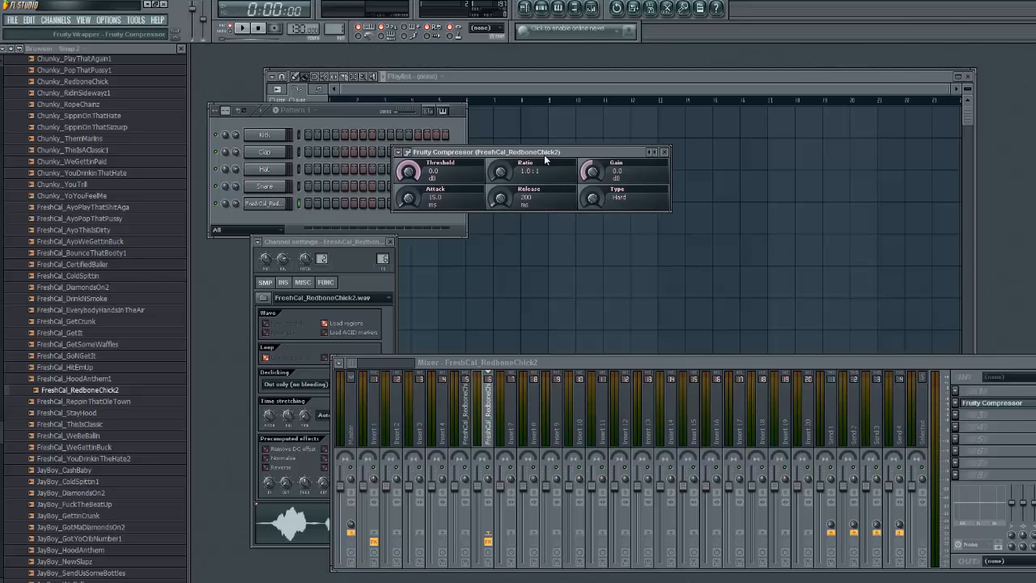
Place a hit on the first step of the FreshCal_RedboneChick2 channel and play the pattern with the compressor and channel settings windows unobstructed.
click(307, 202)
click(241, 28)
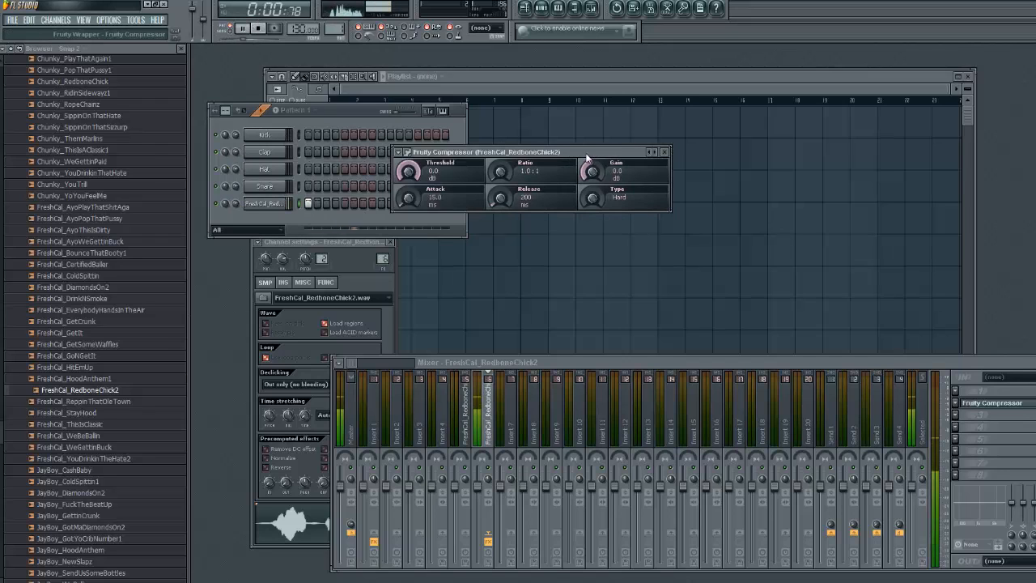
drag(587, 158, 611, 291)
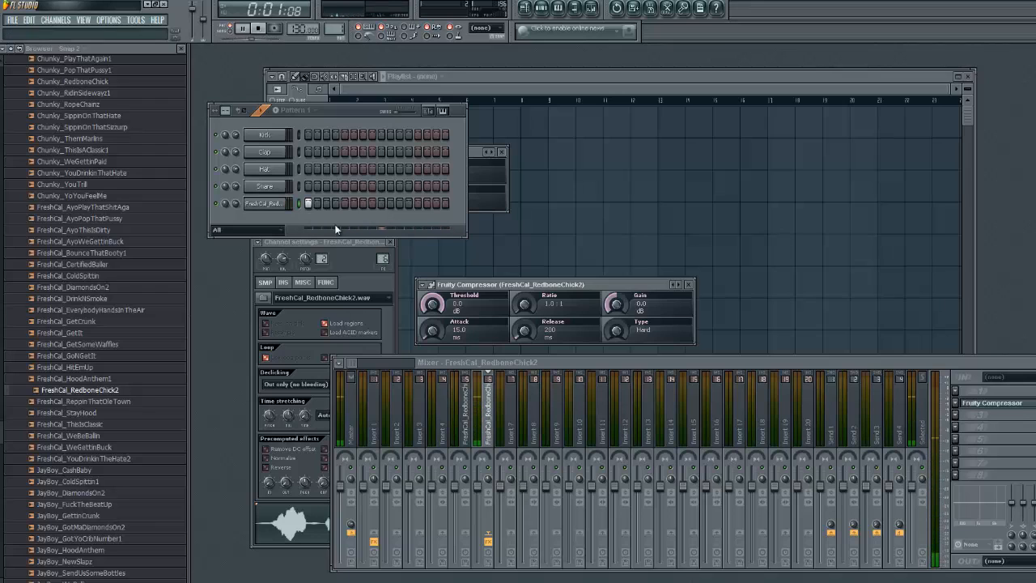
click(356, 258)
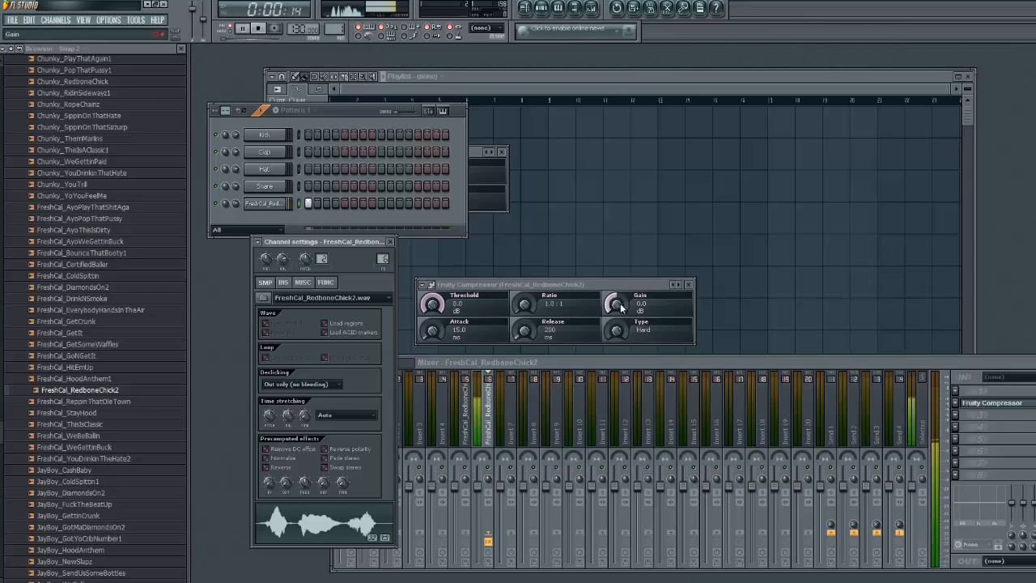
Set the compressor's gain to 5.6 dB and ratio to 2.5:1, leaving threshold at 0.0 dB after trying -31.9 dB, and stop playback.
drag(620, 302, 627, 361)
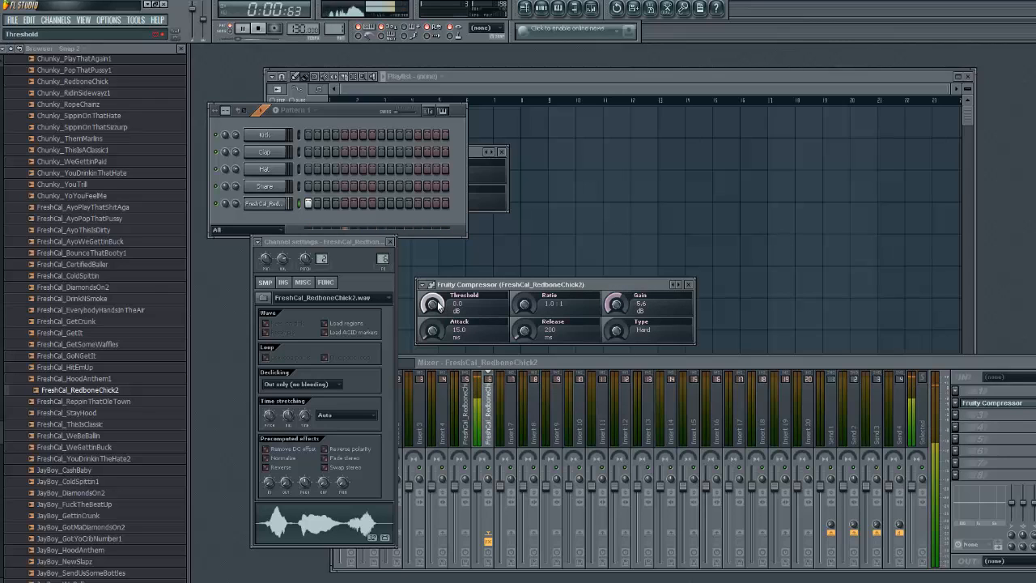
drag(437, 303, 448, 386)
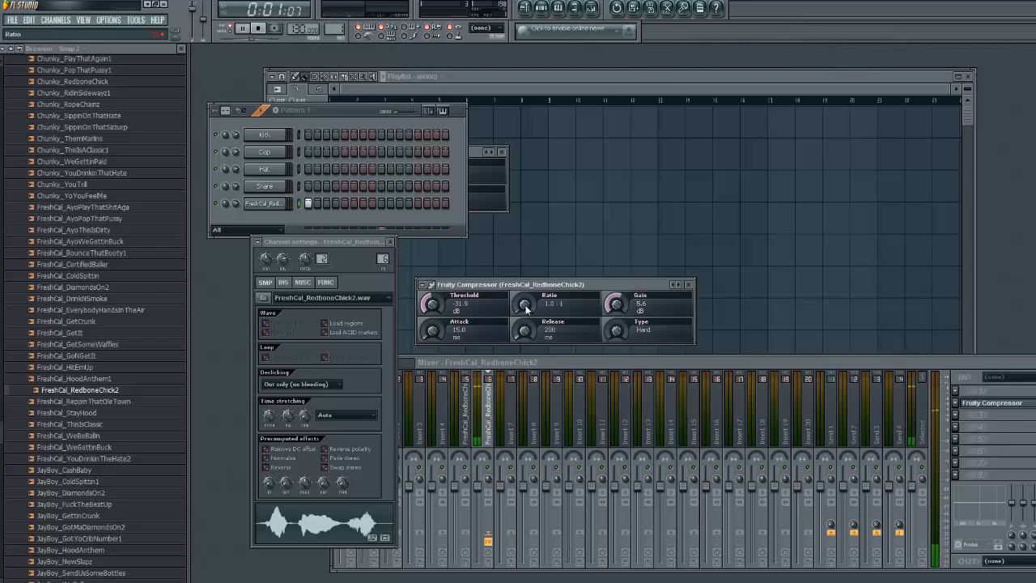
drag(526, 305, 522, 304)
mouse_move(431, 305)
mouse_down()
mouse_move(437, 363)
mouse_move(434, 293)
mouse_up()
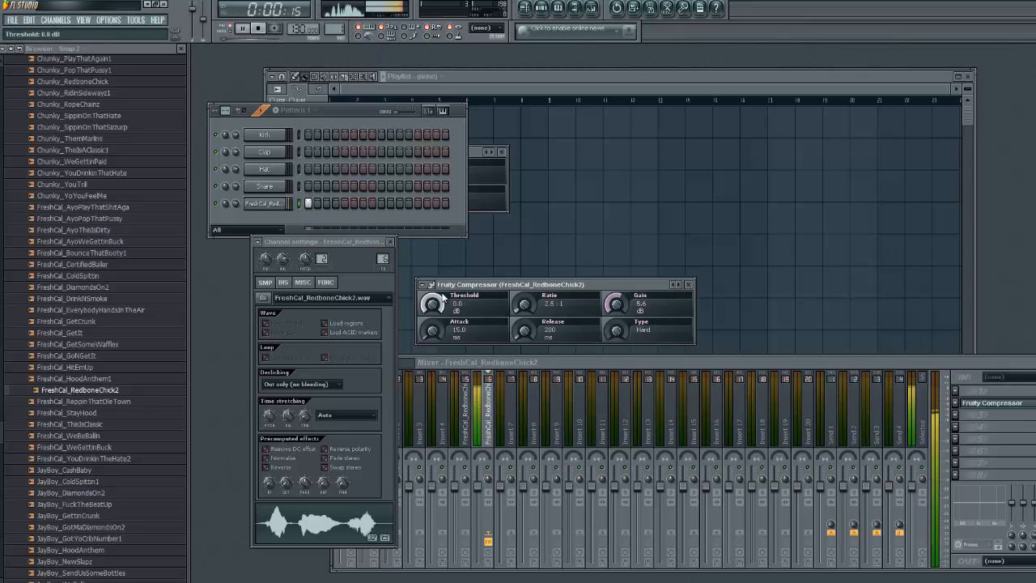
click(258, 29)
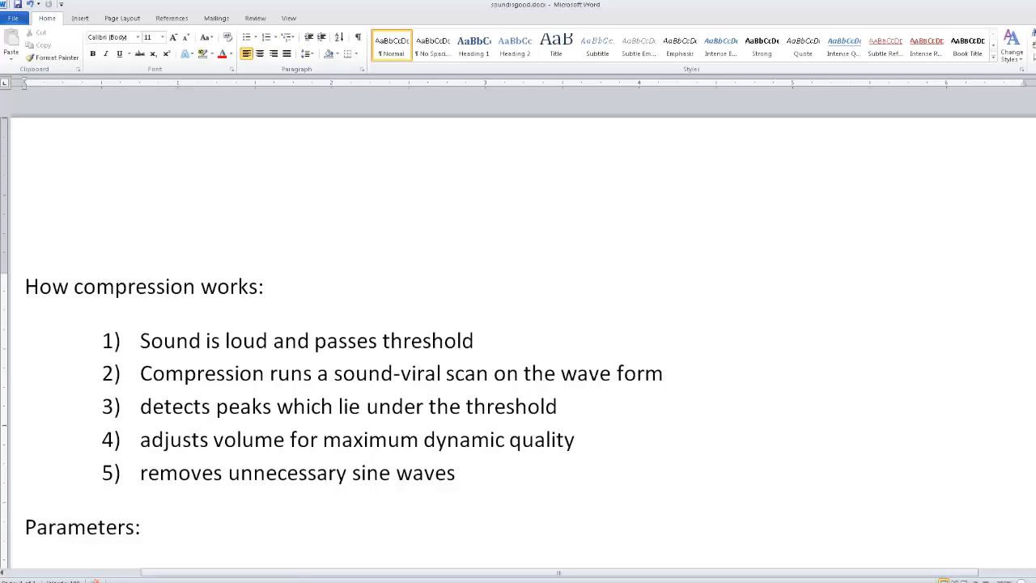
Read the notes on how compression works and its parameters in Word's soundisgood.docx, and return to FL Studio.
scroll(324, 255, down, 3)
scroll(385, 259, up, 1)
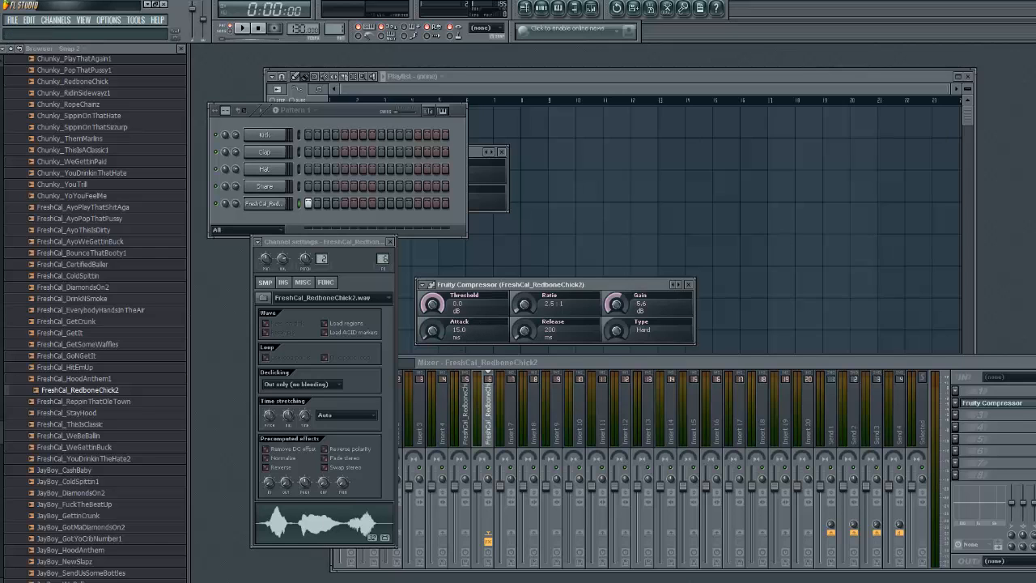
key(alt+Tab)
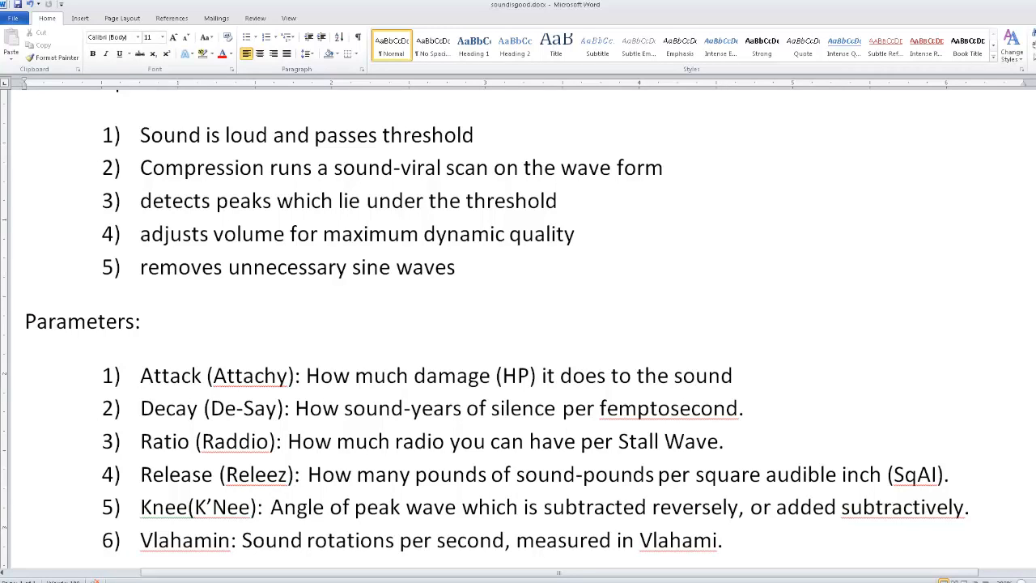
key(alt+Tab)
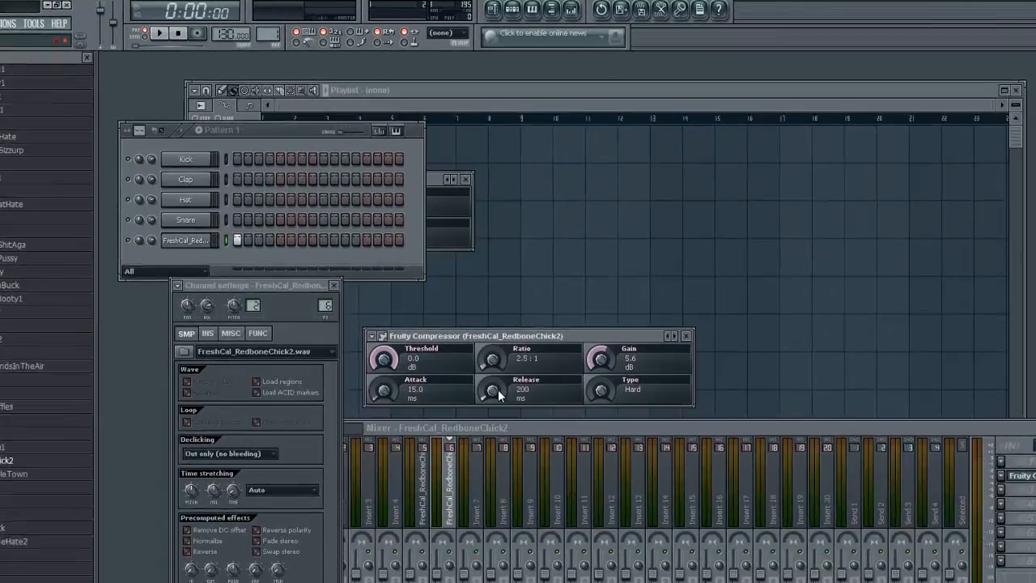
Set the compressor's release to 1684 ms and ratio to 30.0:1, and play the pattern briefly to hear the effect.
drag(498, 390, 495, 362)
drag(455, 435, 454, 411)
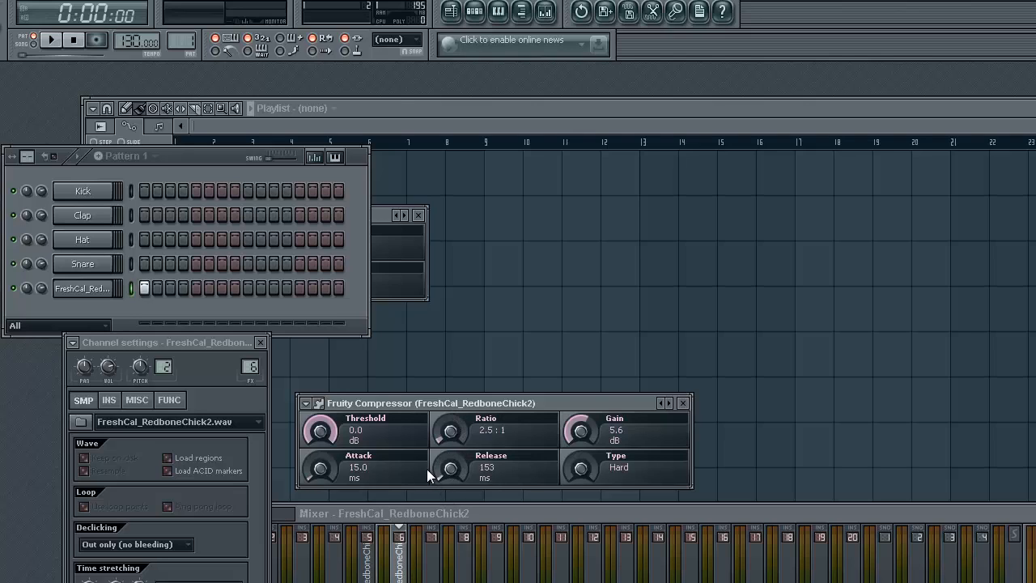
drag(427, 468, 387, 388)
drag(445, 432, 433, 219)
click(50, 39)
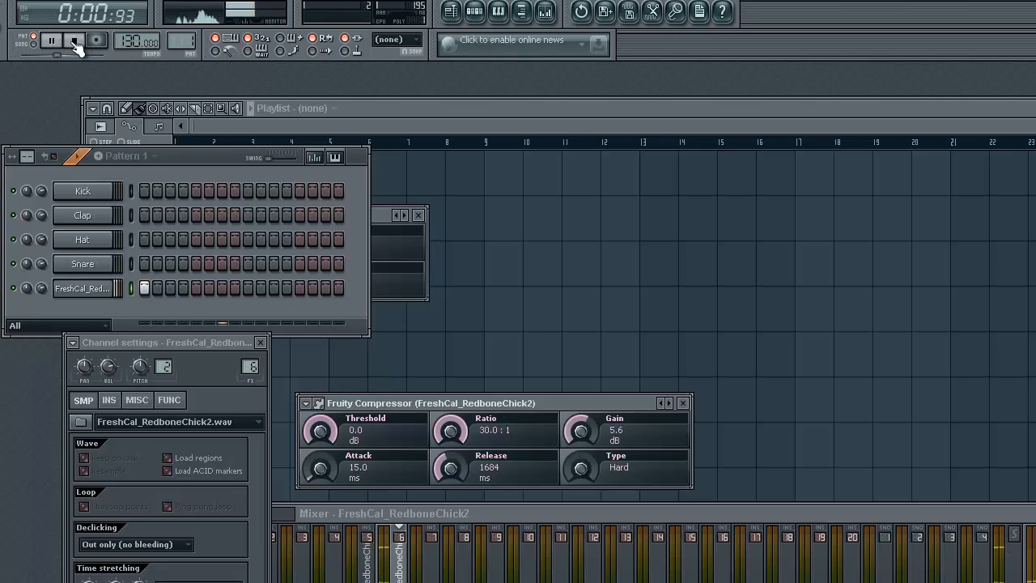
click(73, 39)
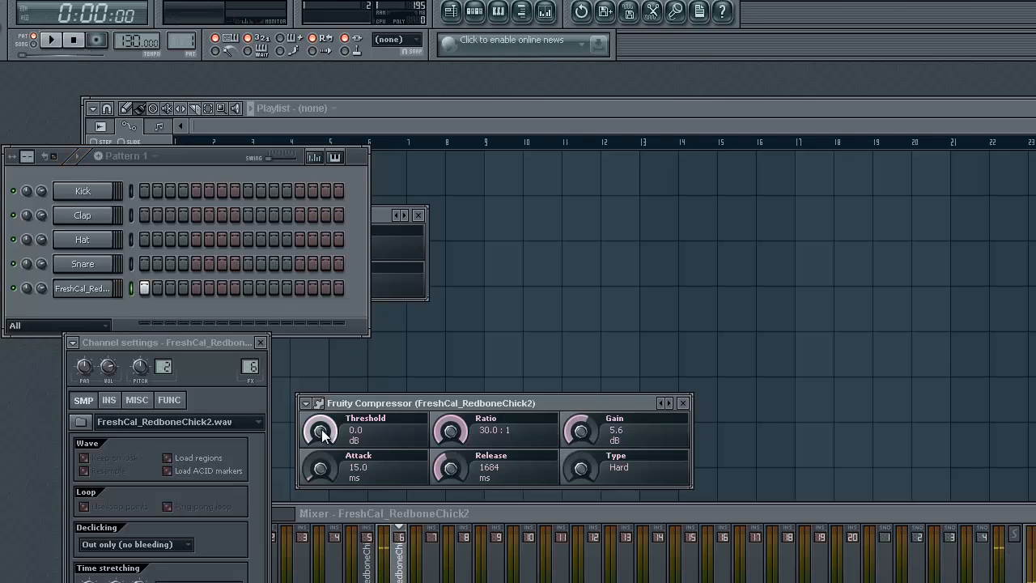
Try the compressor's threshold at -31.2 dB and play the pattern briefly.
drag(322, 435, 321, 428)
click(50, 39)
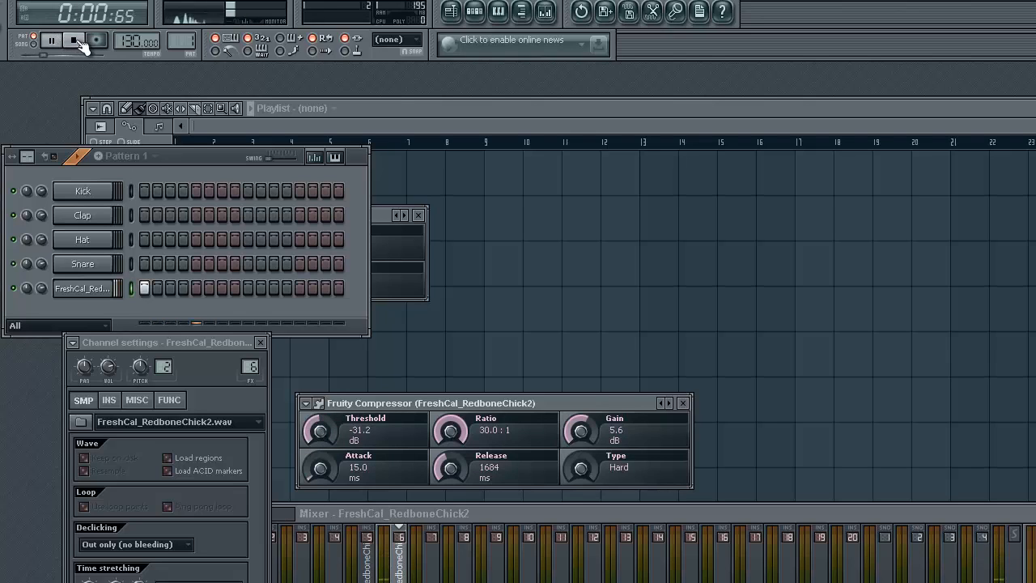
click(75, 40)
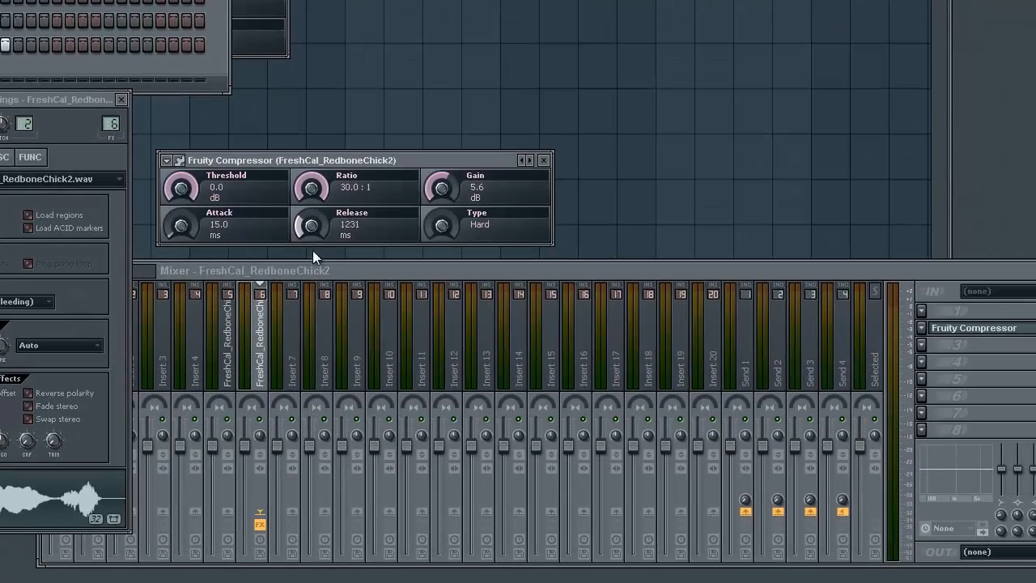
Set the compressor's release to 1762 ms and close the compressor window.
drag(314, 251, 317, 291)
drag(318, 295, 308, 262)
drag(278, 165, 273, 191)
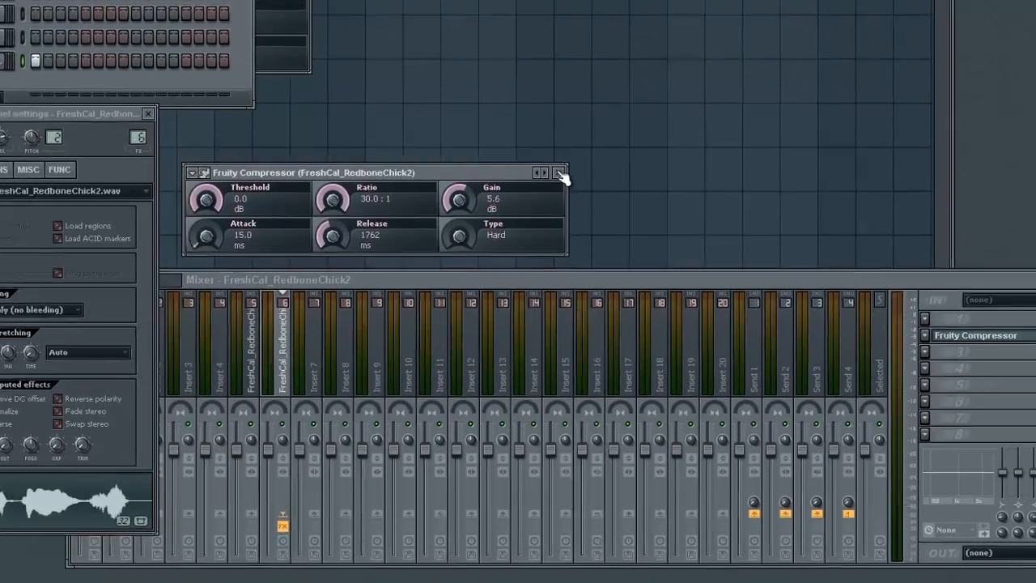
click(630, 235)
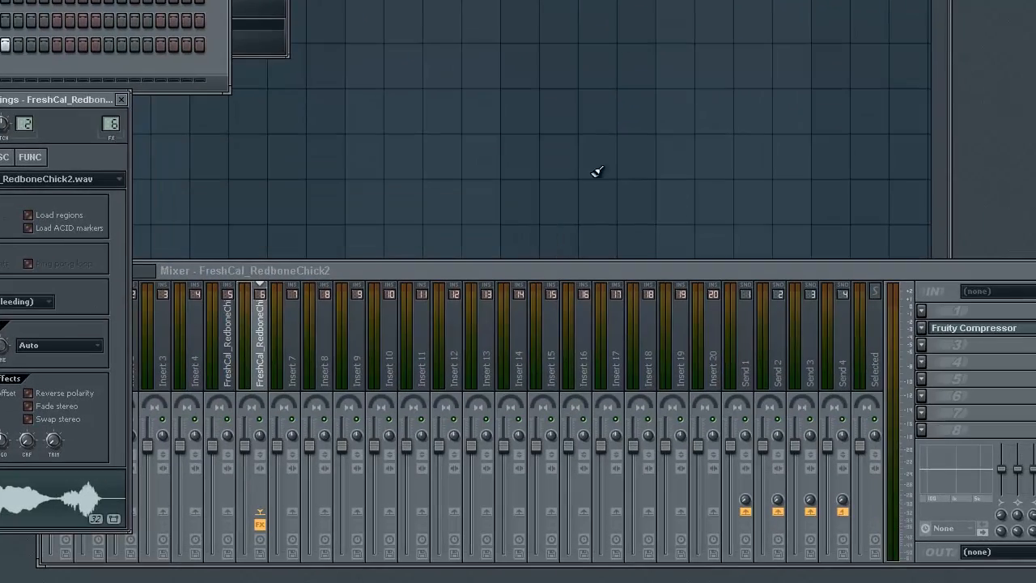
Replace the Fruity Compressor on the vocal's mixer track with Fruity Limiter and switch it to COMP mode.
click(941, 371)
mouse_move(951, 294)
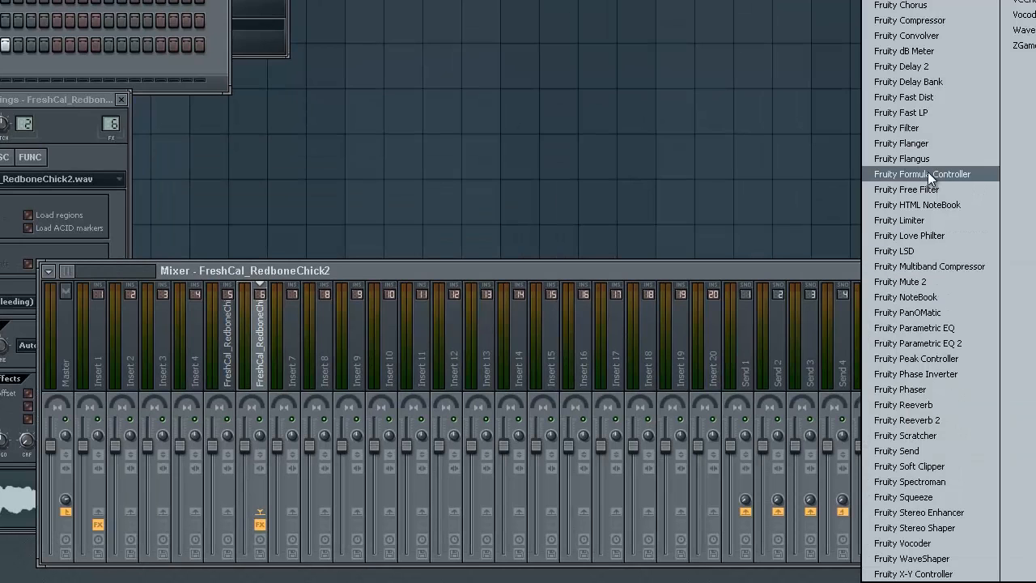
click(945, 225)
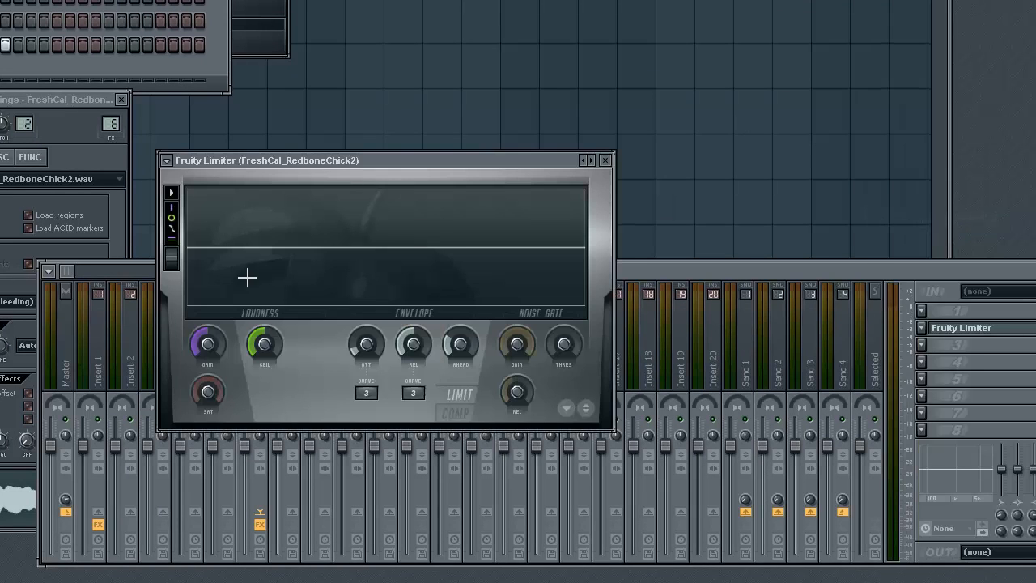
click(458, 420)
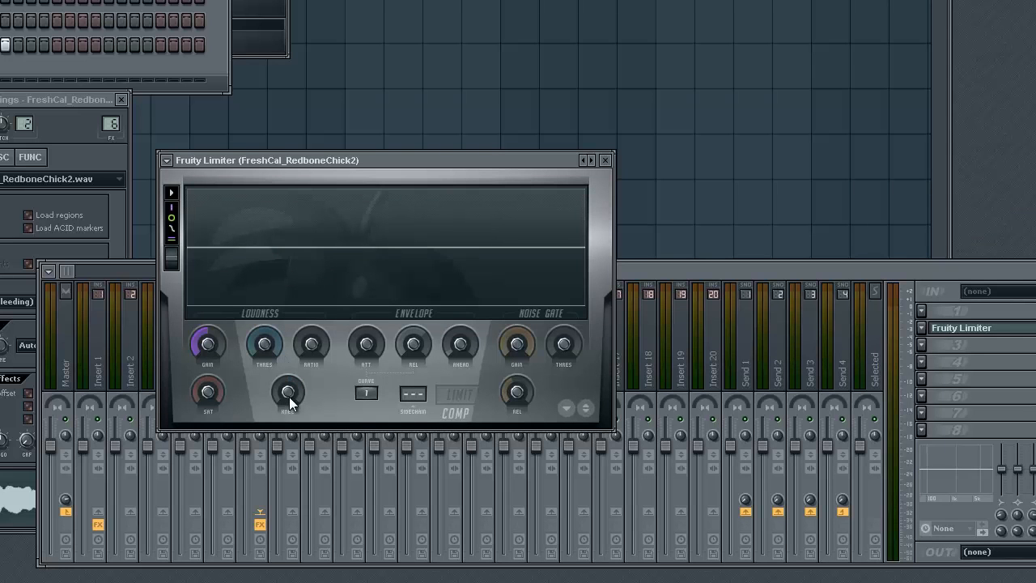
drag(294, 391, 292, 344)
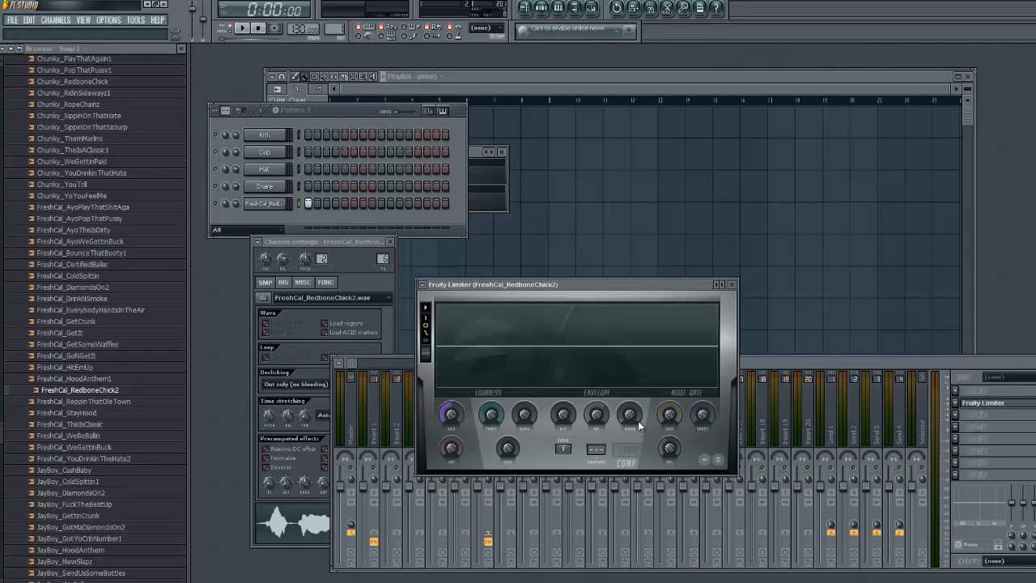
Move the Fruity Limiter window clear of the mixer, over the upper part of the playlist.
drag(560, 285, 633, 188)
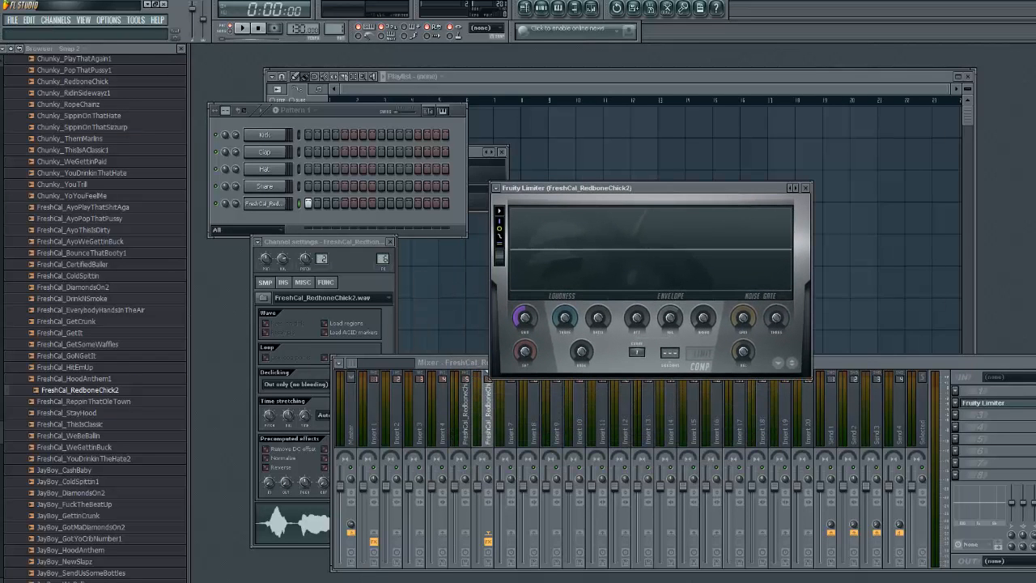
click(364, 576)
drag(658, 190, 628, 91)
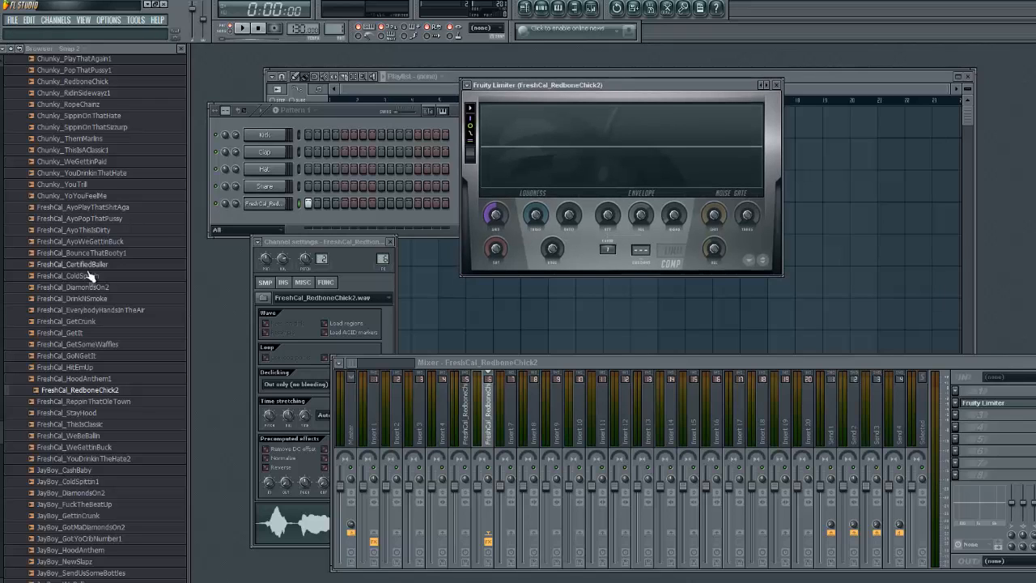
Preview other vocal samples in the Dirty Hollas folder, including Chunky_PlayThatAgain1.
click(78, 219)
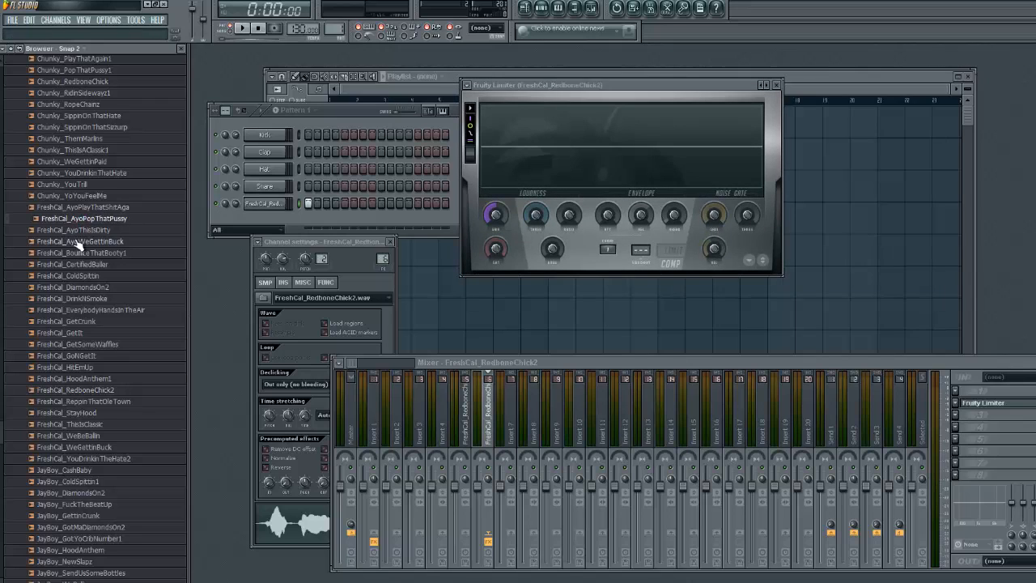
scroll(74, 202, up, 8)
scroll(72, 168, up, 2)
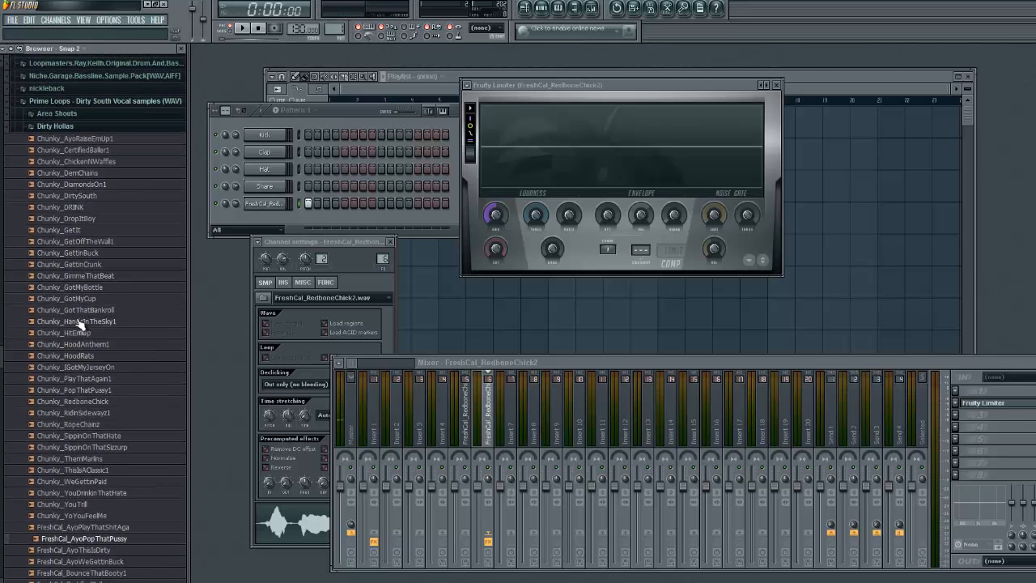
click(89, 380)
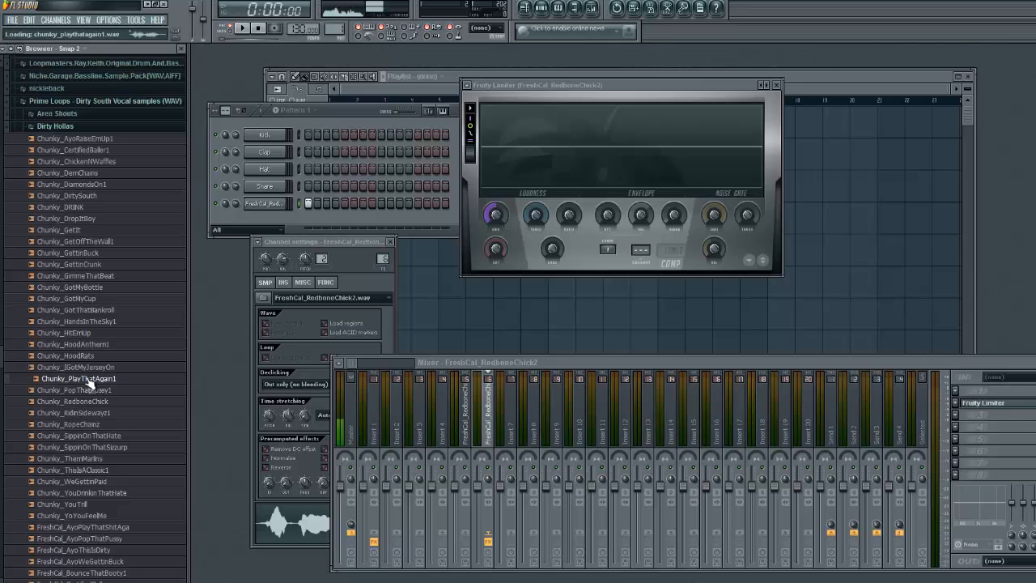
click(93, 391)
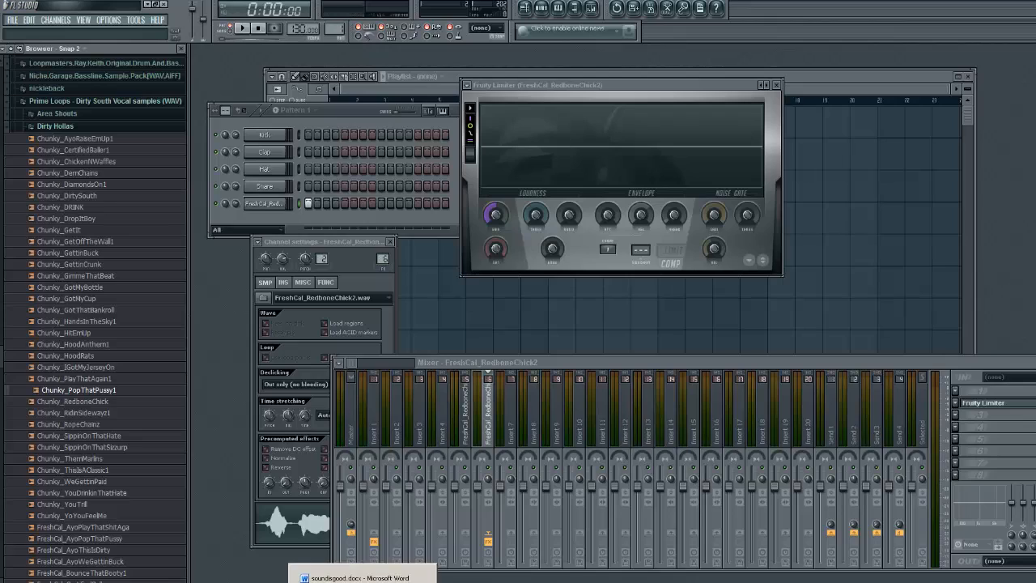
Read the parameter list and the good compression combos in Word's soundisgood.docx, and return to FL Studio.
click(364, 582)
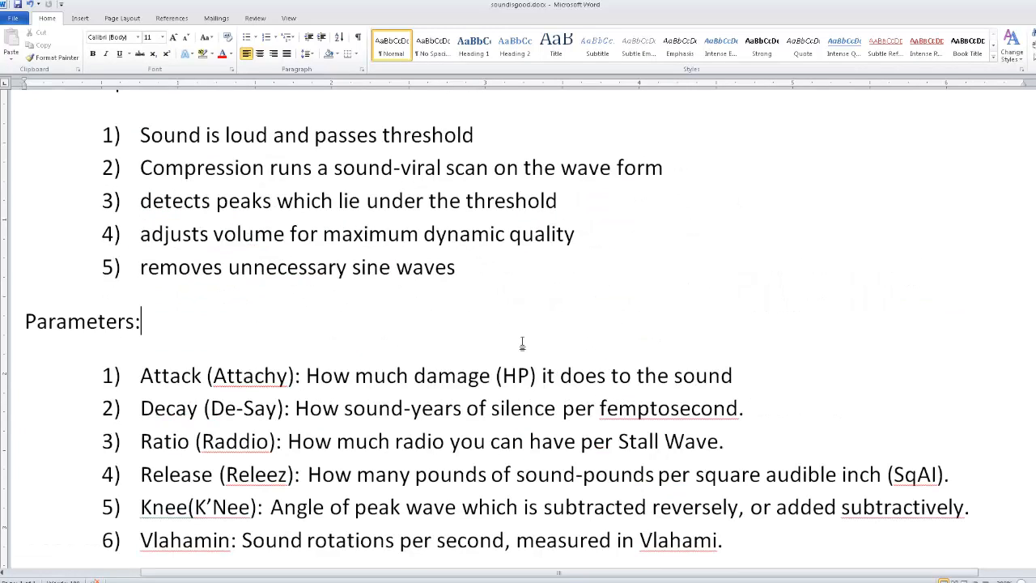
scroll(506, 331, down, 1)
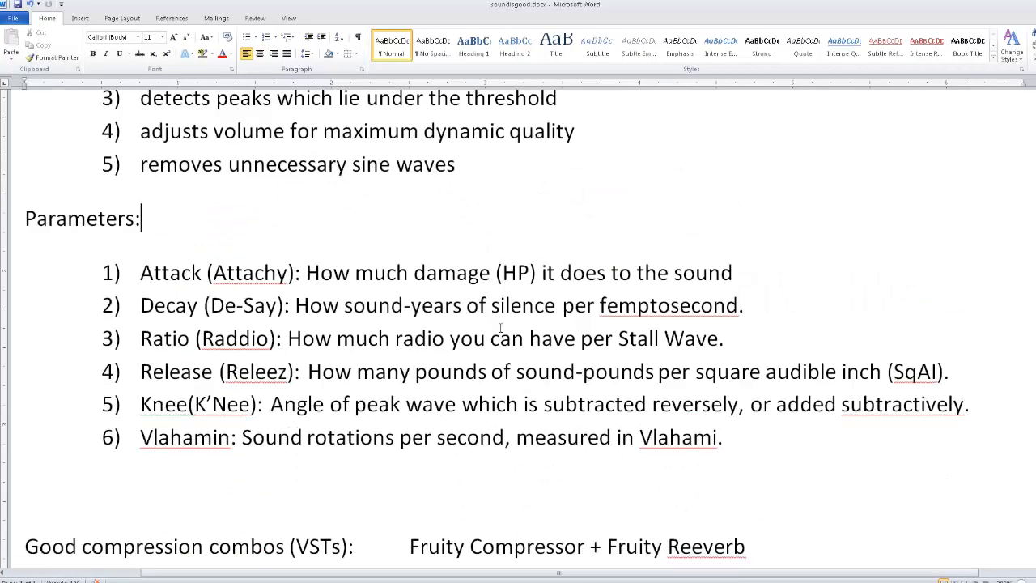
scroll(501, 330, up, 1)
scroll(502, 330, down, 1)
scroll(501, 330, down, 1)
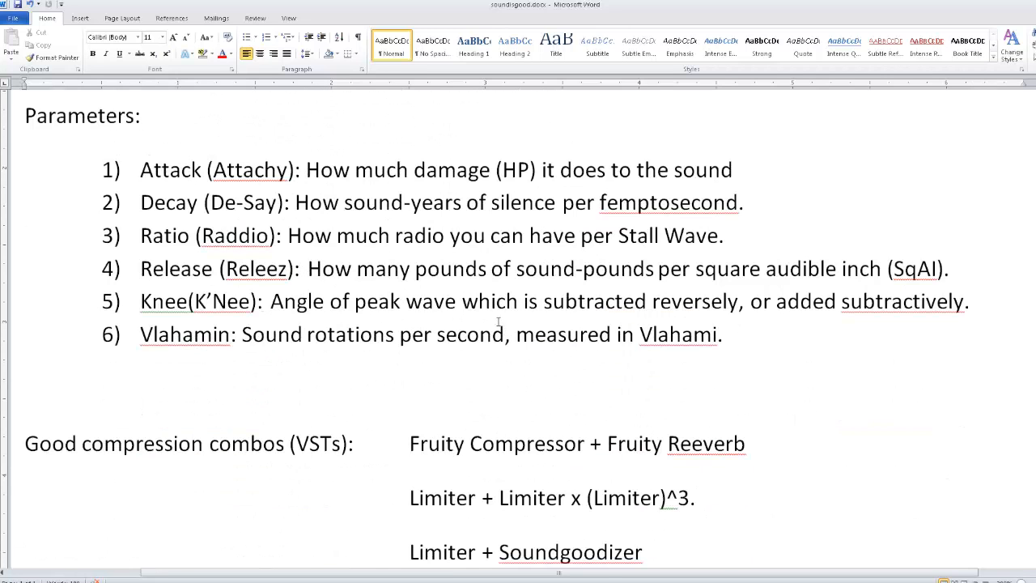
scroll(491, 317, down, 1)
scroll(475, 313, up, 1)
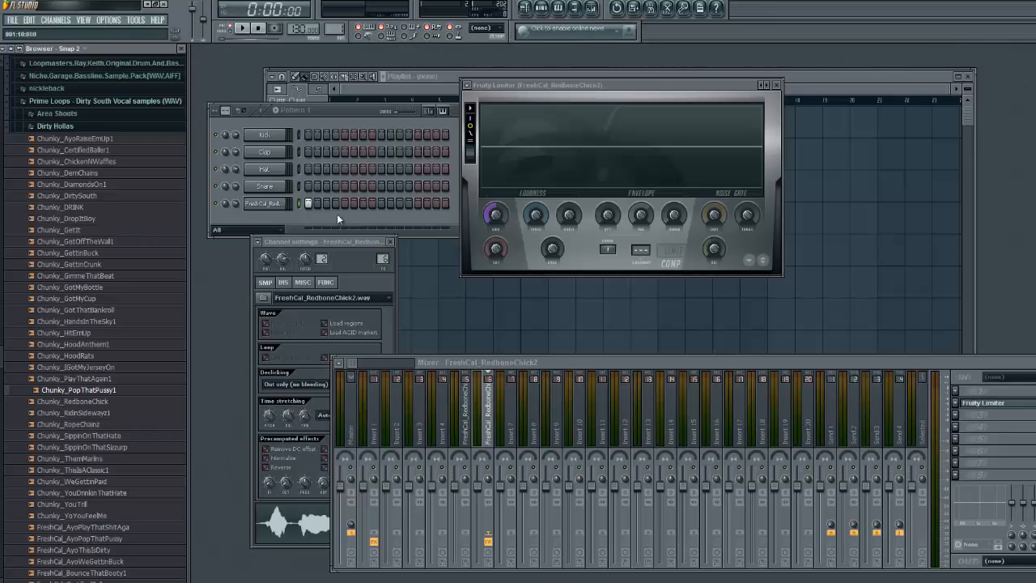
Start a new project without saving the changes to untitled.flp, and collapse the Dirty Hollas folder.
click(12, 20)
click(36, 36)
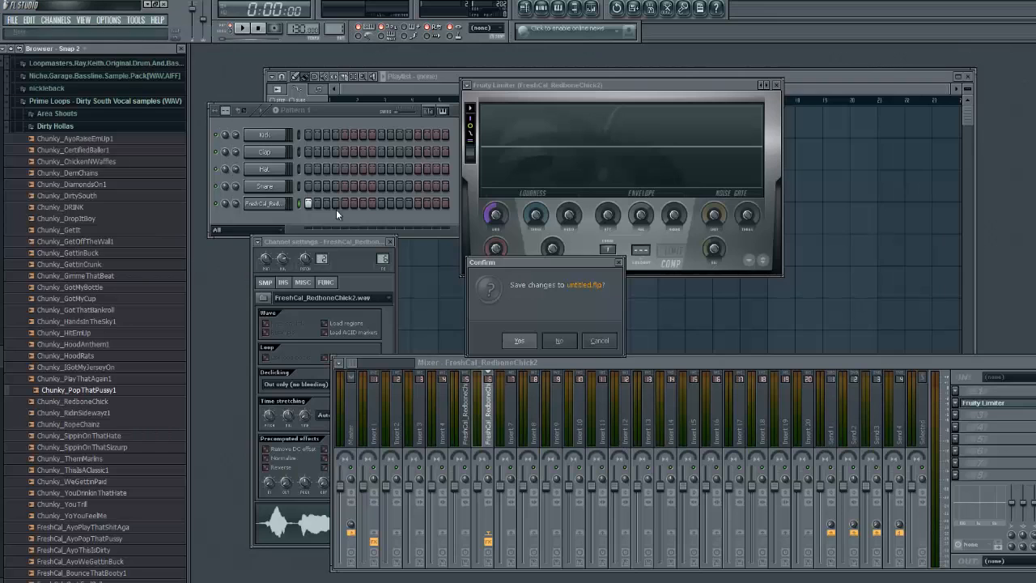
click(559, 340)
click(68, 112)
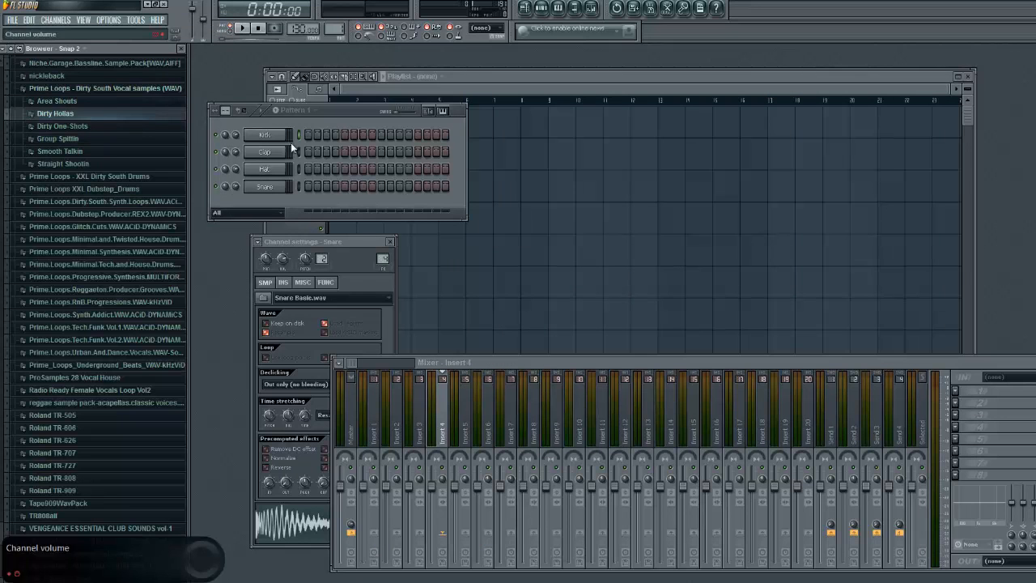
Replace the Hat channel with the FL Keys instrument and move its window off the channel names.
right_click(277, 140)
click(267, 191)
right_click(269, 189)
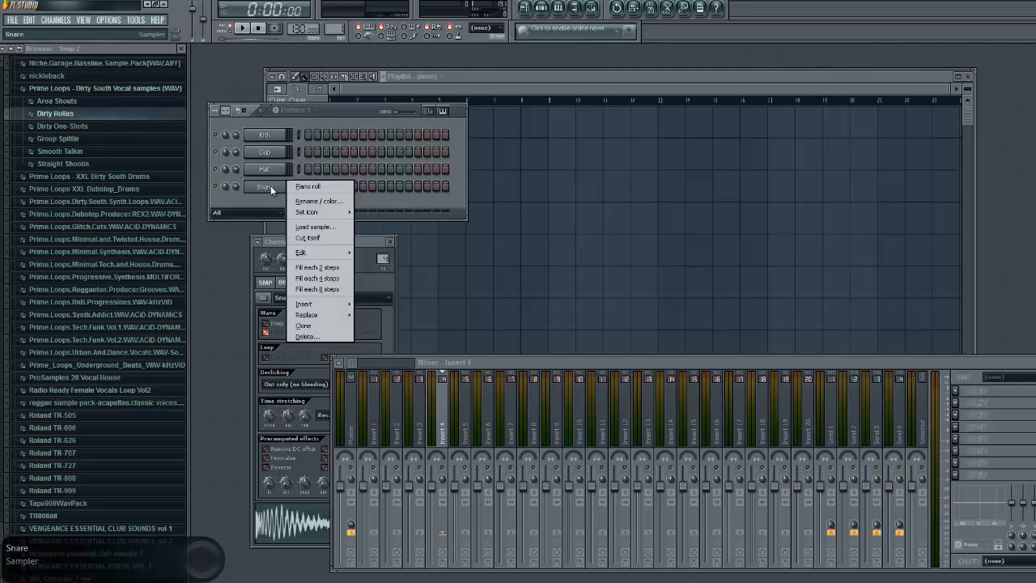
click(264, 169)
right_click(264, 169)
mouse_move(331, 303)
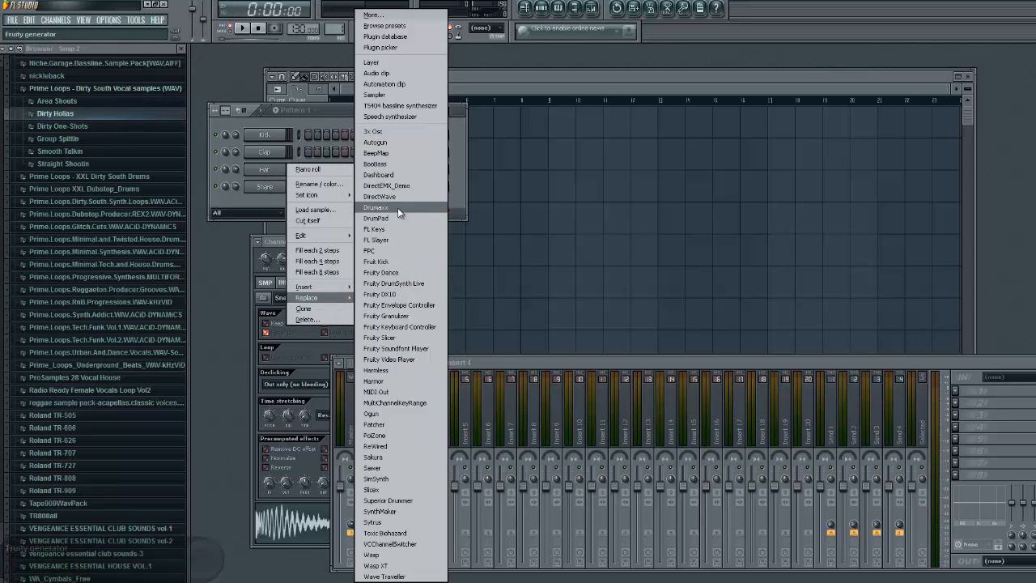
click(397, 229)
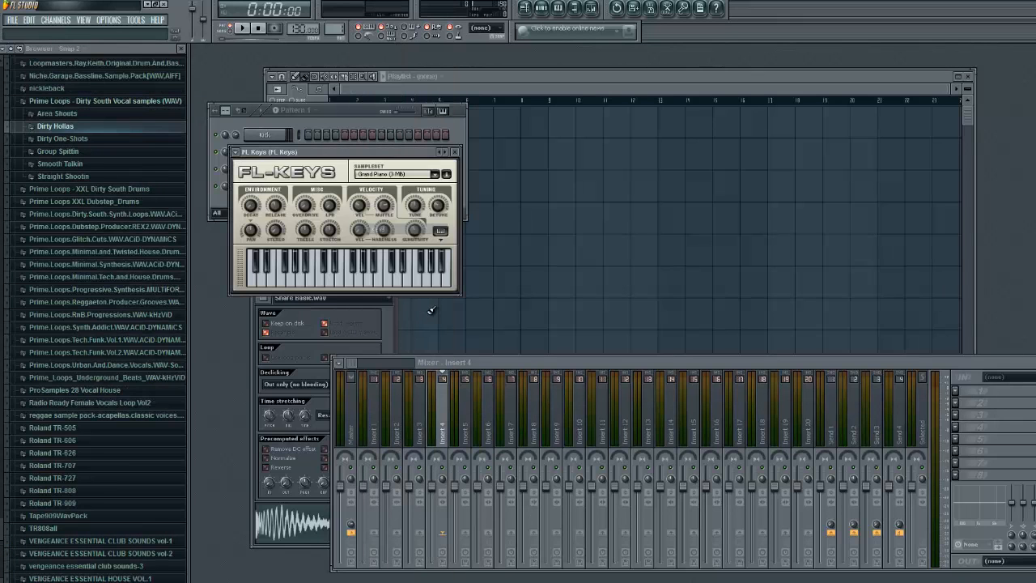
drag(370, 155, 528, 142)
Load Fruity Reeverb in slot 2 and Fruity Compressor in slot 3 of mixer track Insert 3.
click(425, 416)
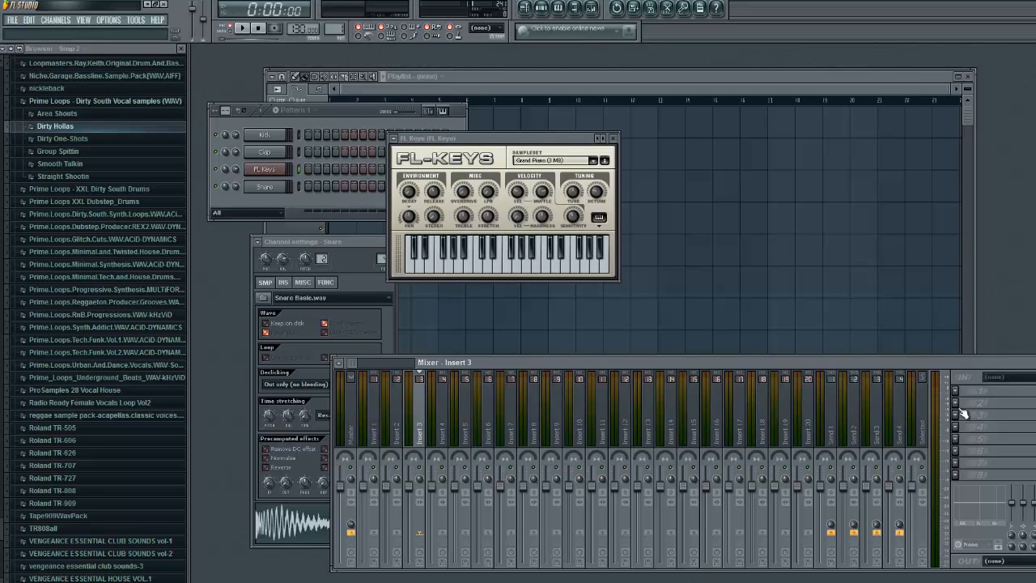
click(960, 404)
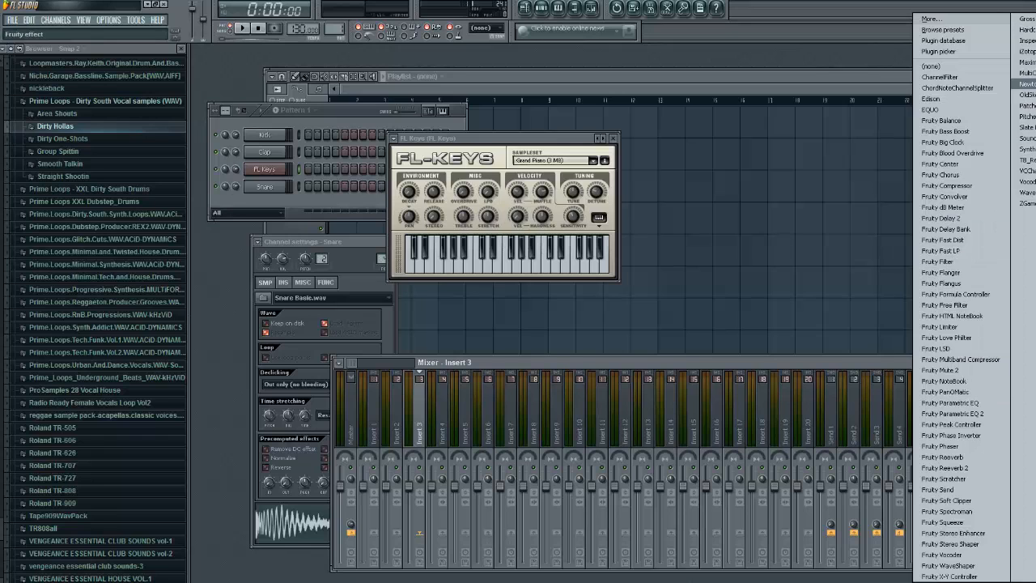
click(965, 458)
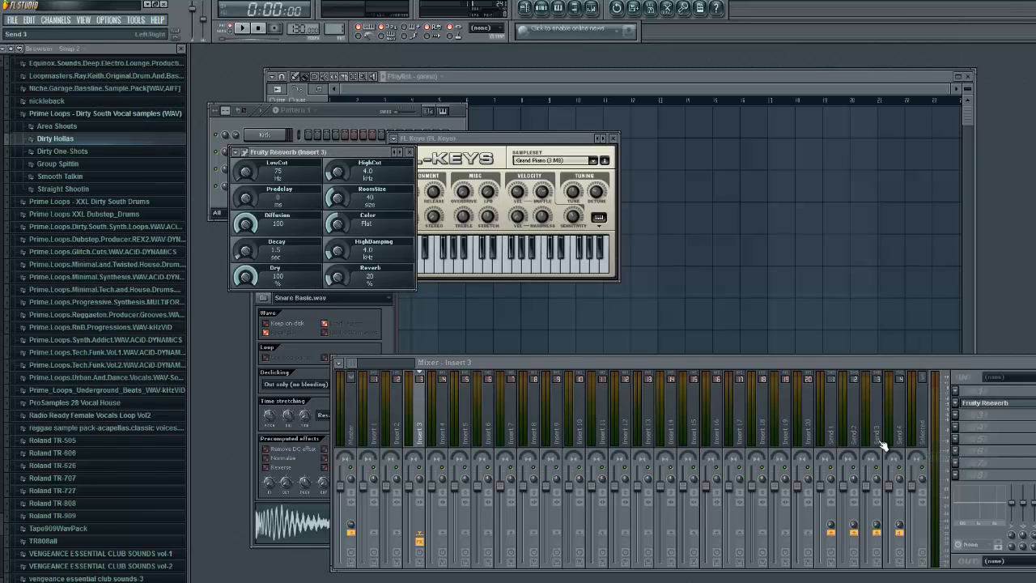
click(956, 422)
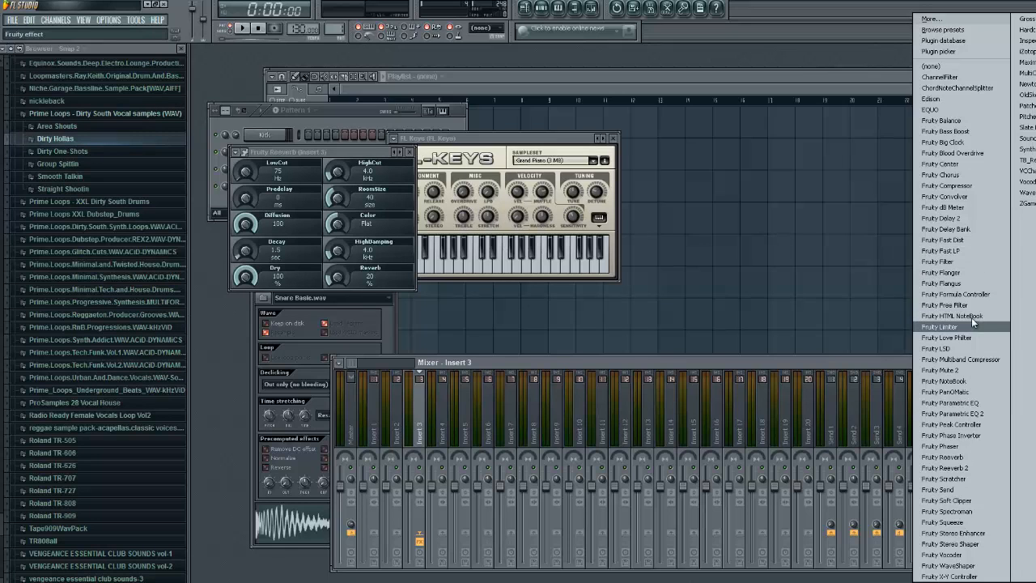
click(966, 186)
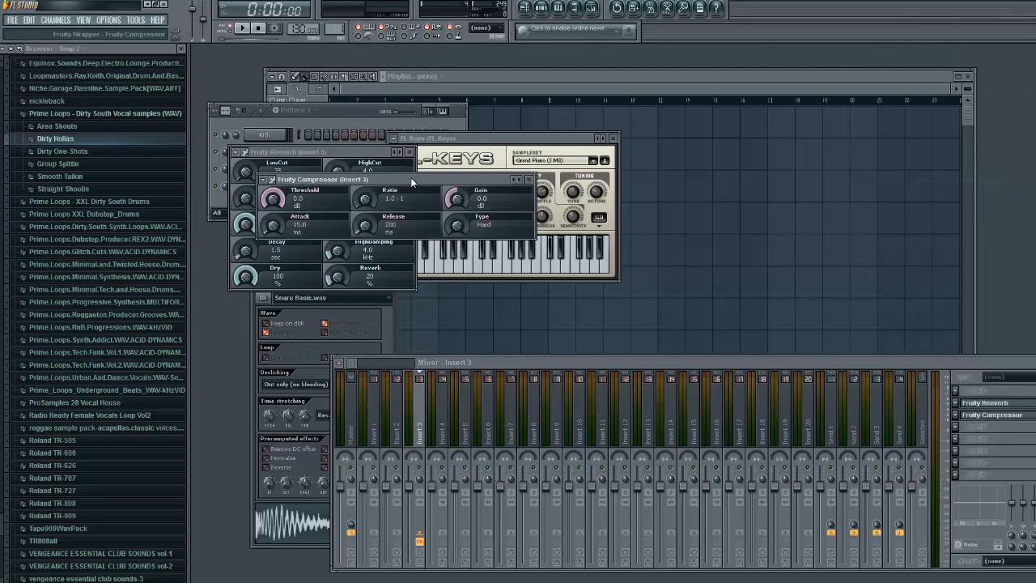
Move the compressor beside FL Keys and load its preset with threshold -13.0 dB, ratio 10.0:1, gain 13.0 dB, release 800 ms and type Hard/R.
drag(410, 182, 779, 206)
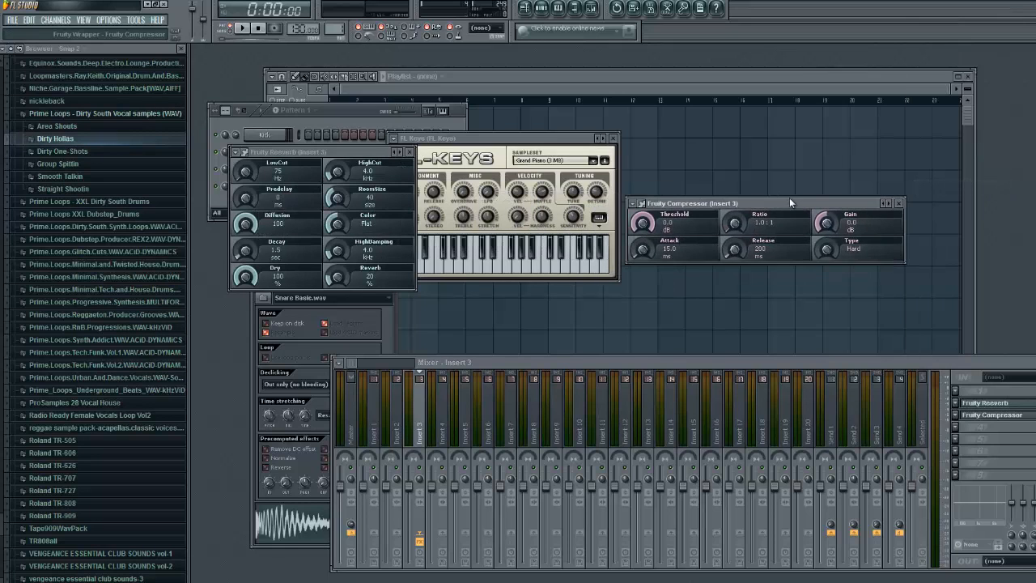
click(888, 204)
click(927, 254)
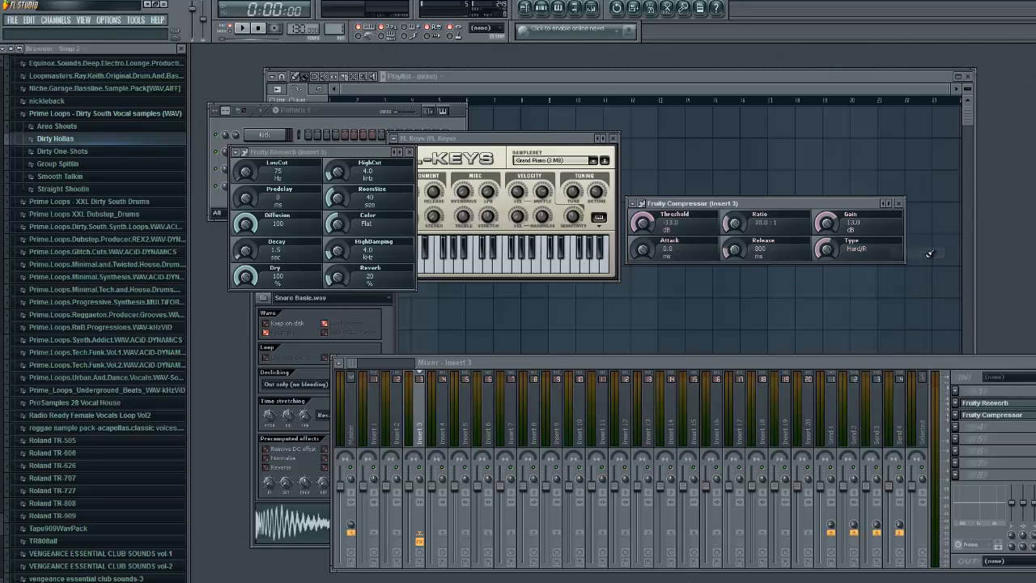
drag(765, 203, 776, 167)
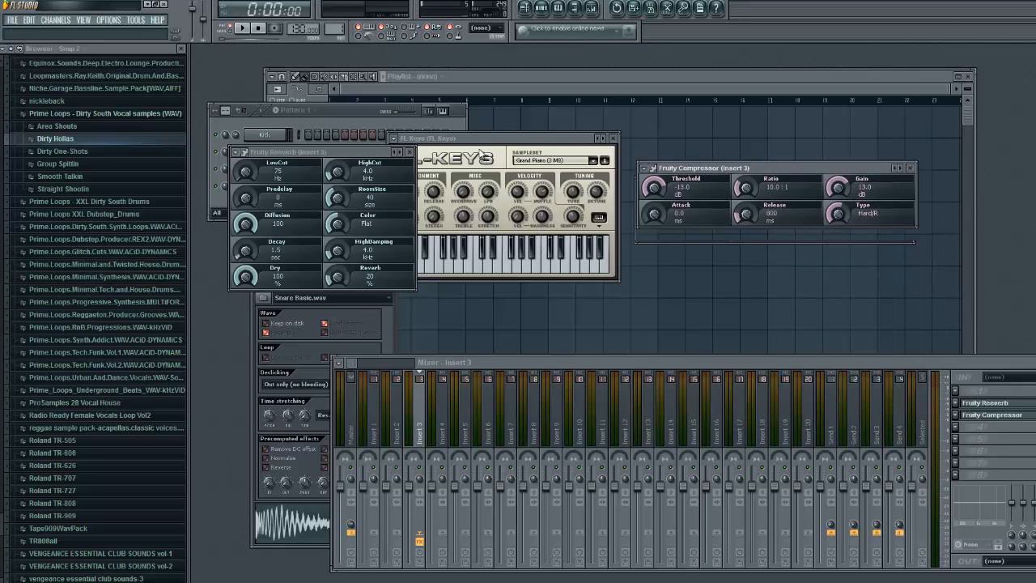
Play a series of notes on the FL Keys piano to hear it through the reverb and compressor.
click(489, 136)
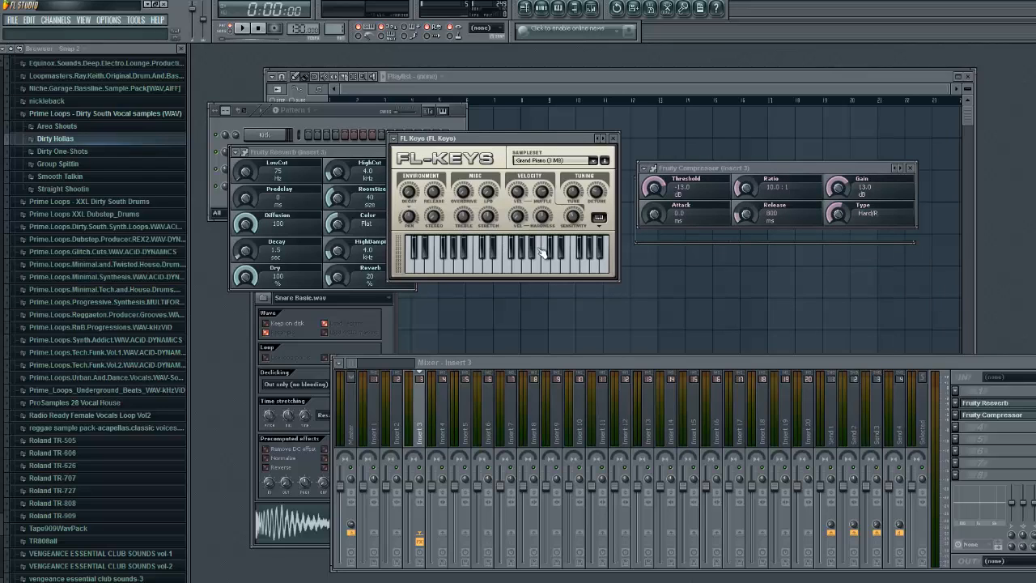
drag(551, 261, 481, 266)
click(439, 264)
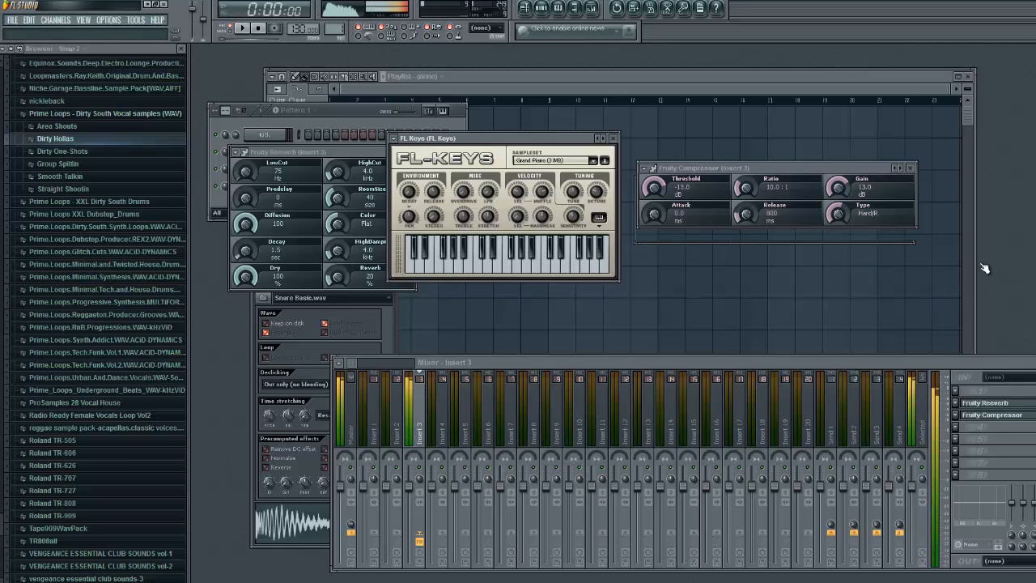
click(562, 270)
key(r)
key(q)
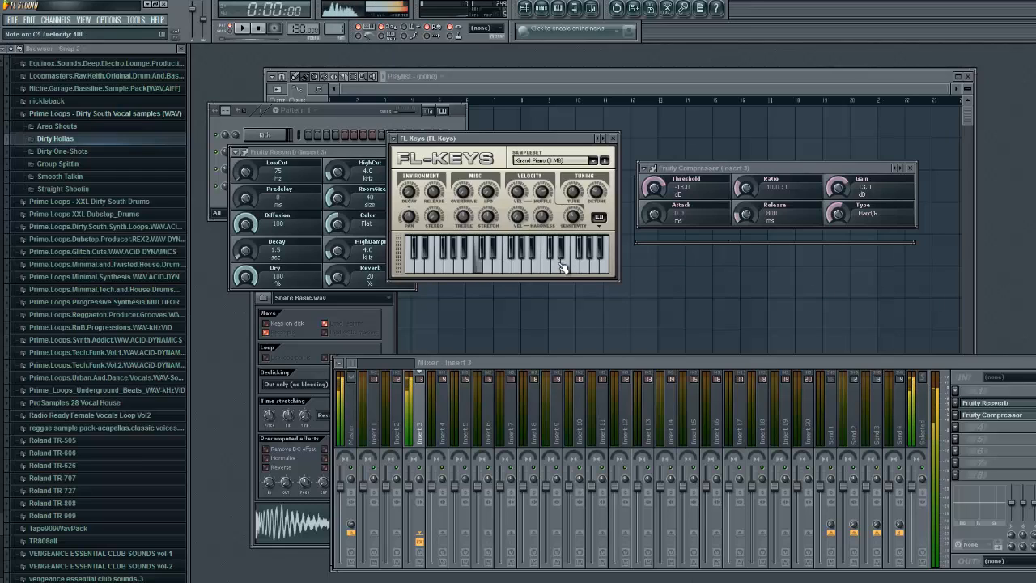
key(r)
key(q)
key(r)
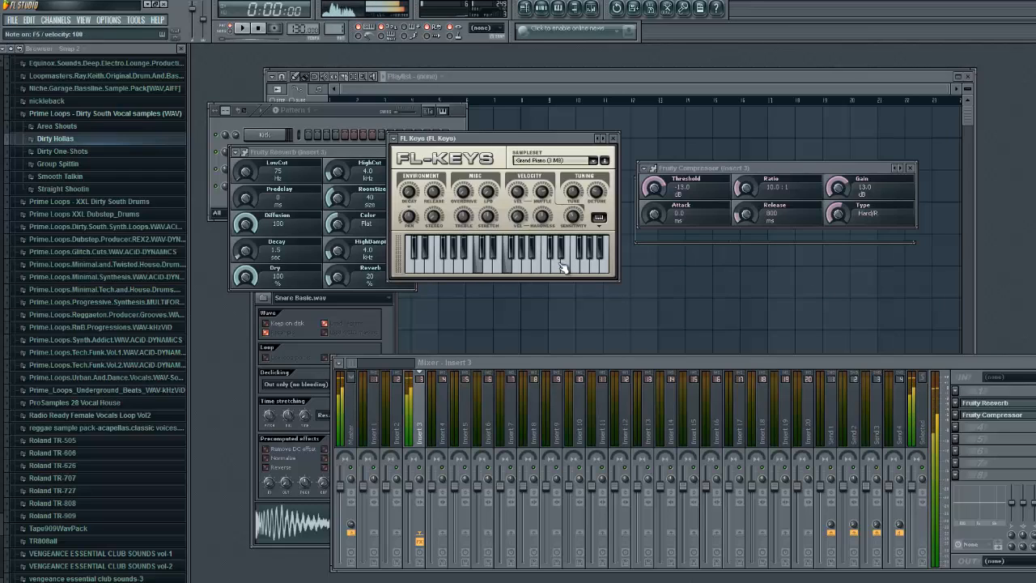
key(q)
key(b)
key(3)
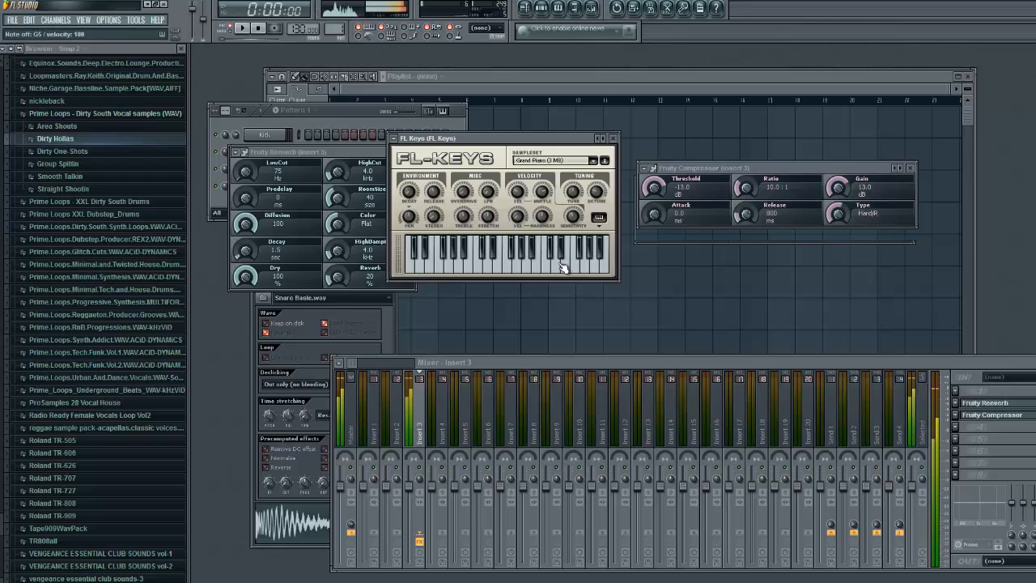
key(q)
key(3)
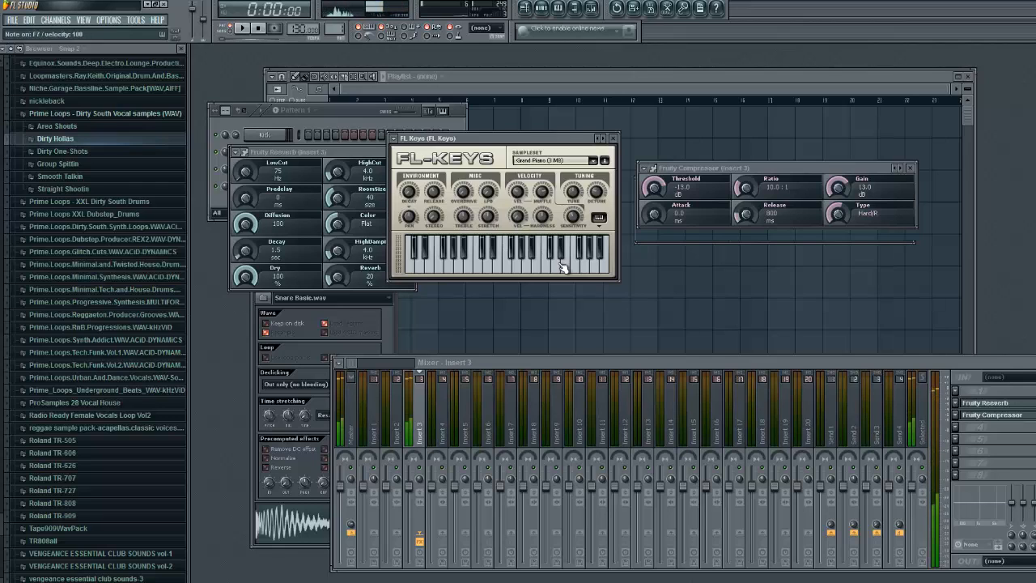
Play a few more FL Keys notes to audition the reverb and compressor settings.
key(r)
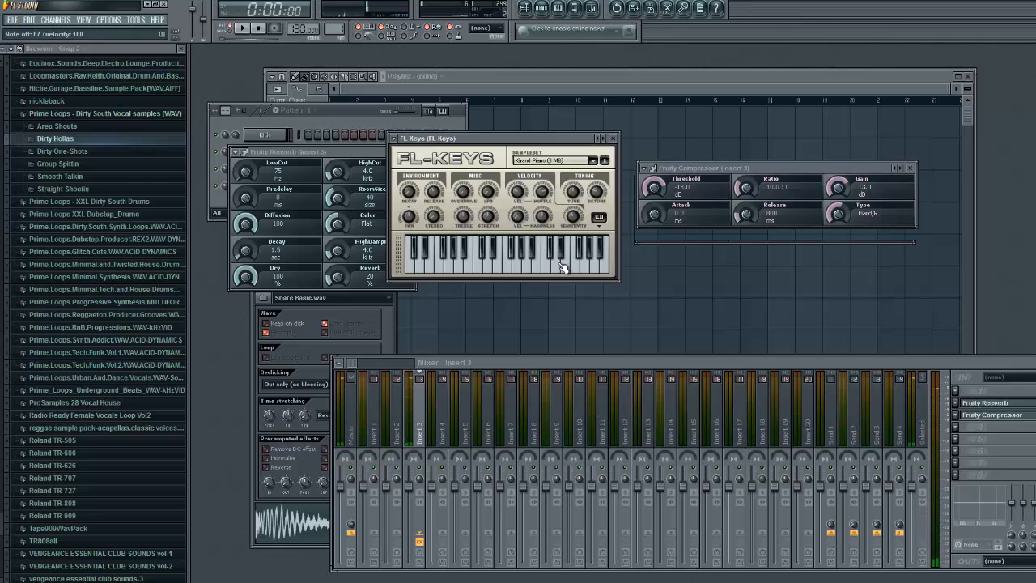
key(r)
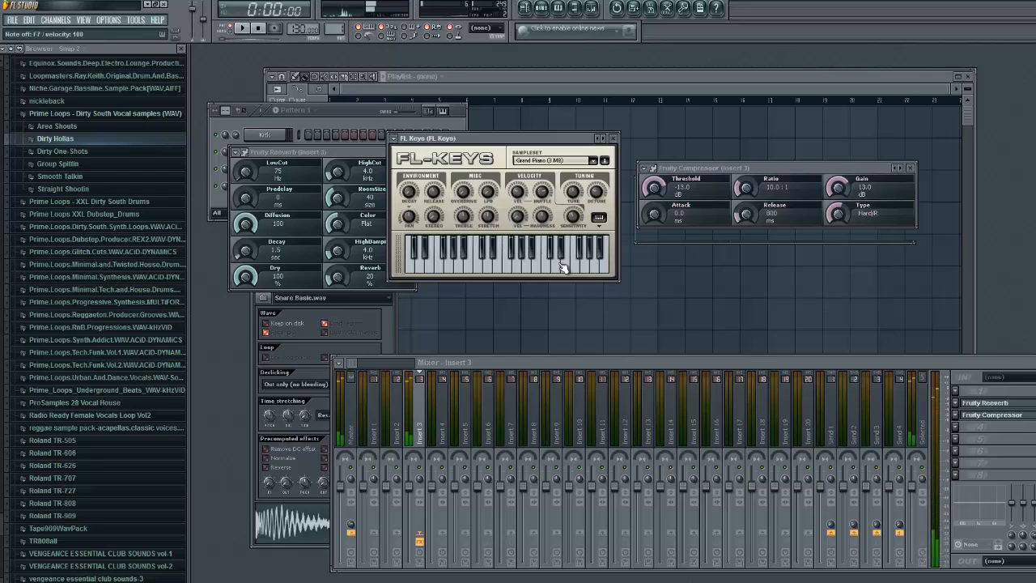
key(r)
key(q)
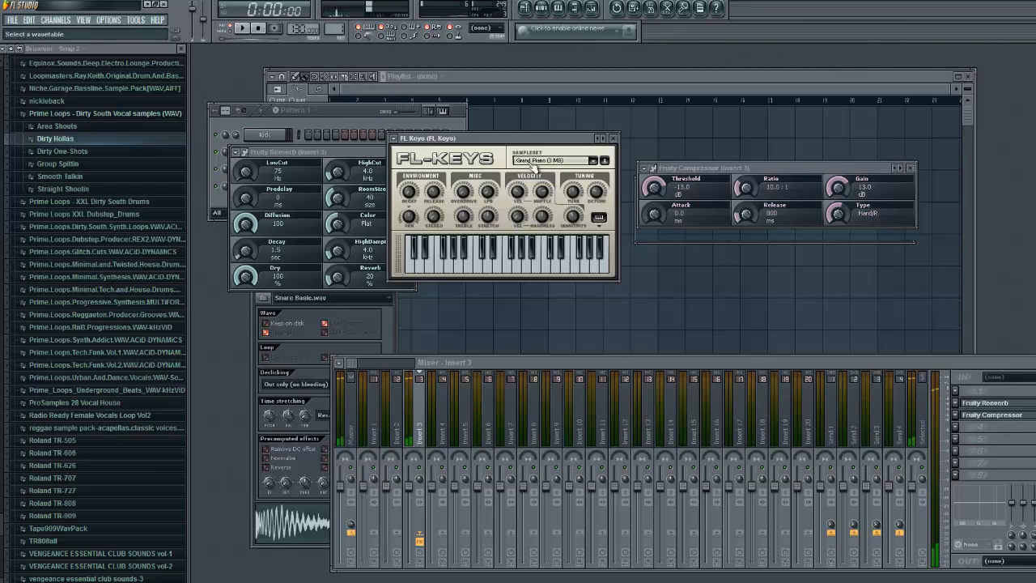
Set the Fruity Compressor's gain to 30.0 dB and play FL Keys notes to hear the change.
click(702, 168)
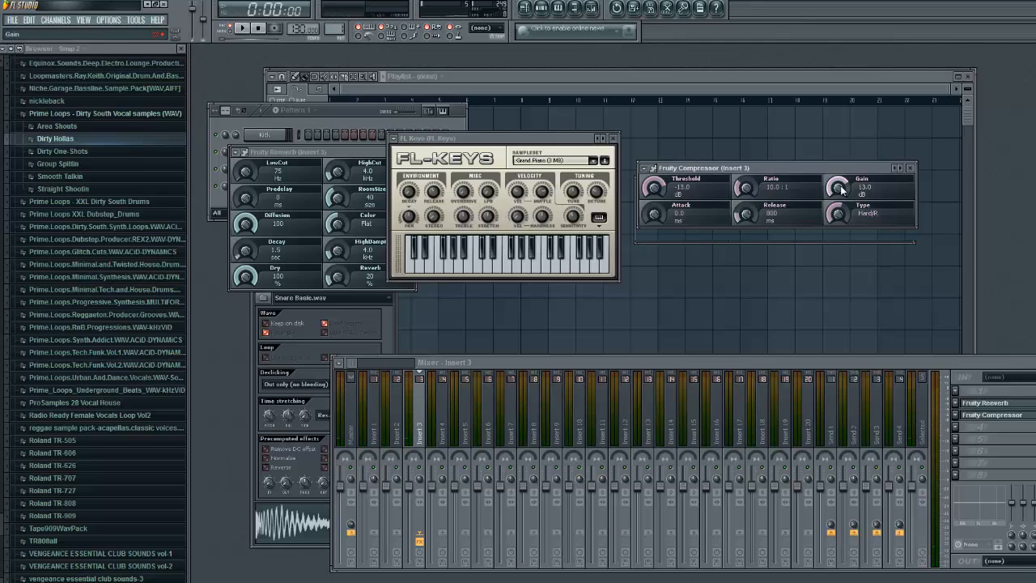
drag(840, 187, 832, 130)
drag(655, 217, 647, 156)
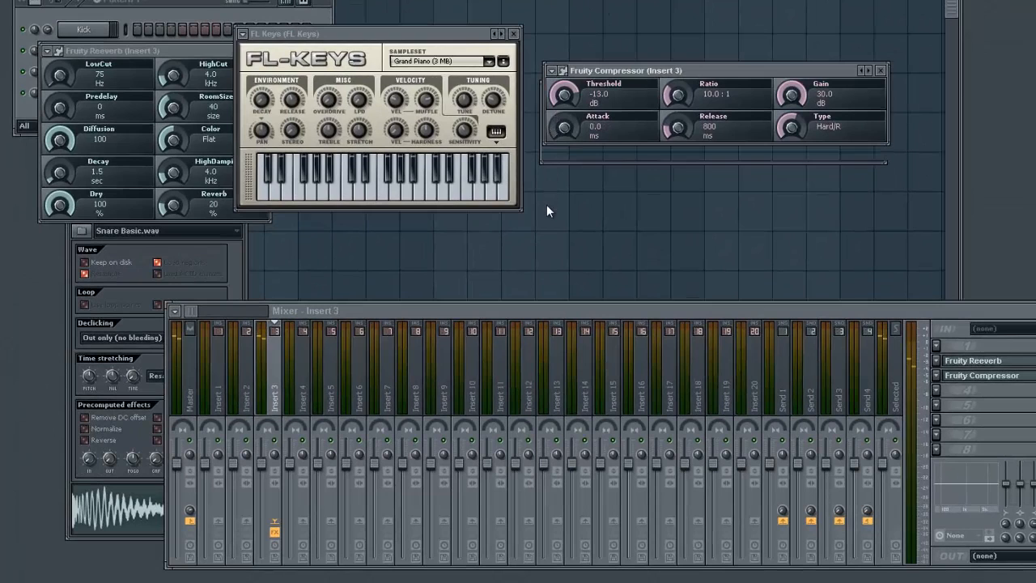
key(z)
key(v)
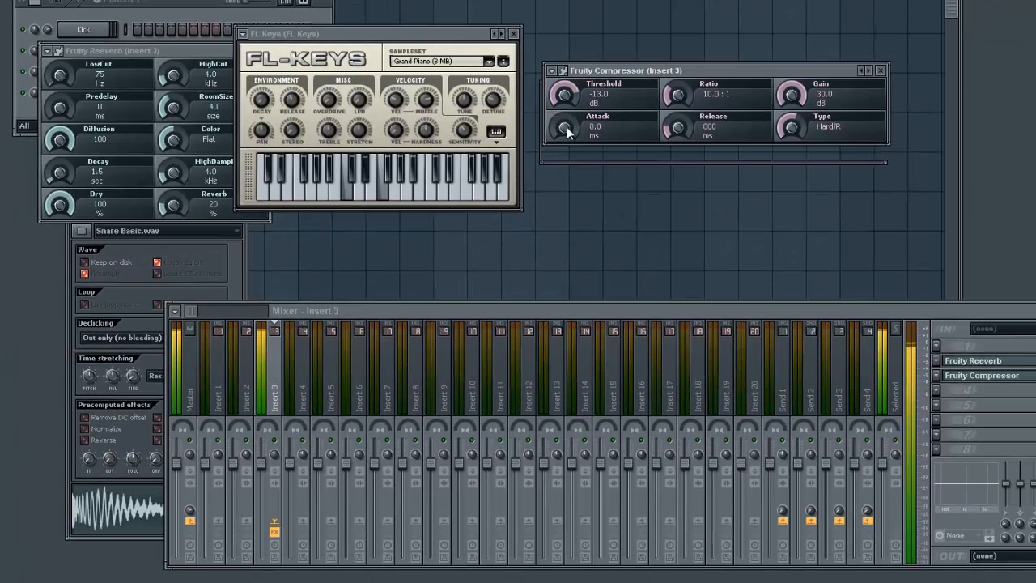
Set the Fruity Compressor's release to 1112 ms, ratio to 8.4:1, threshold to -46.7 dB and attack to about 70 ms.
drag(566, 125, 579, 208)
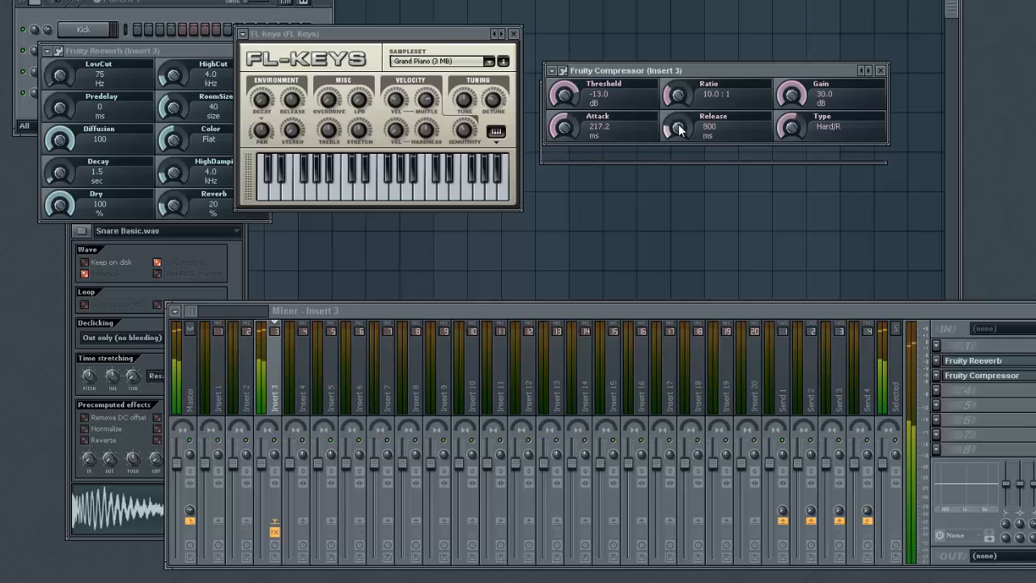
drag(678, 123, 677, 182)
drag(678, 94, 638, 103)
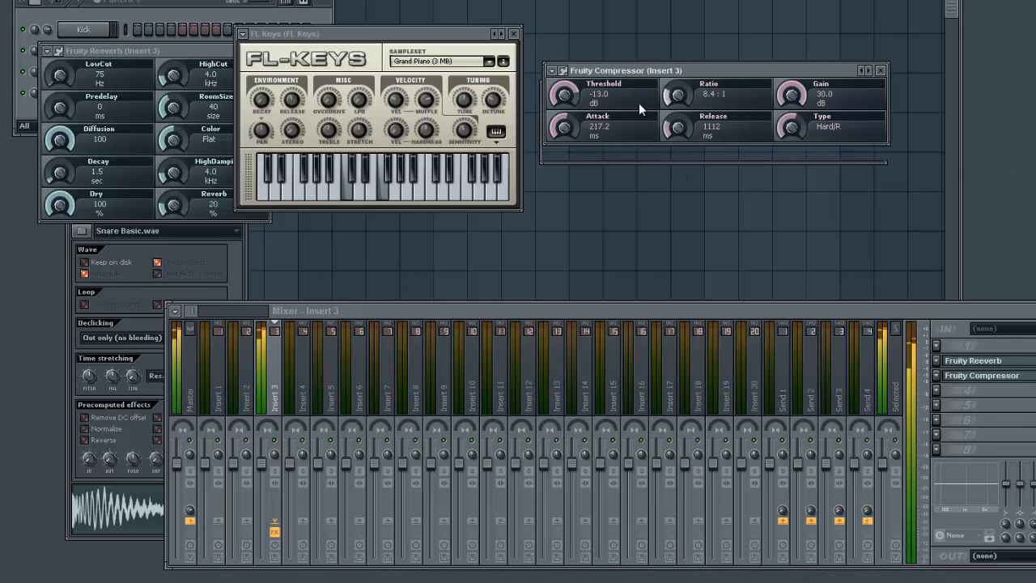
drag(566, 92, 576, 191)
drag(565, 127, 571, 181)
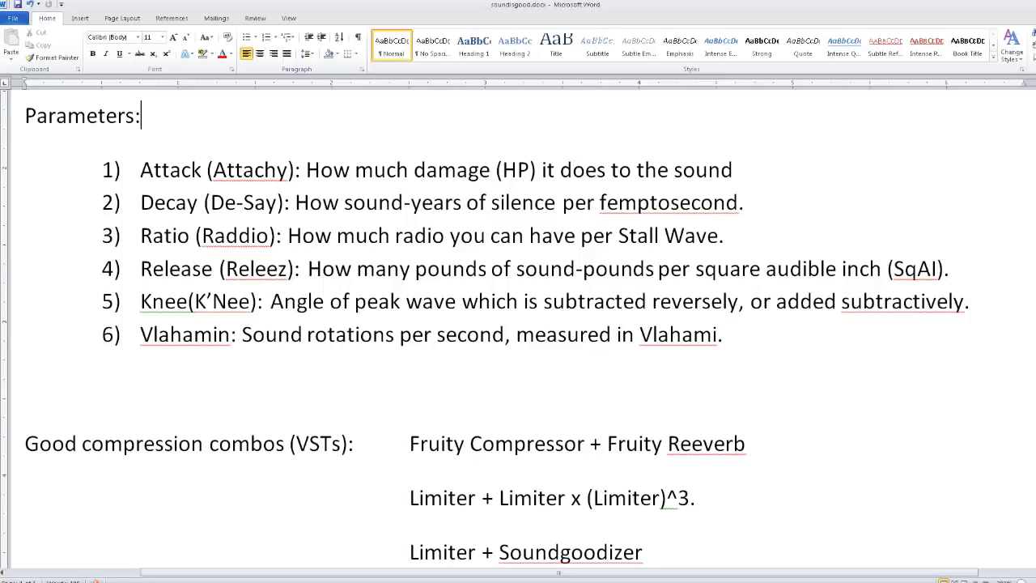
Switch to the Word notes document and review its list of good compression combos.
scroll(488, 361, down, 1)
scroll(542, 438, up, 1)
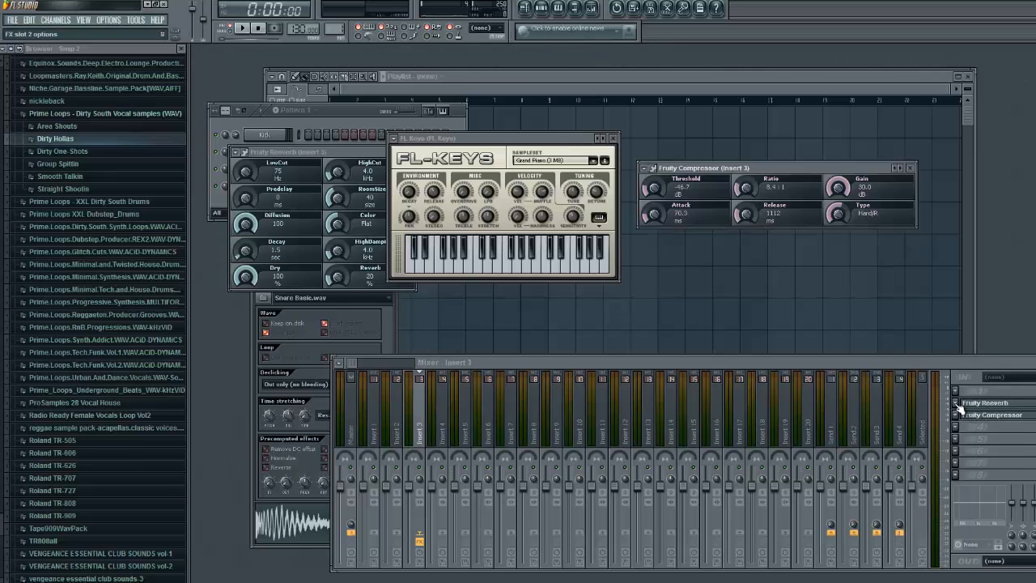
Switch back to FL Studio and replace the effects in slots 2 and 3 of mixer track Insert 3 with Fruity Limiter.
click(958, 408)
mouse_move(987, 381)
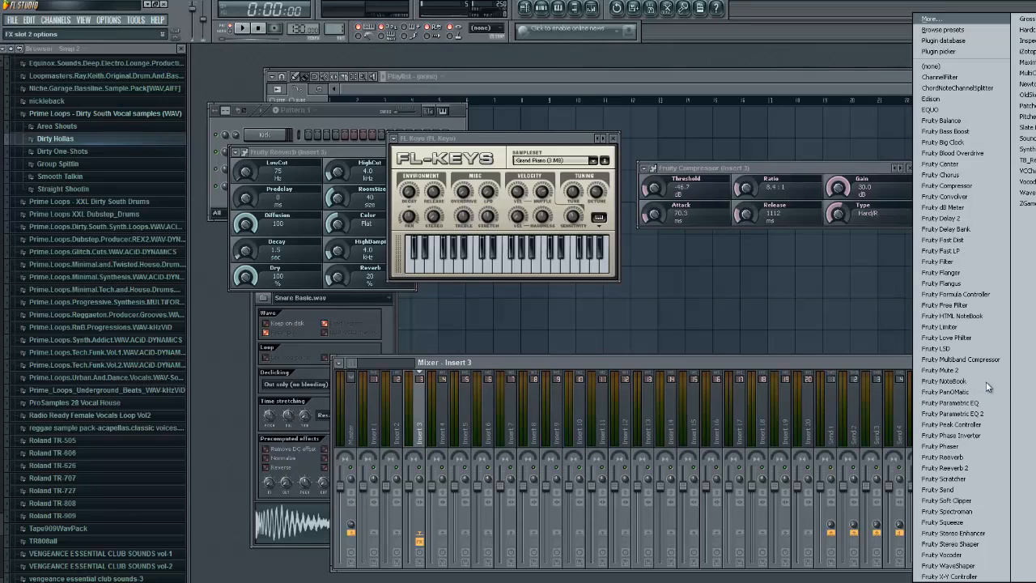
click(972, 326)
click(960, 420)
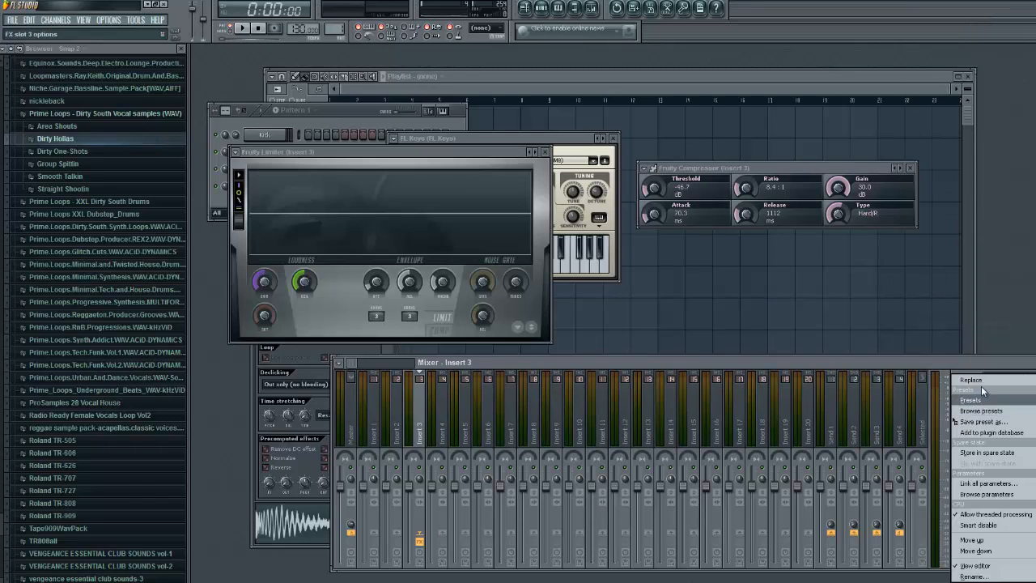
click(977, 371)
click(959, 416)
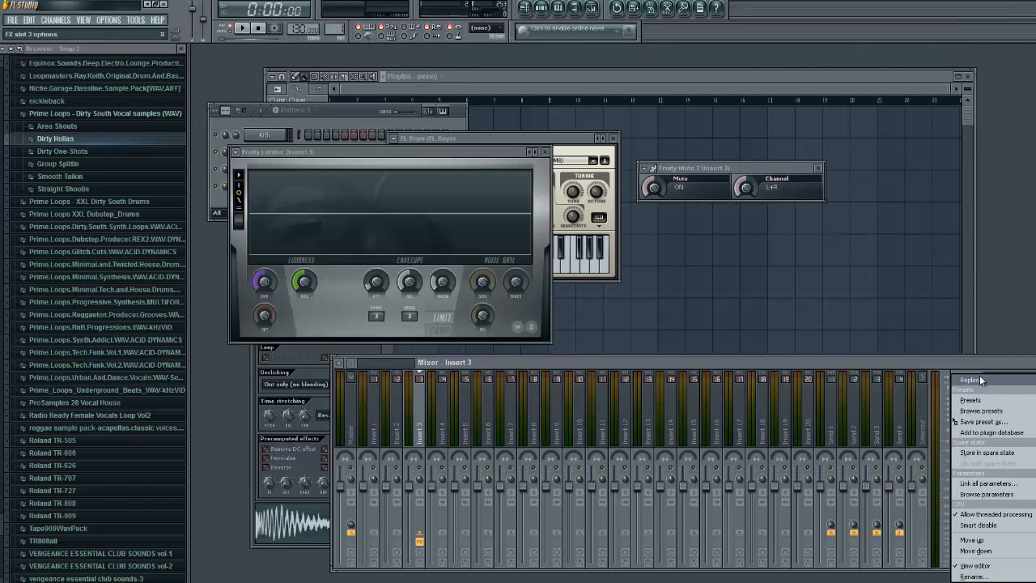
click(981, 326)
Load a Fruity Limiter into each of slots 4 through 8 of mixer track Insert 3.
click(959, 427)
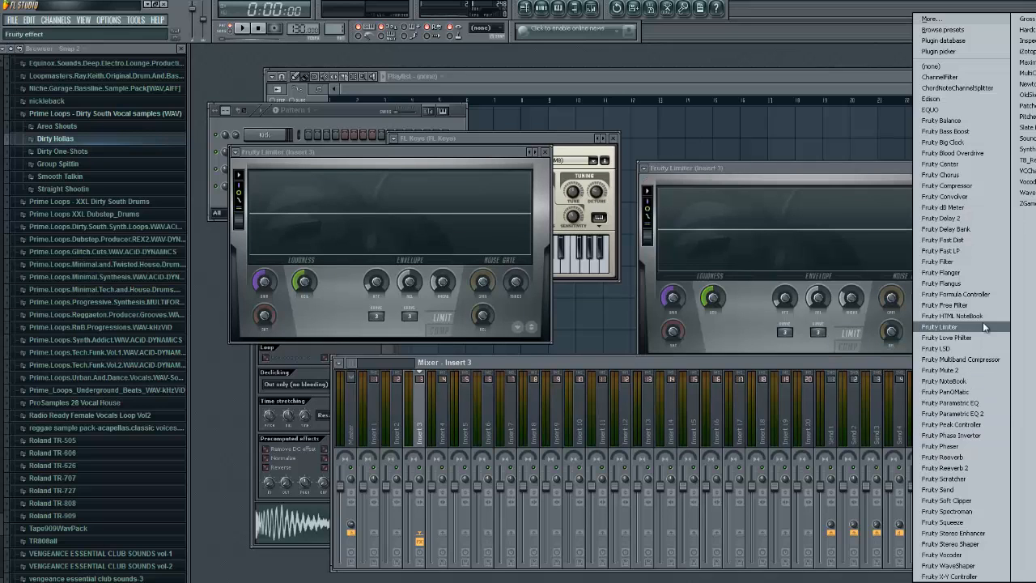
click(982, 323)
click(959, 437)
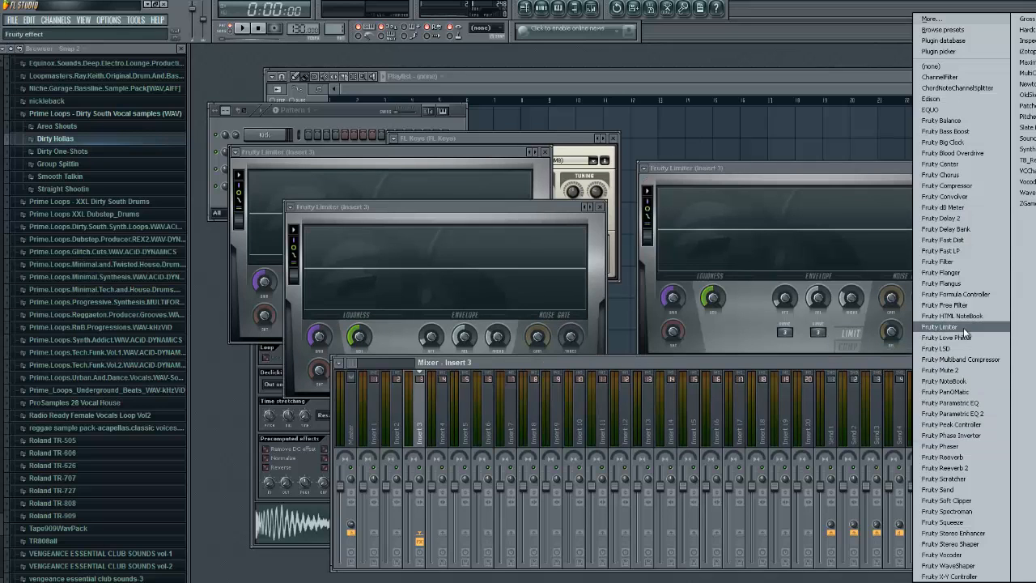
click(963, 327)
click(960, 449)
mouse_move(993, 398)
click(962, 327)
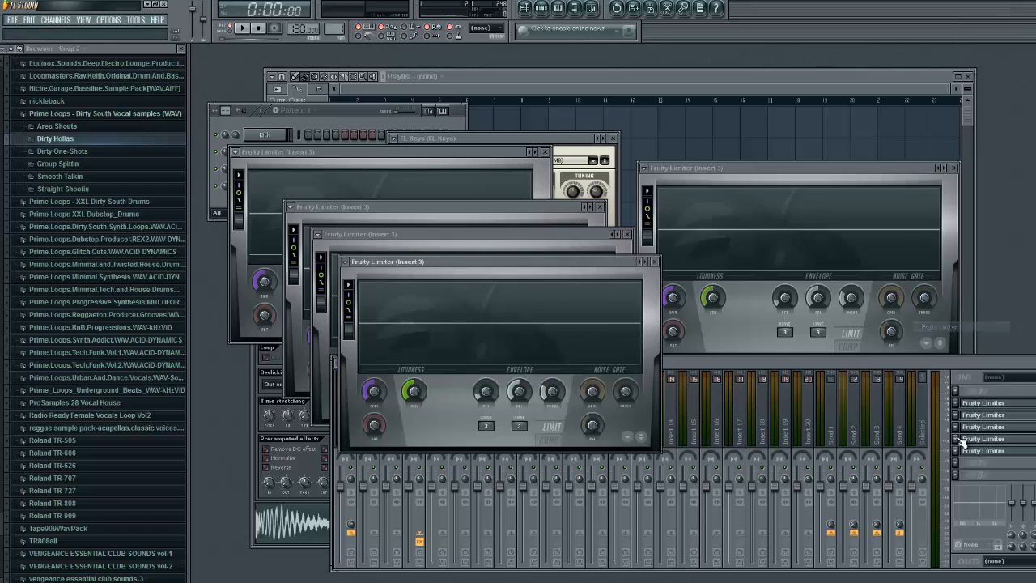
click(960, 463)
mouse_move(981, 381)
click(963, 327)
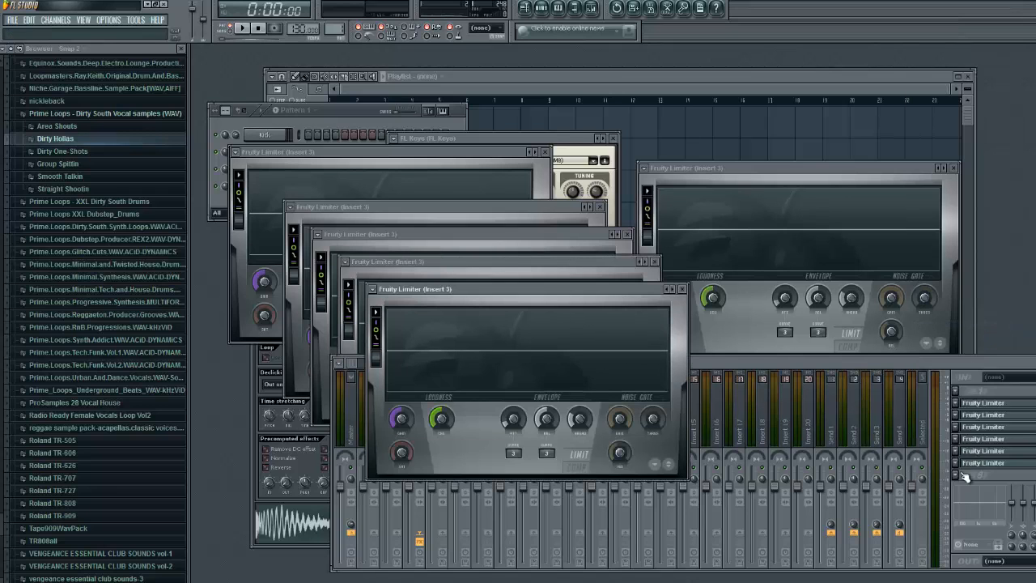
click(960, 475)
click(968, 324)
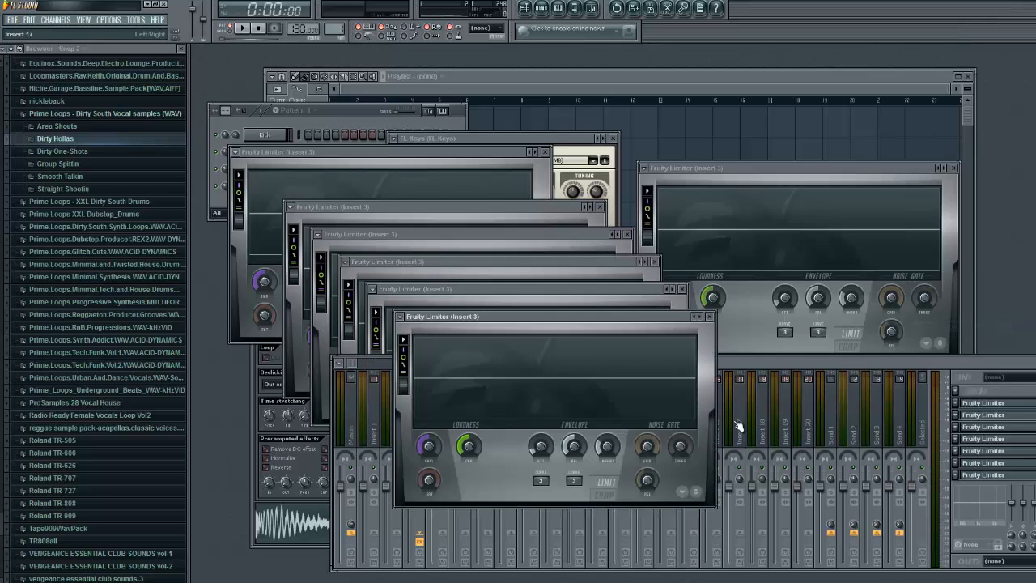
Bring the mixer to the front and play repeated FL Keys notes through the chain of seven limiters.
click(772, 370)
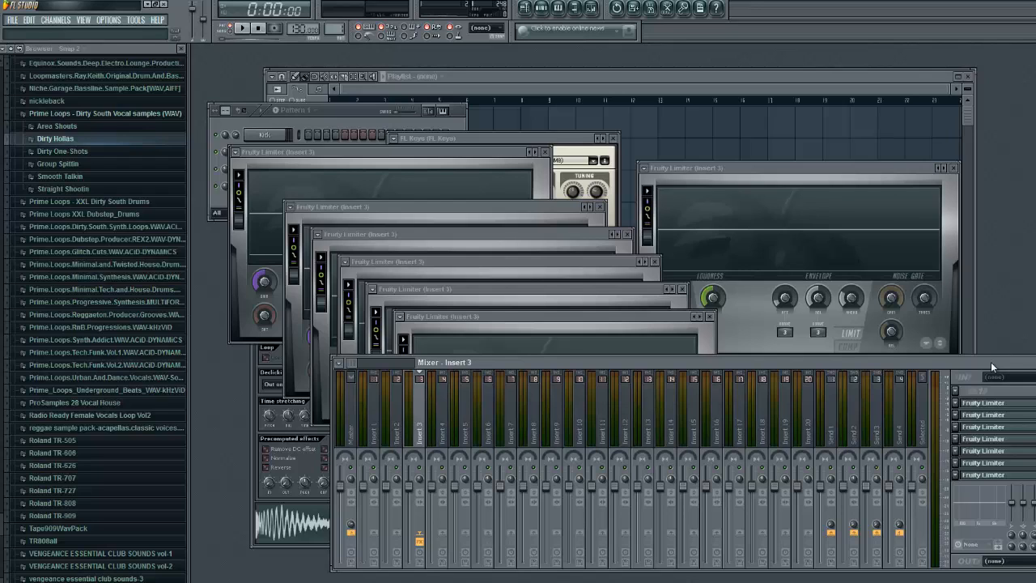
key(q)
key(q)
key(q)
key(q)
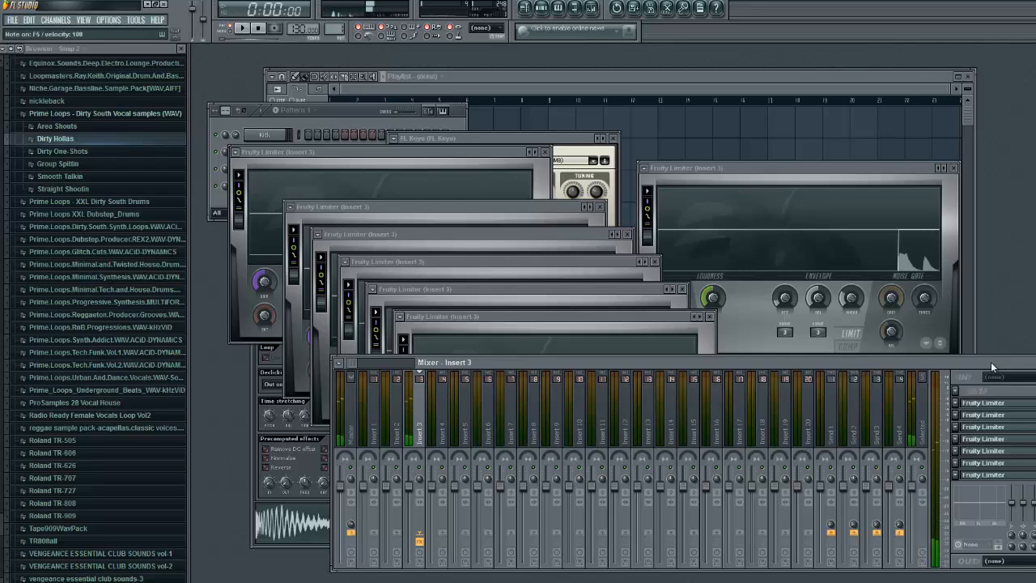
key(q)
key(b)
key(b)
key(b)
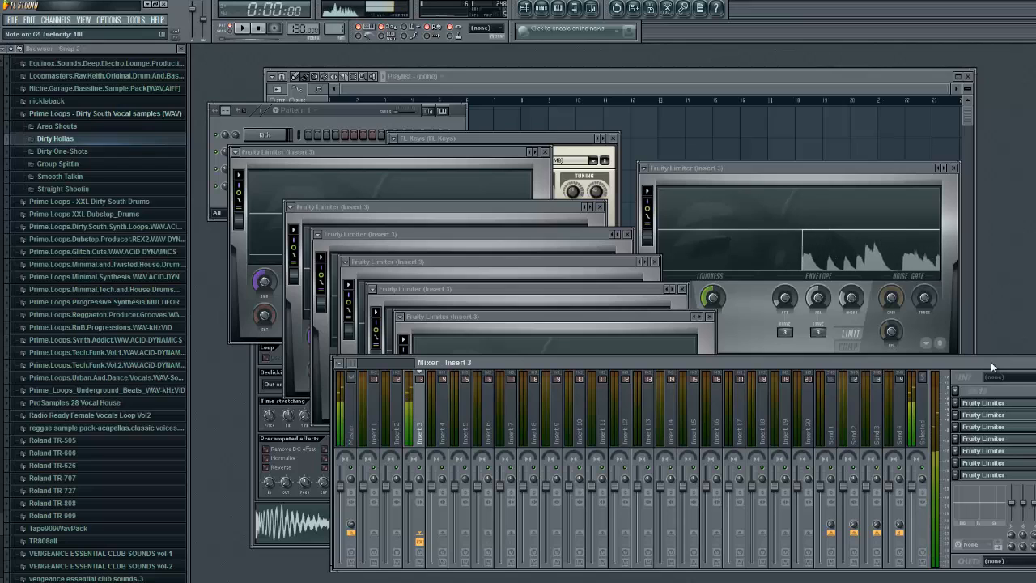
key(z)
key(z)
key(z)
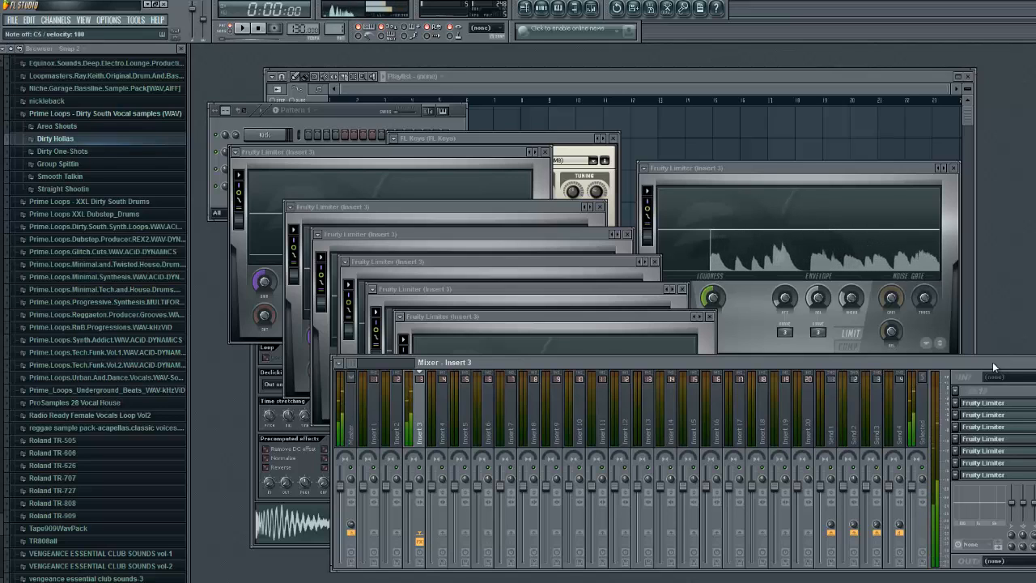
Raise the gain on the Fruity Limiters in slots 2 through 8 and play FL Keys to hear the boosted chain.
double_click(1012, 403)
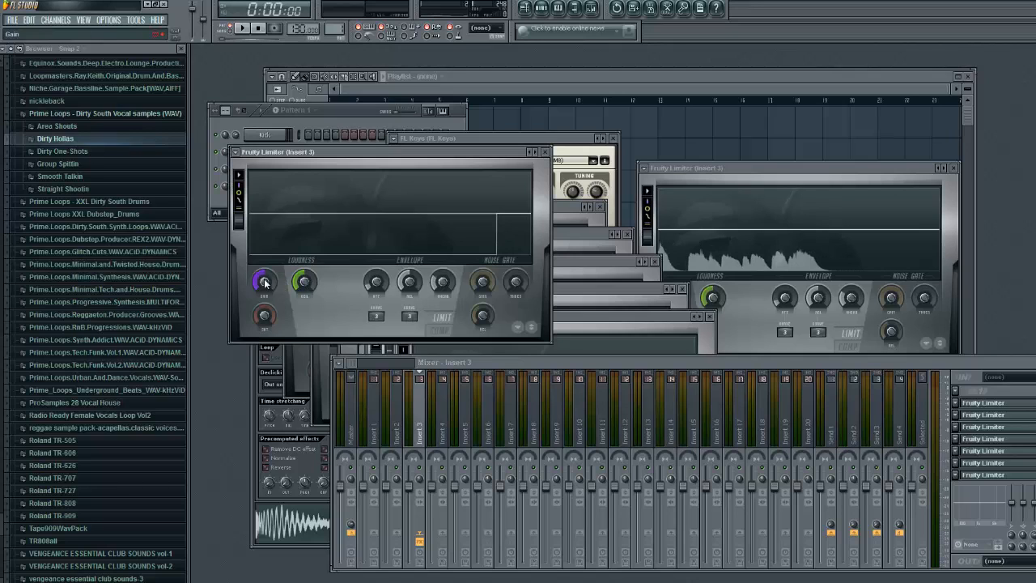
click(976, 414)
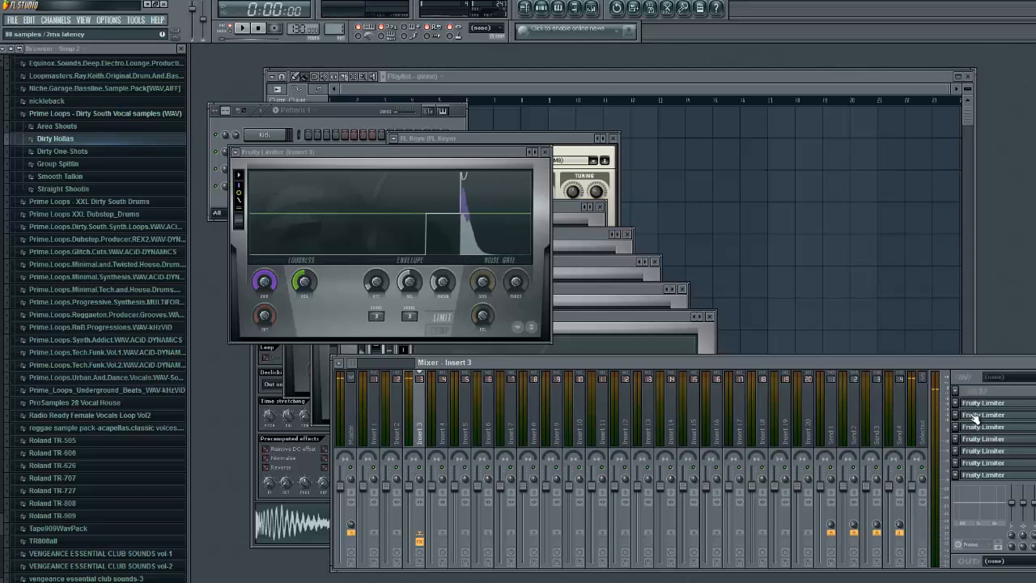
click(976, 414)
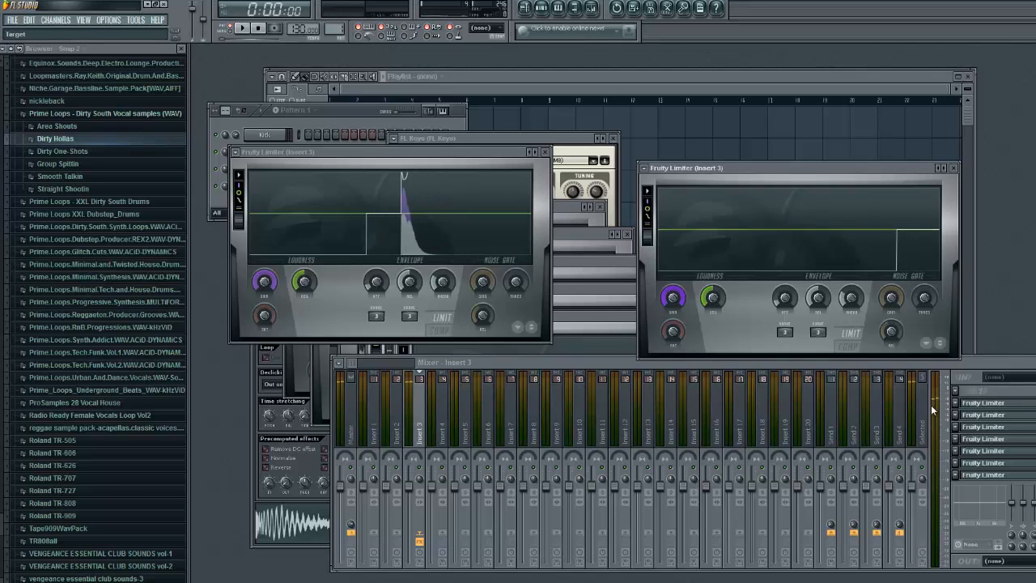
click(1029, 429)
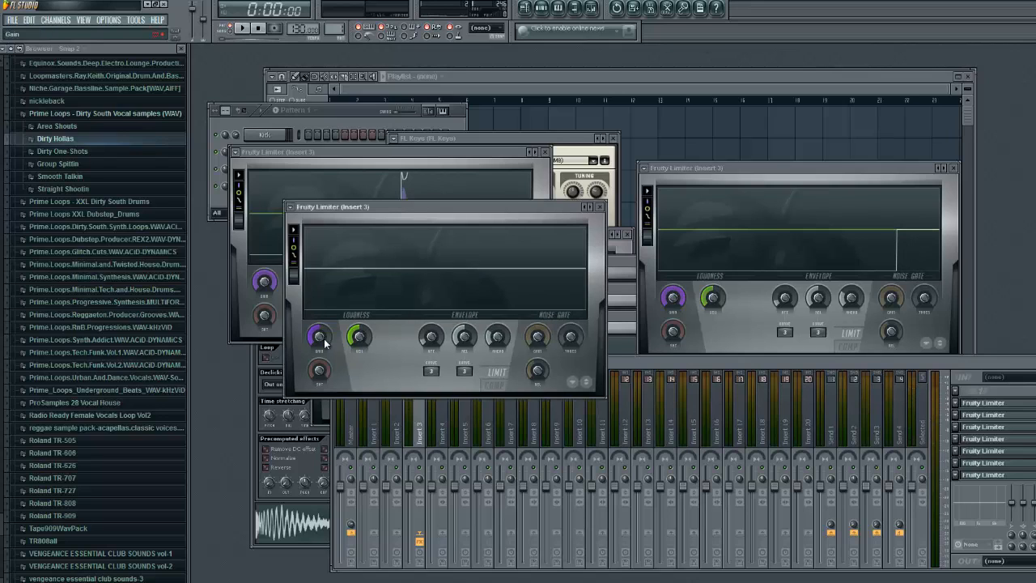
click(1004, 439)
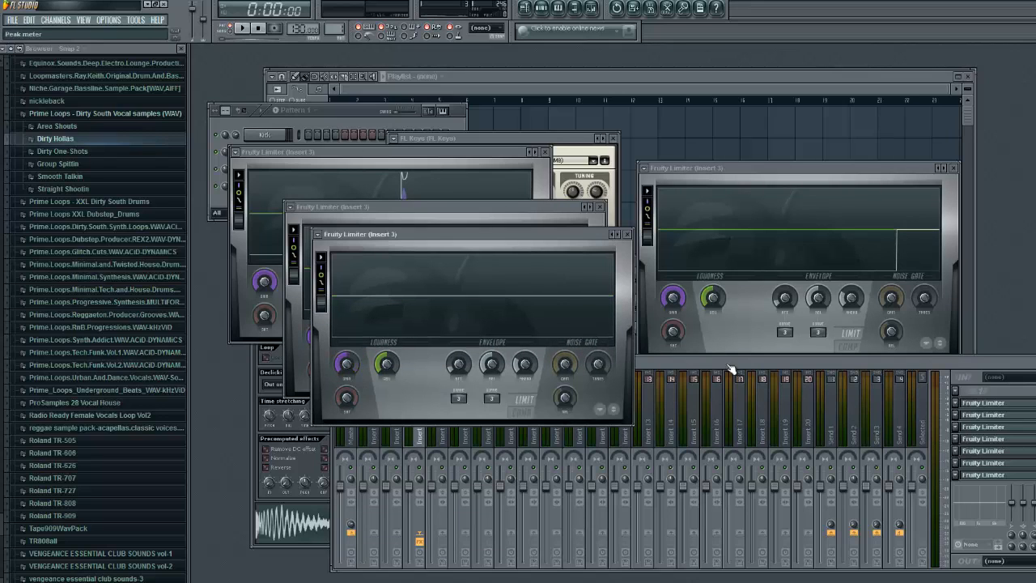
click(1007, 460)
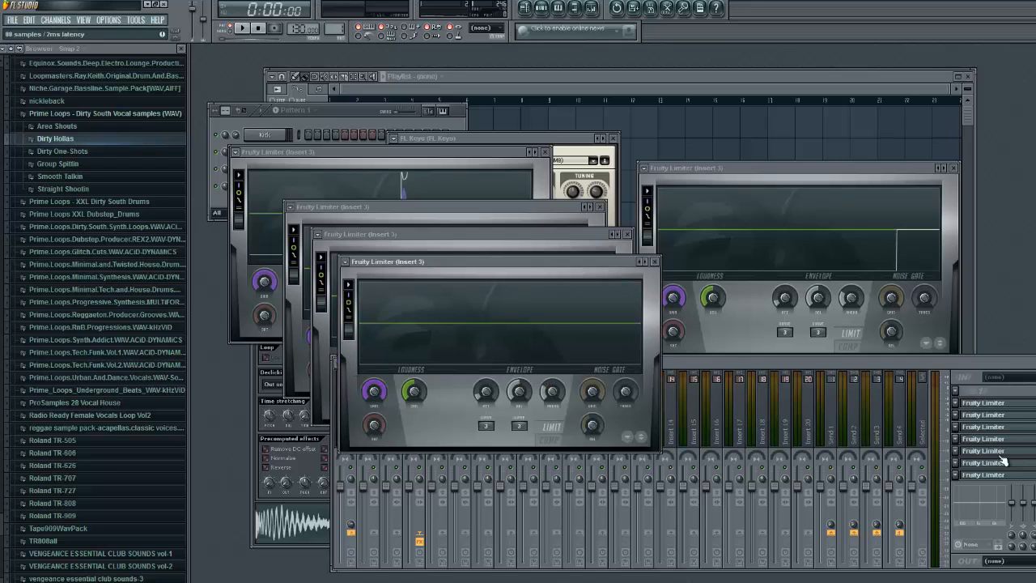
click(1002, 462)
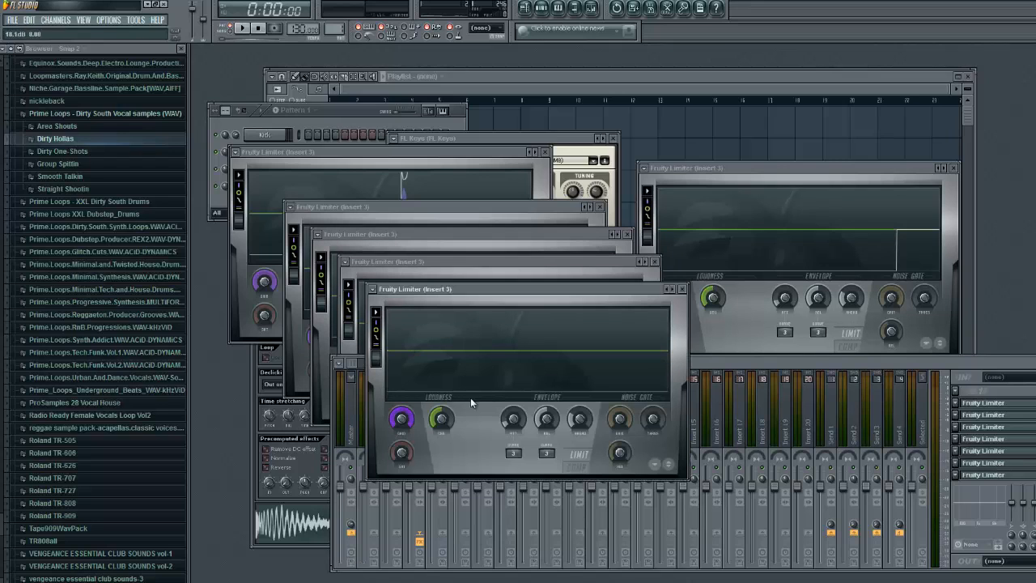
click(980, 475)
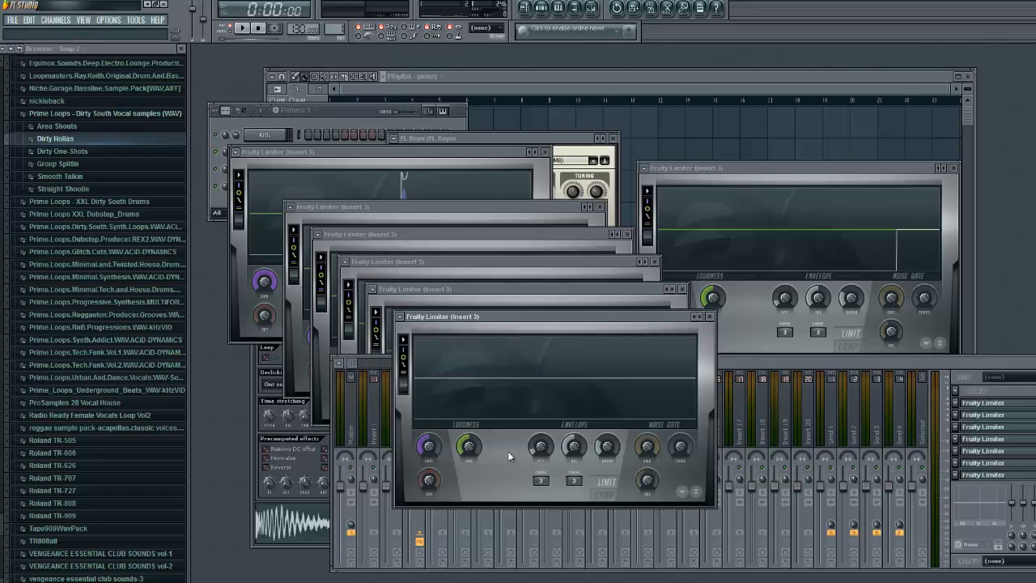
click(381, 110)
key(space)
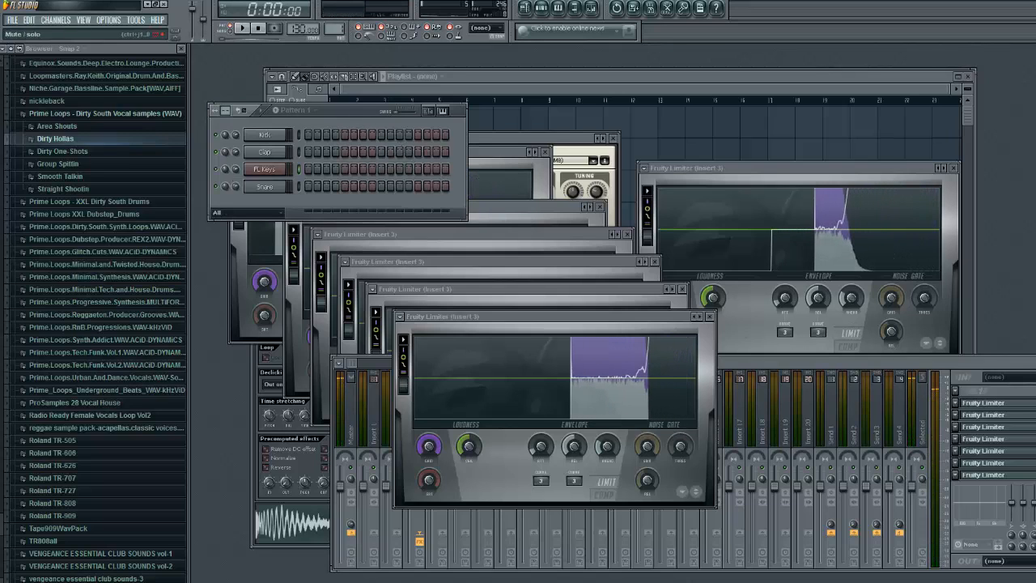
Raise the ceiling on the Fruity Limiters in slots 2, 3 and 8 of Insert 3.
click(1023, 410)
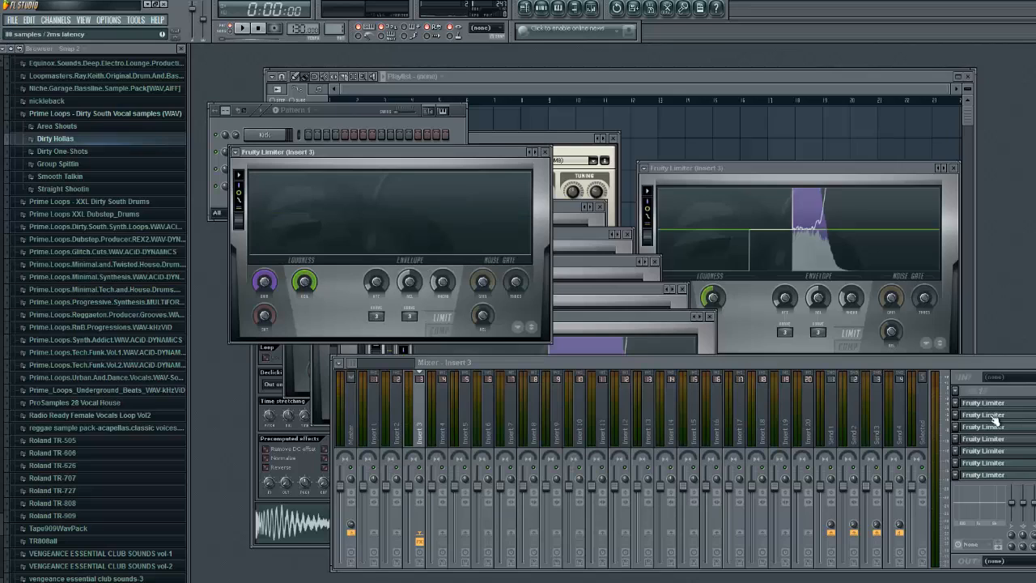
click(995, 420)
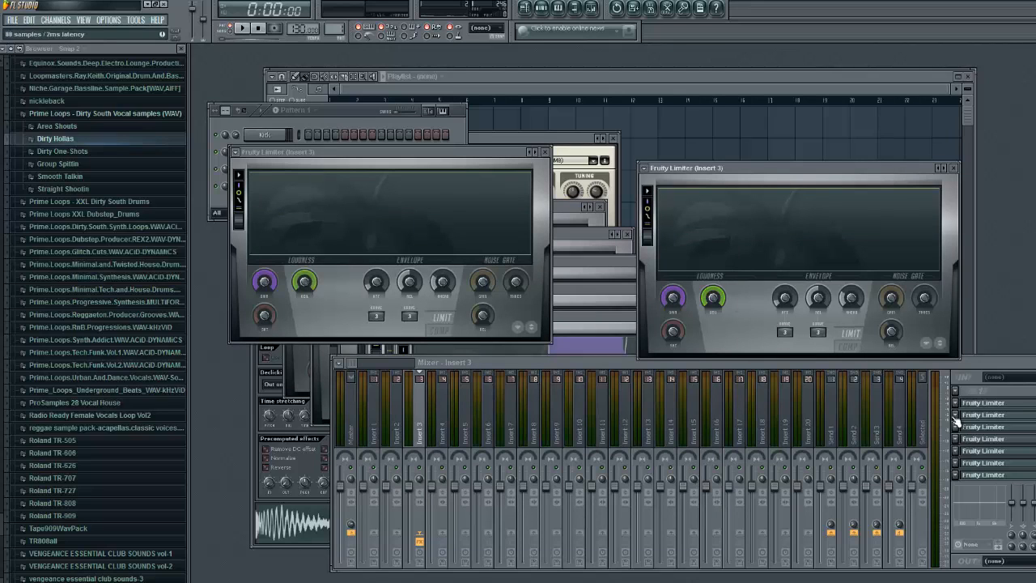
click(991, 433)
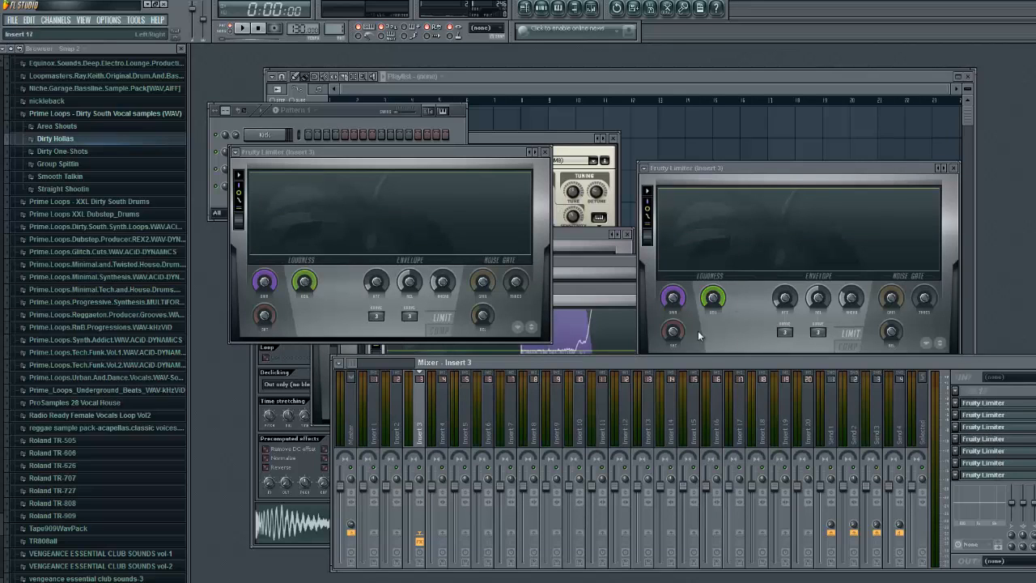
click(980, 477)
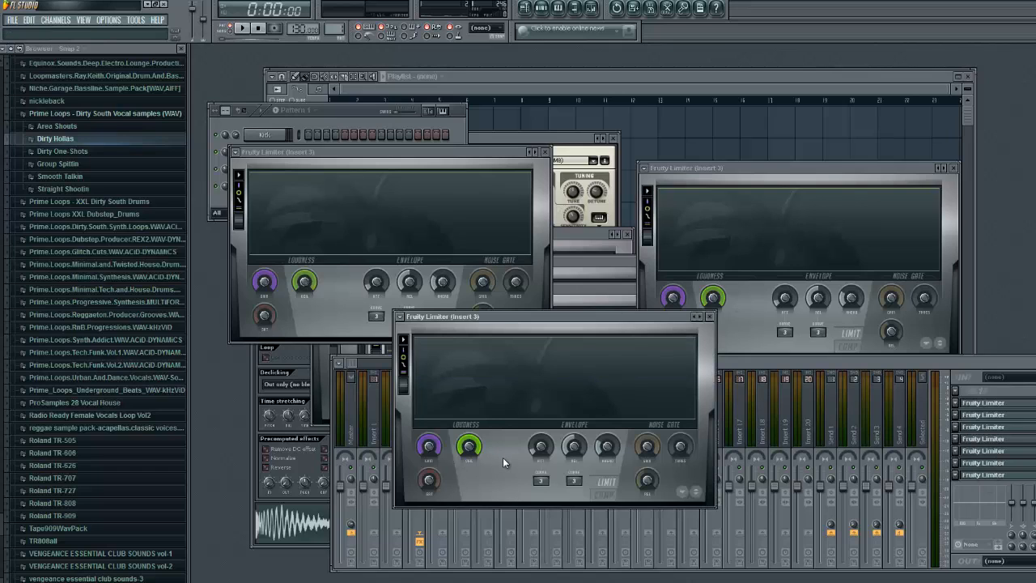
Bring the step sequencer to the front and play FL Keys notes through the boosted limiter chain.
click(360, 112)
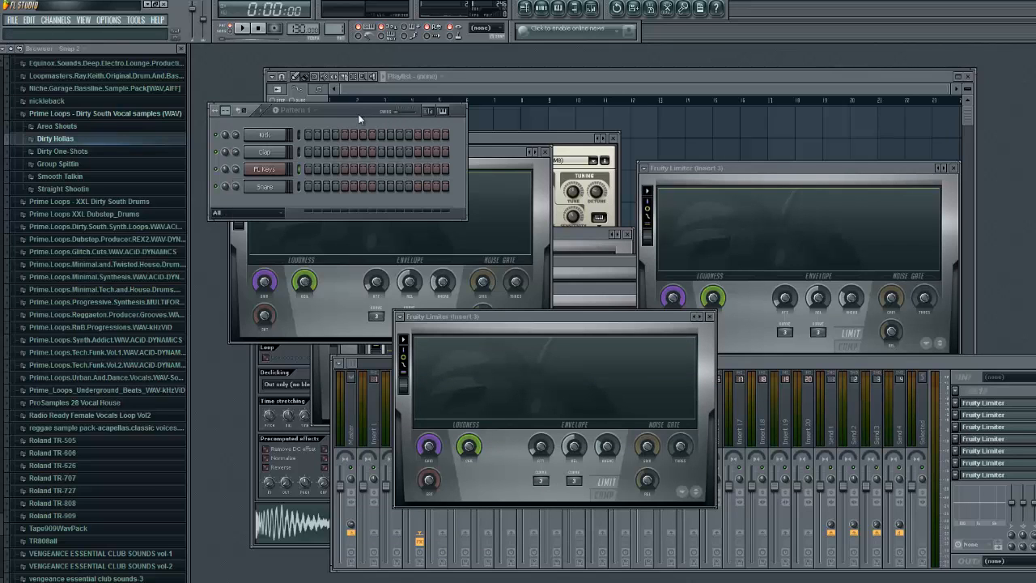
key(3)
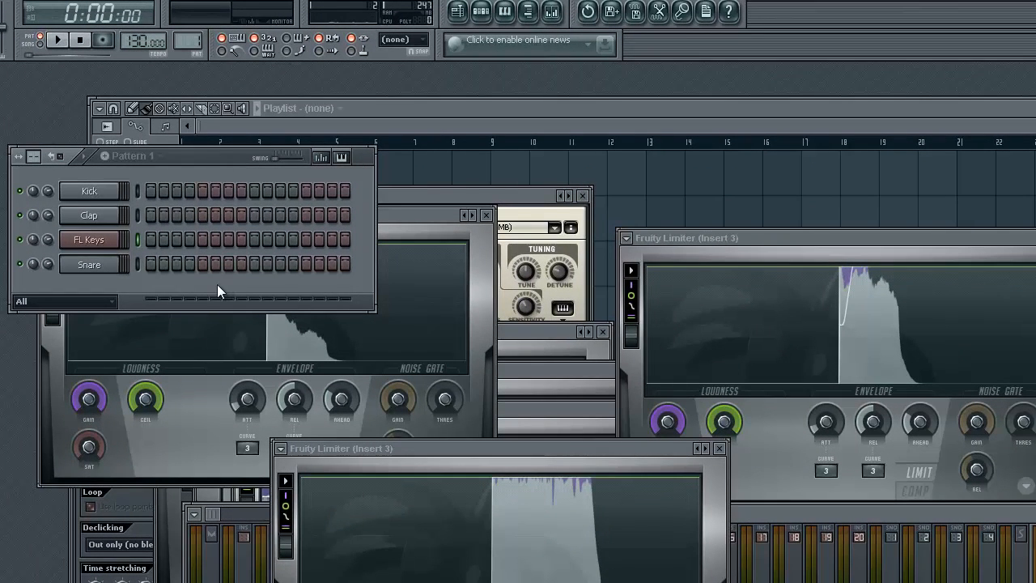
key(q)
key(w)
key(e)
key(r)
key(t)
key(y)
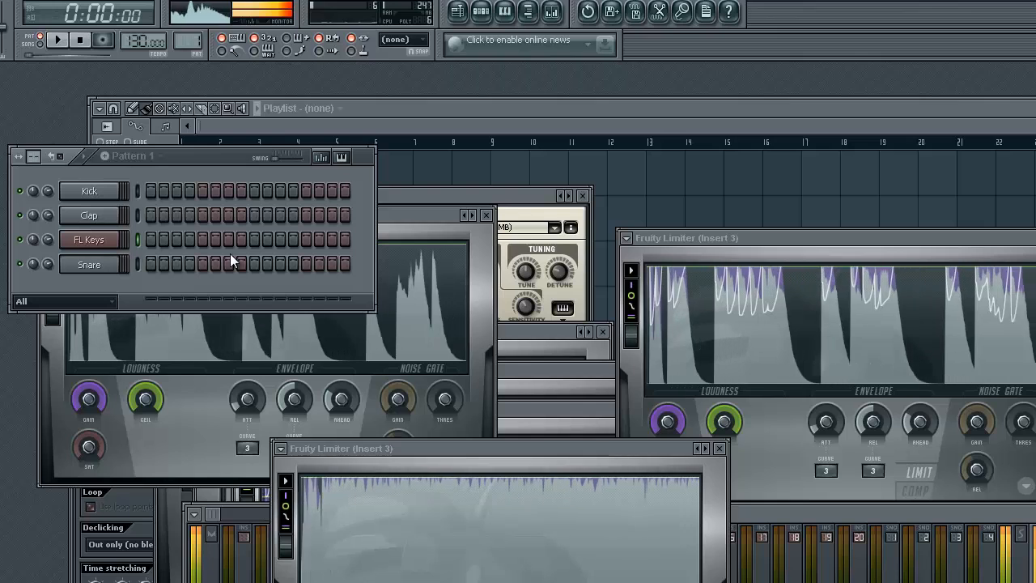
Program the Kick on steps 1, 4, 8, 9 and 11 and the Snare on steps 3, 7 and 10 through 13.
click(152, 193)
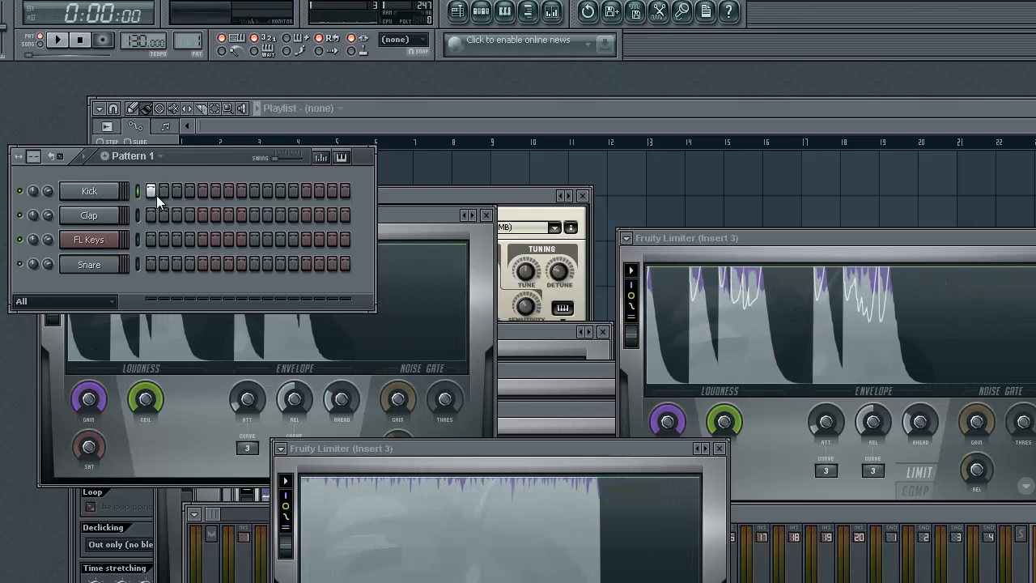
click(241, 192)
click(279, 192)
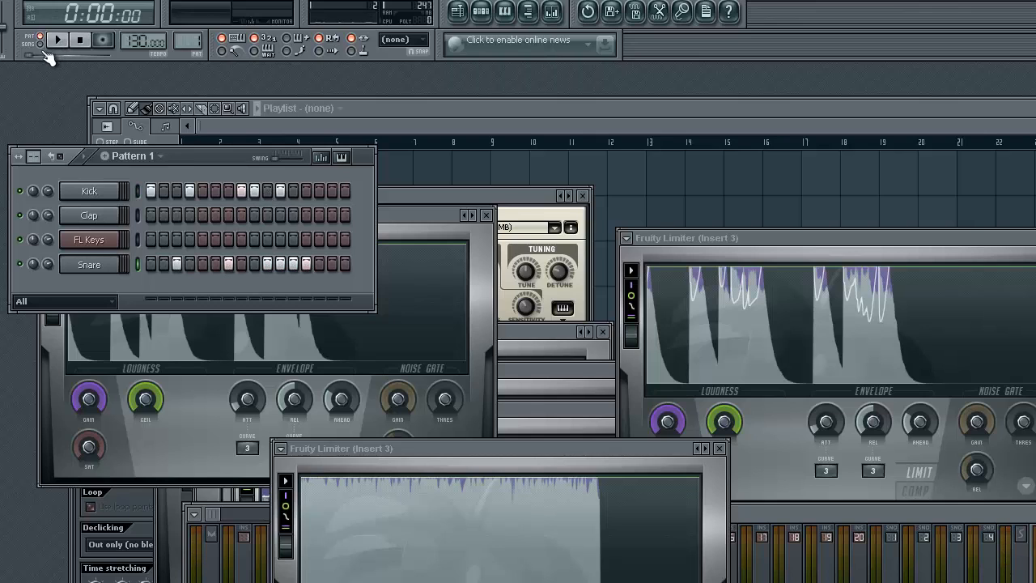
Enter FL Keys notes at varied pitches on steps 1, 2, 5, 7, 9, 12, 13 and 16 of Pattern 1.
click(341, 158)
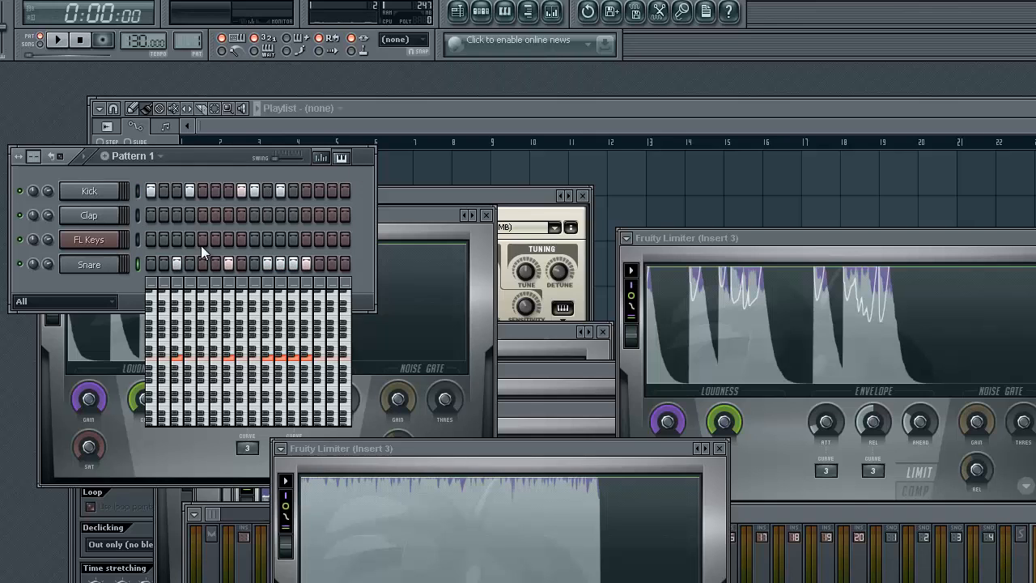
click(137, 239)
click(152, 301)
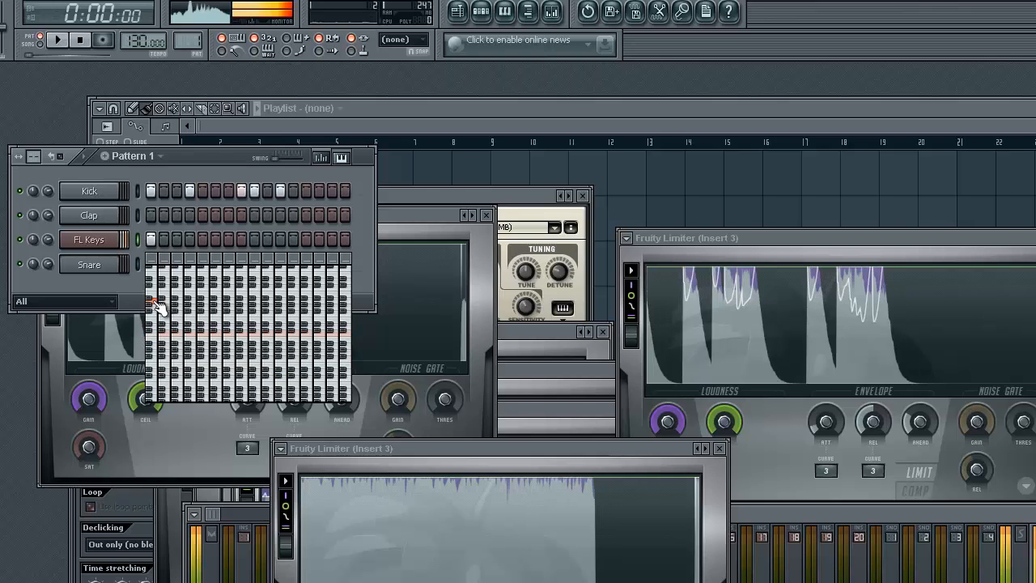
click(162, 349)
click(229, 295)
click(255, 314)
click(205, 346)
click(307, 385)
click(295, 340)
click(343, 323)
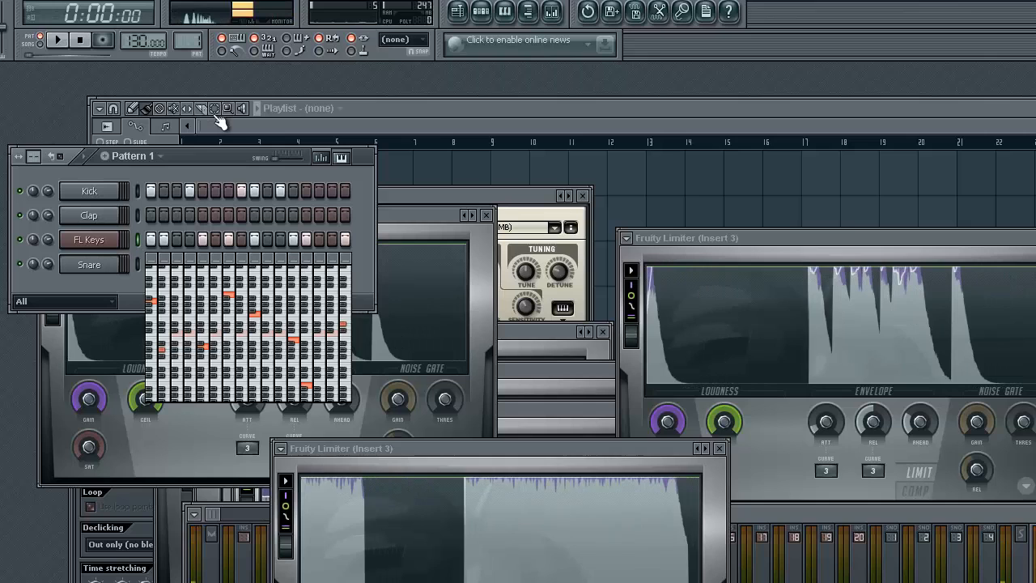
Play Pattern 1 while routing the Kick and Snare channels to mixer track 3, and stop playback.
click(57, 40)
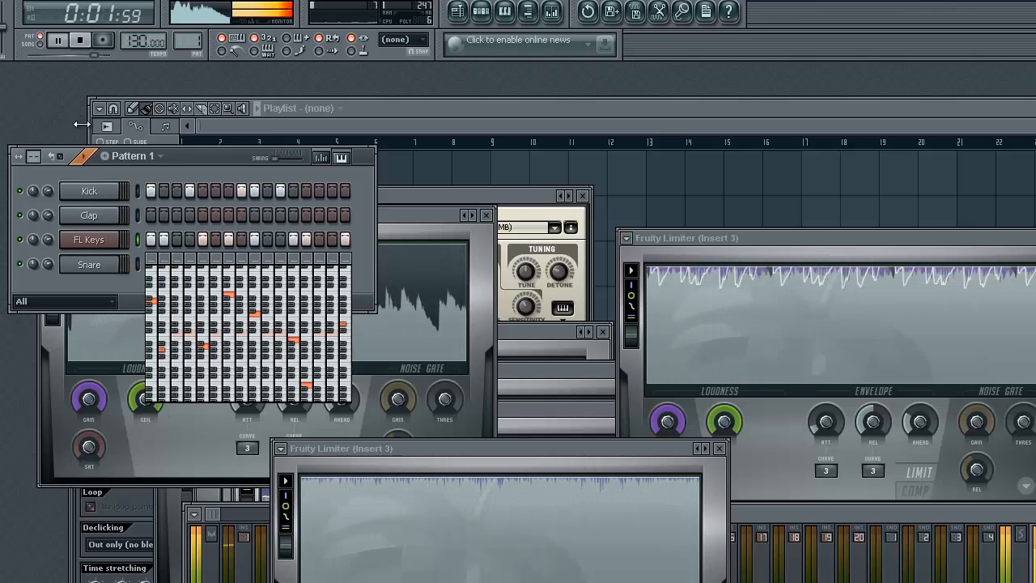
click(89, 191)
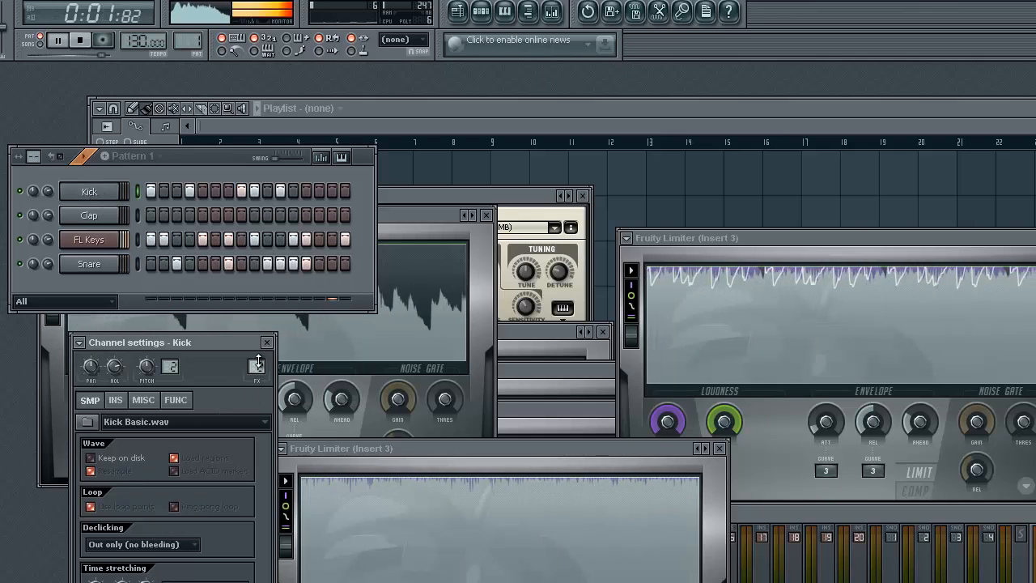
click(806, 514)
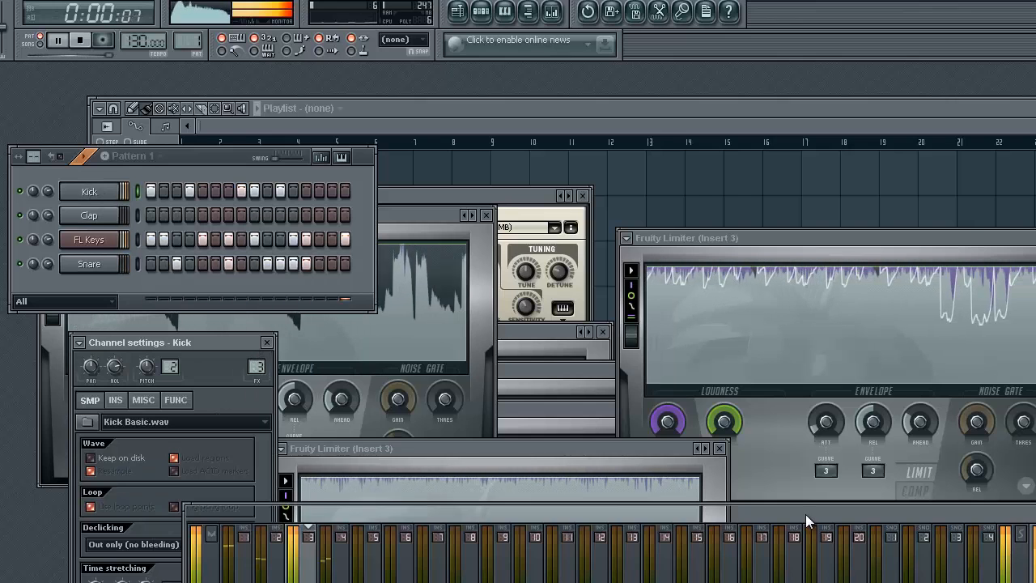
click(89, 264)
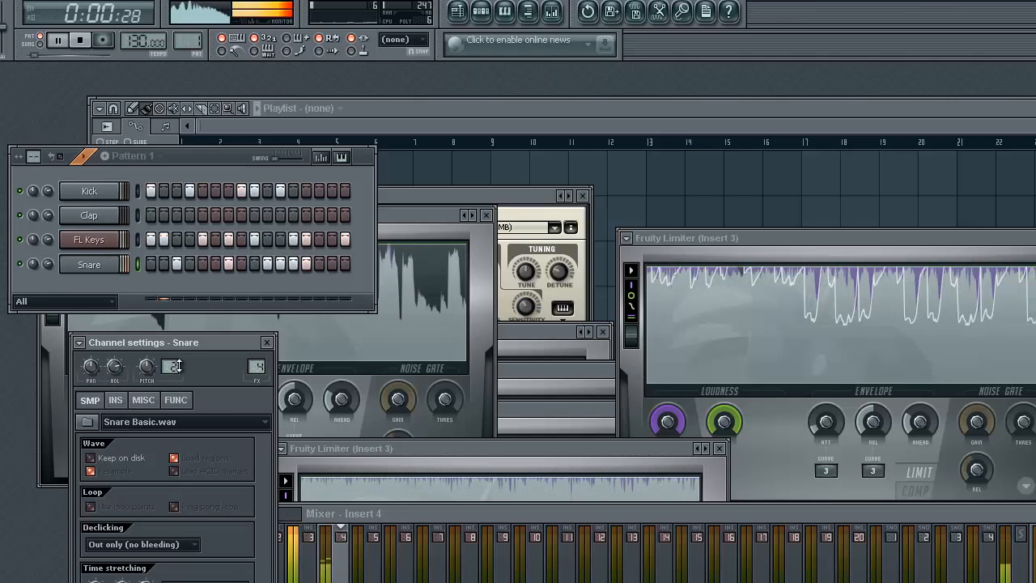
drag(252, 366, 251, 371)
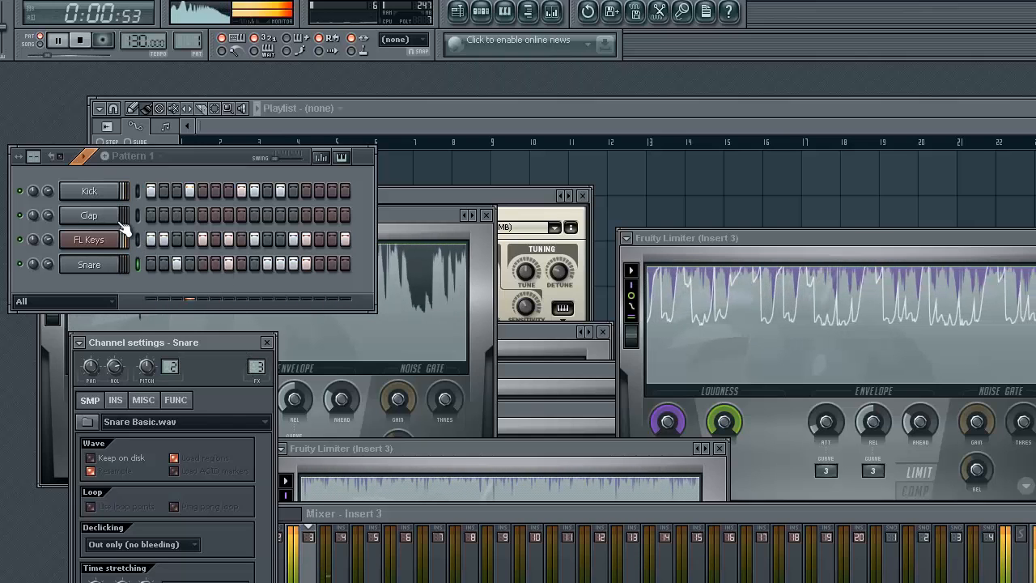
click(81, 42)
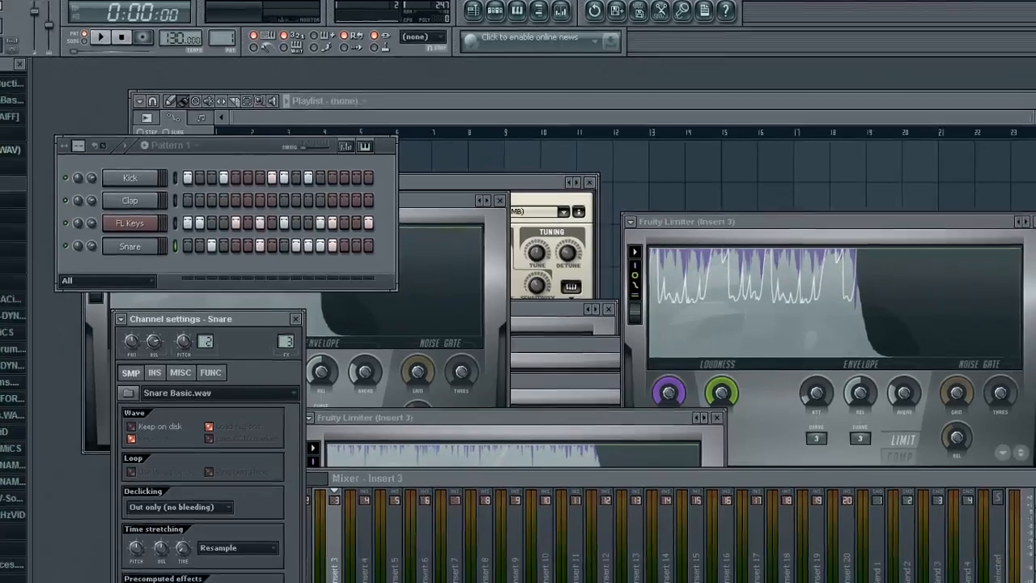
Start a new project without saving the changes to untitled.flp.
click(13, 20)
click(25, 32)
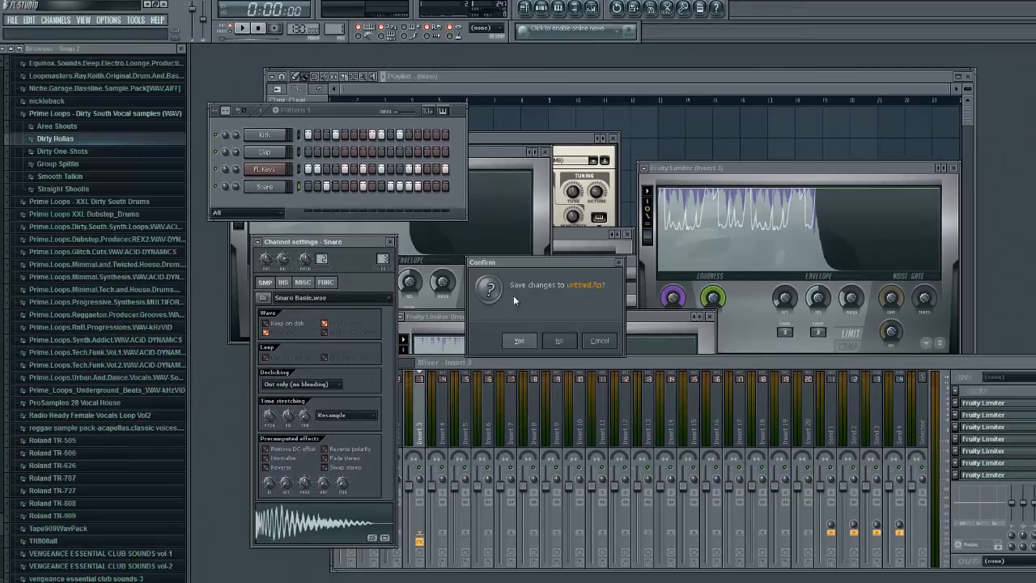
click(562, 341)
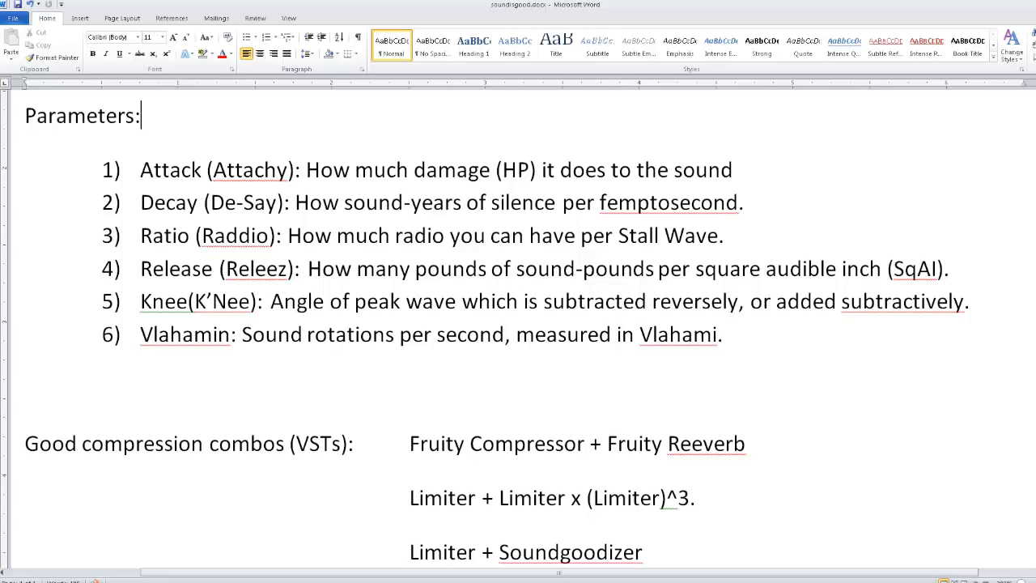
Switch to the Word document and review the list of good compression combos.
scroll(502, 437, down, 2)
scroll(664, 380, up, 2)
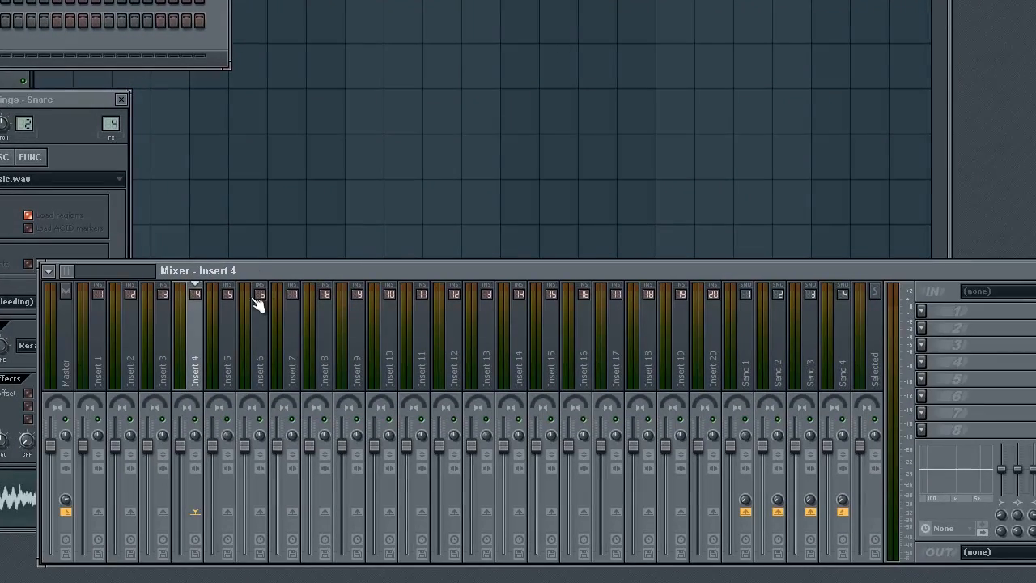
Load a Fruity Limiter into slot 1 of the Master mixer track.
click(103, 336)
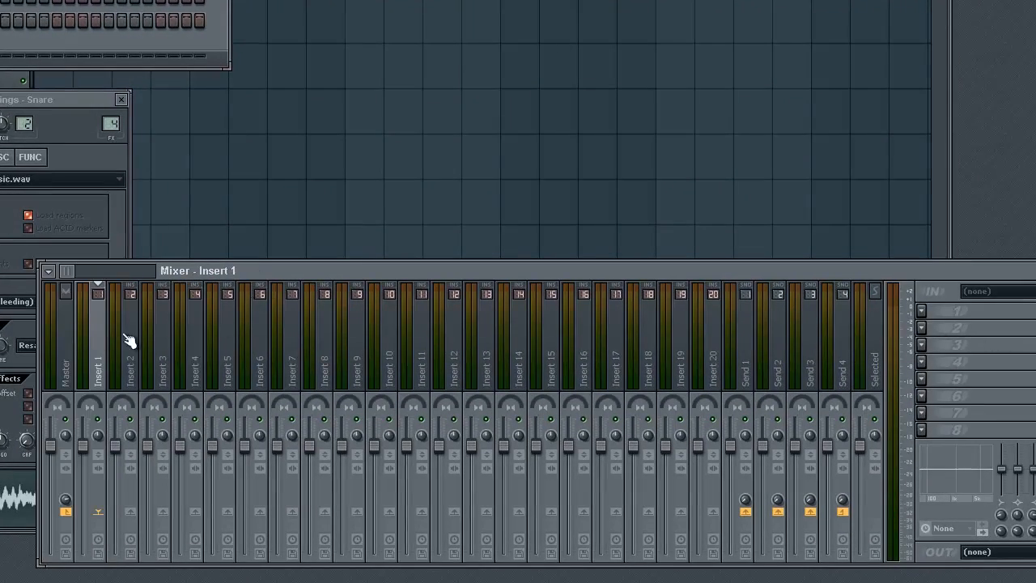
click(66, 336)
click(921, 310)
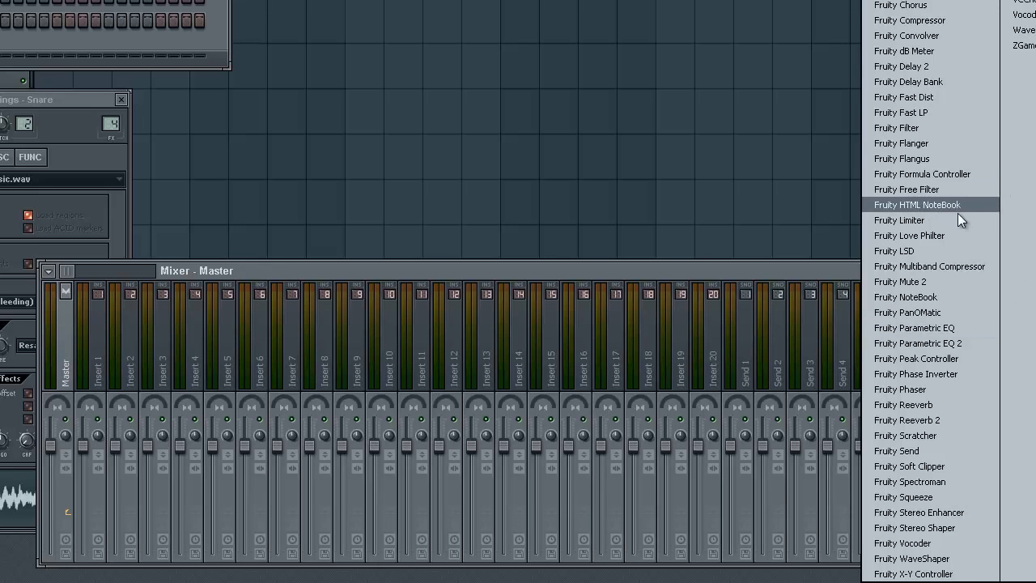
click(953, 219)
Load a Soundgoodizer into each of slots 2 through 5 of the Master track.
click(921, 328)
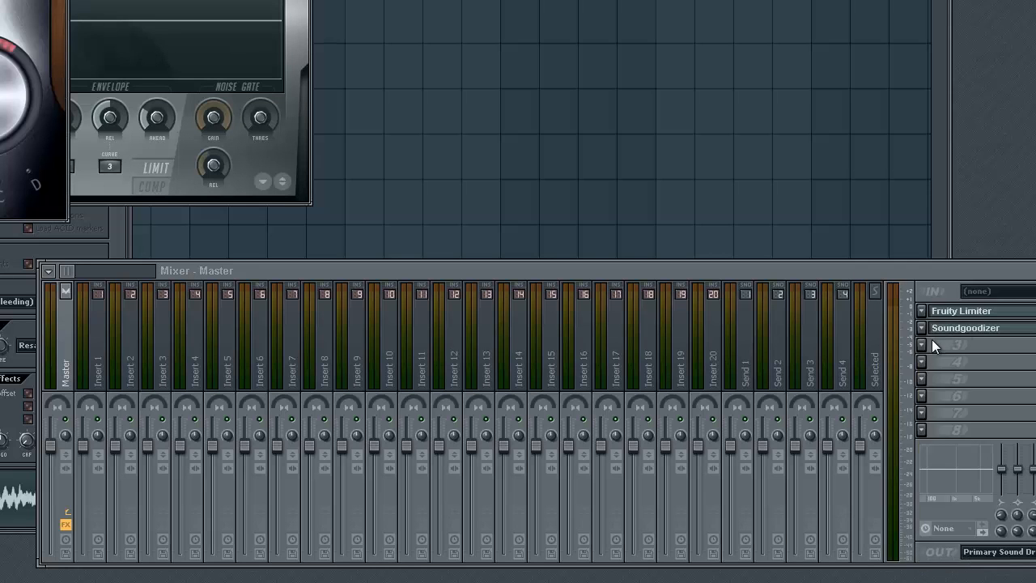
click(922, 345)
click(1028, 5)
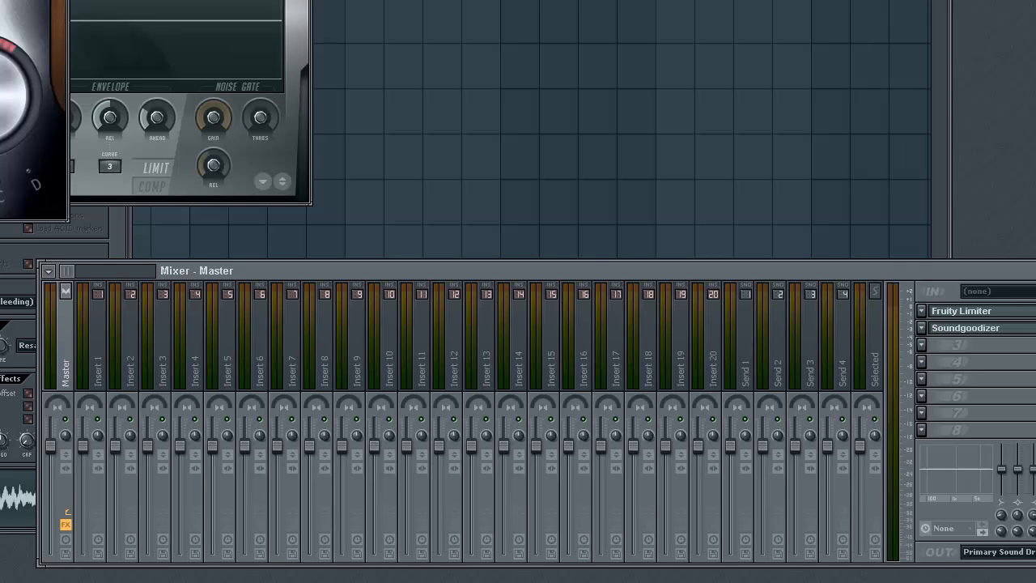
click(933, 361)
click(1028, 2)
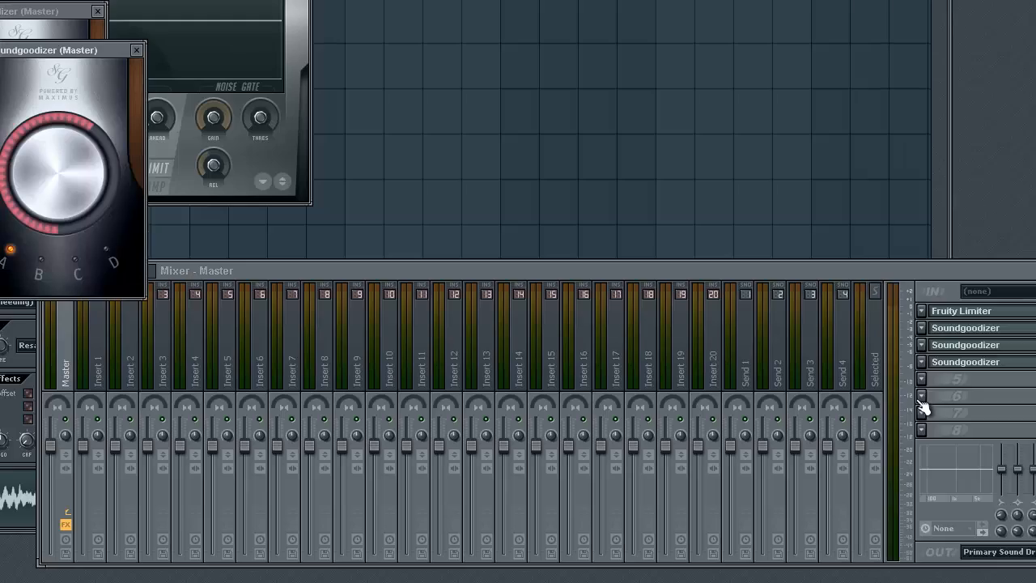
click(923, 379)
click(1028, 2)
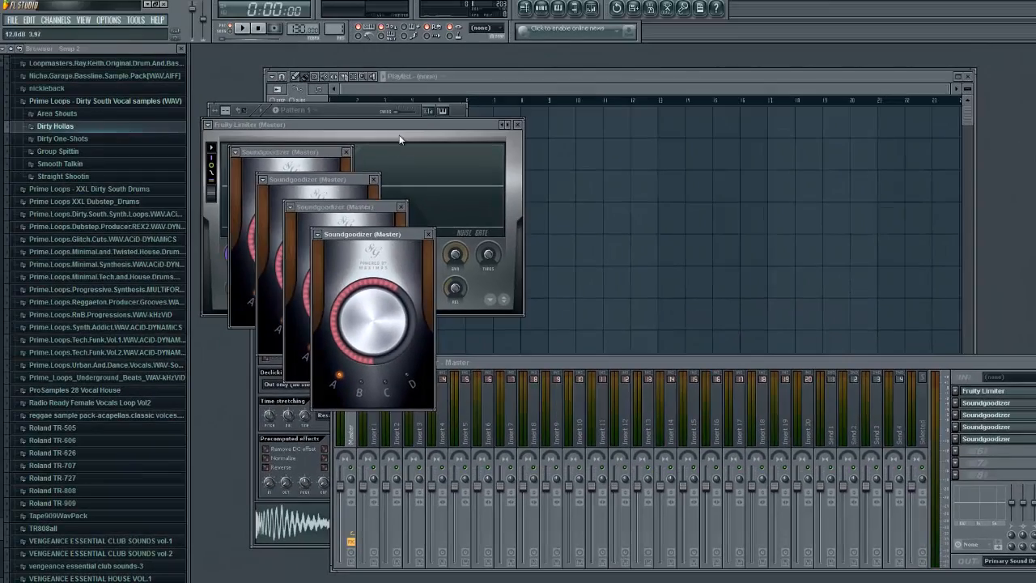
Raise the gain and the ceiling on the Master track's Fruity Limiter.
click(238, 249)
drag(238, 247, 237, 170)
drag(280, 259, 279, 170)
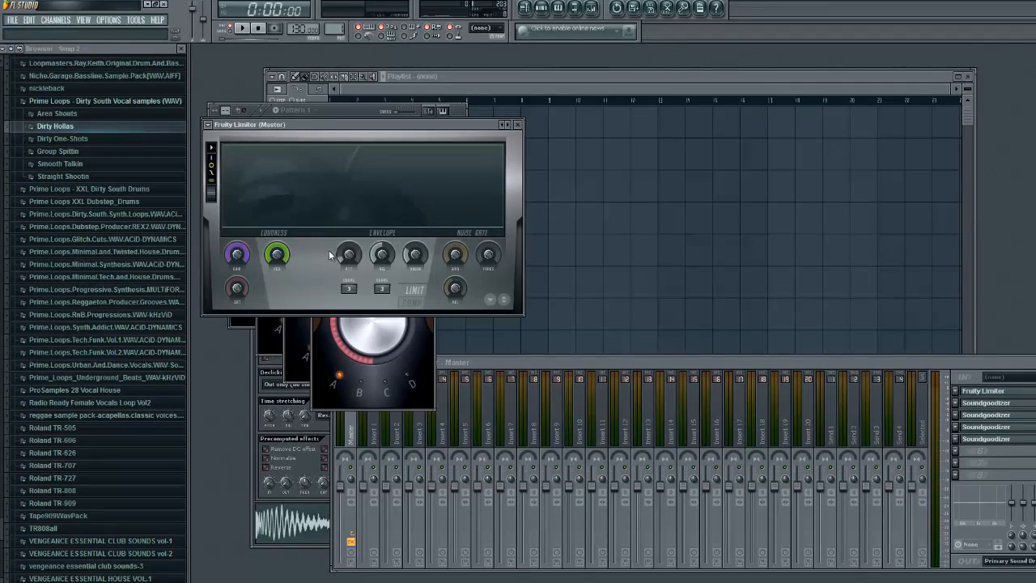
Move the Fruity Limiter window aside and spread the four Soundgoodizer windows out side by side.
drag(307, 127, 595, 91)
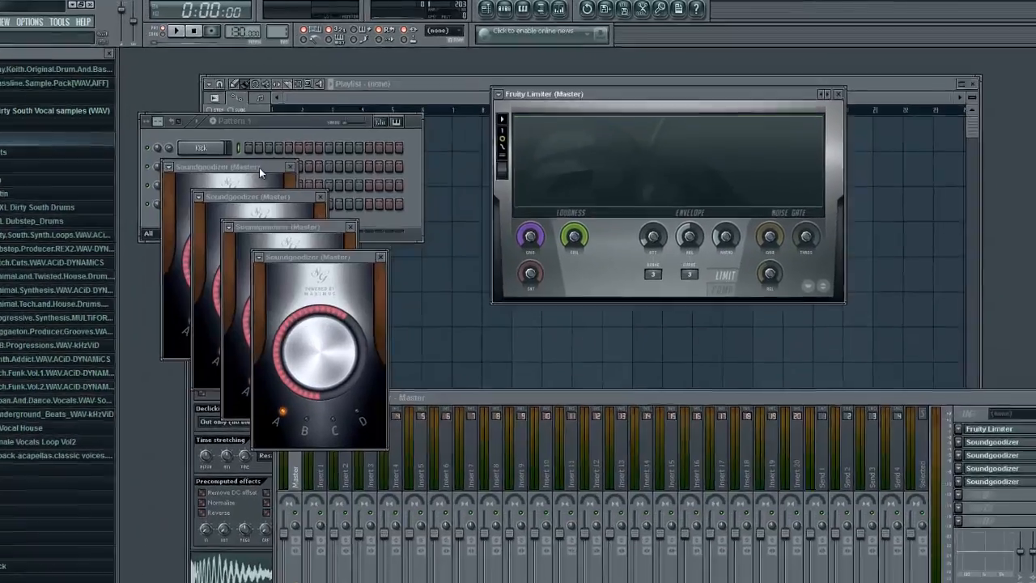
click(323, 152)
drag(306, 152, 275, 140)
drag(125, 252, 216, 185)
click(30, 512)
drag(72, 293, 306, 192)
click(177, 503)
drag(179, 330, 491, 195)
Set the second, third and fourth Soundgoodizers to modes B, C and D respectively.
click(140, 397)
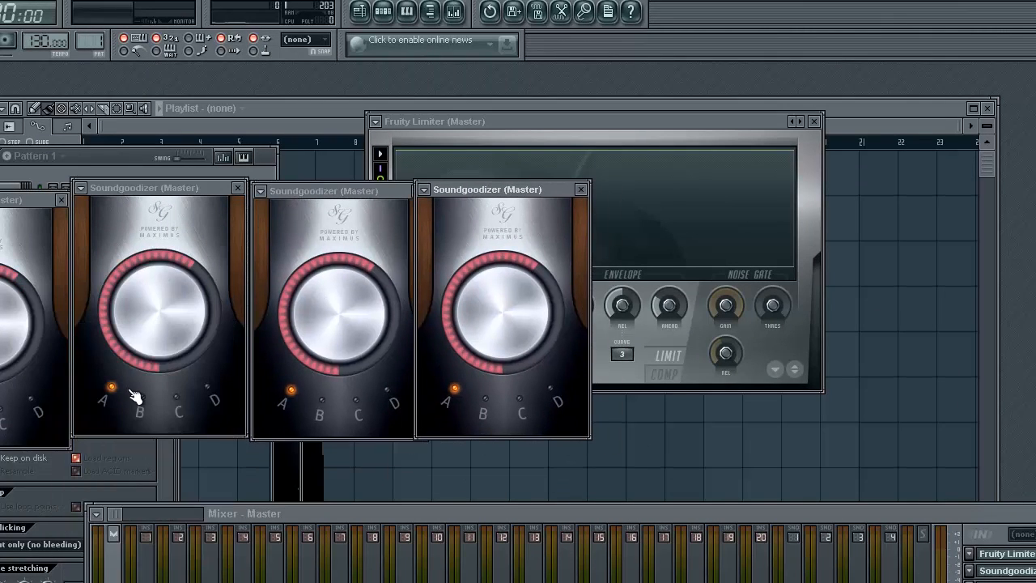
click(357, 403)
click(549, 392)
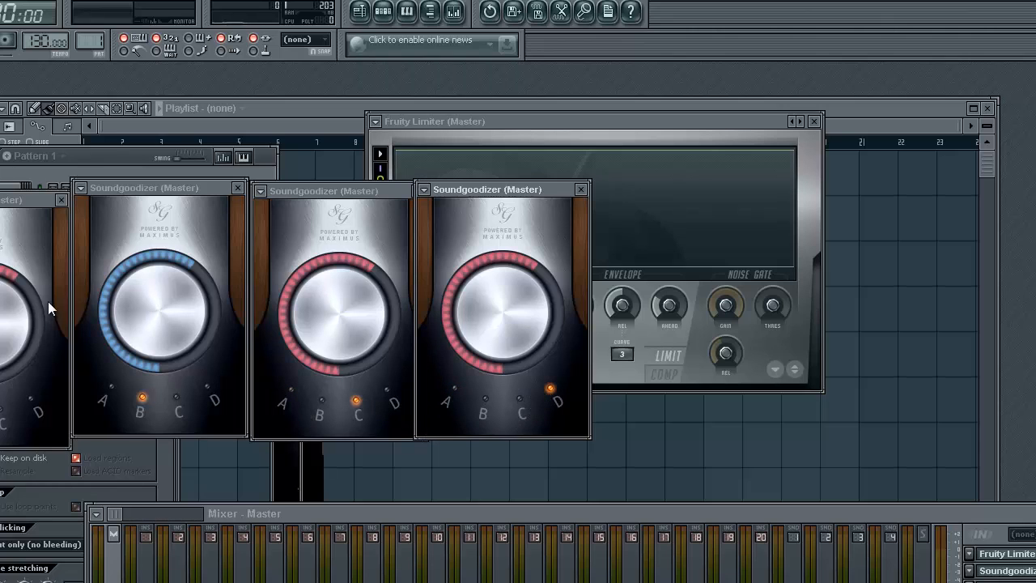
Turn the amount knob on all four Soundgoodizers up to maximum.
drag(18, 308, 28, 154)
drag(187, 306, 200, 150)
drag(361, 301, 378, 146)
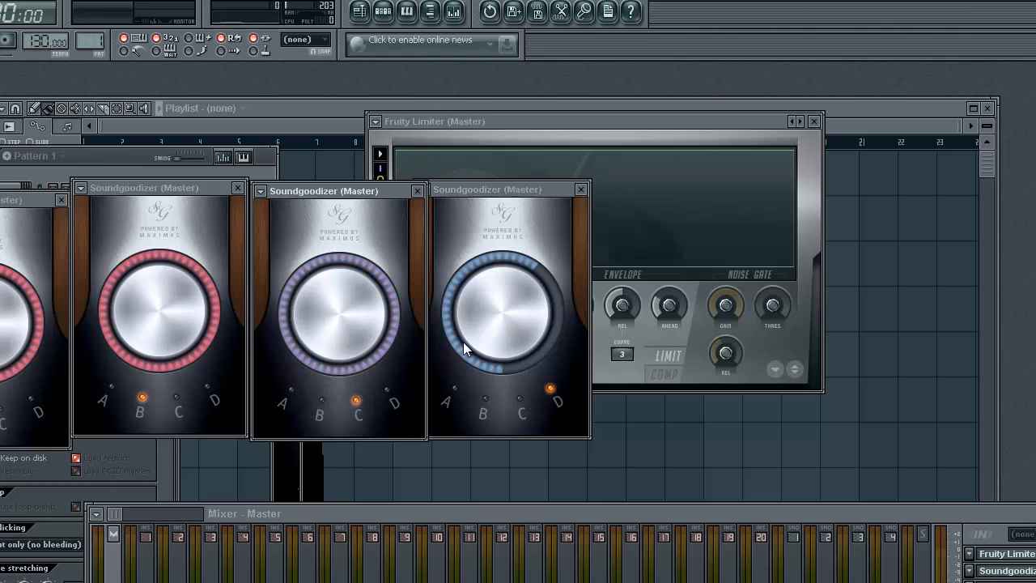
drag(463, 342, 472, 189)
Add an FL Slayer channel and set its mode to Solo fixed.
click(115, 153)
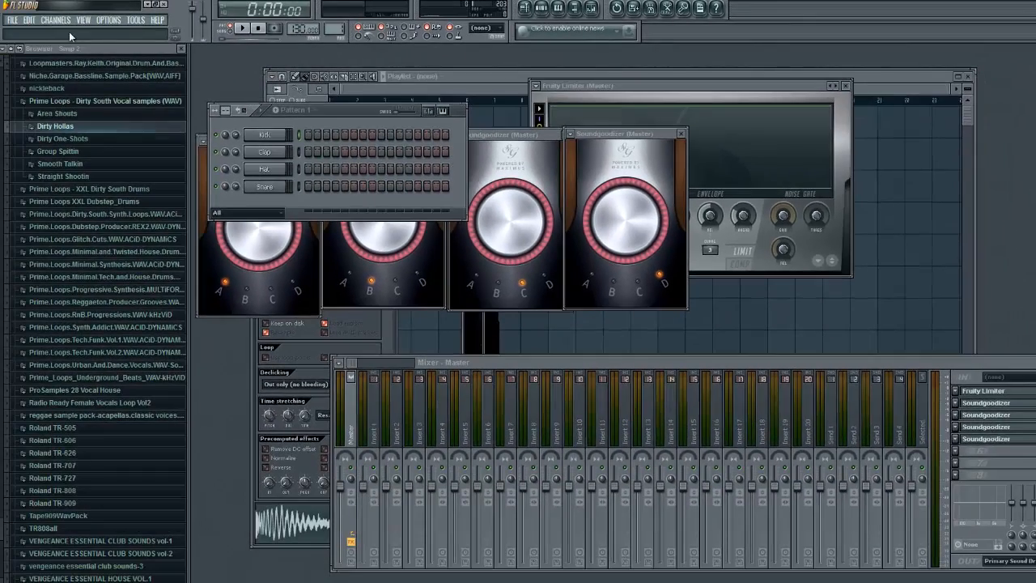
click(55, 20)
mouse_move(61, 31)
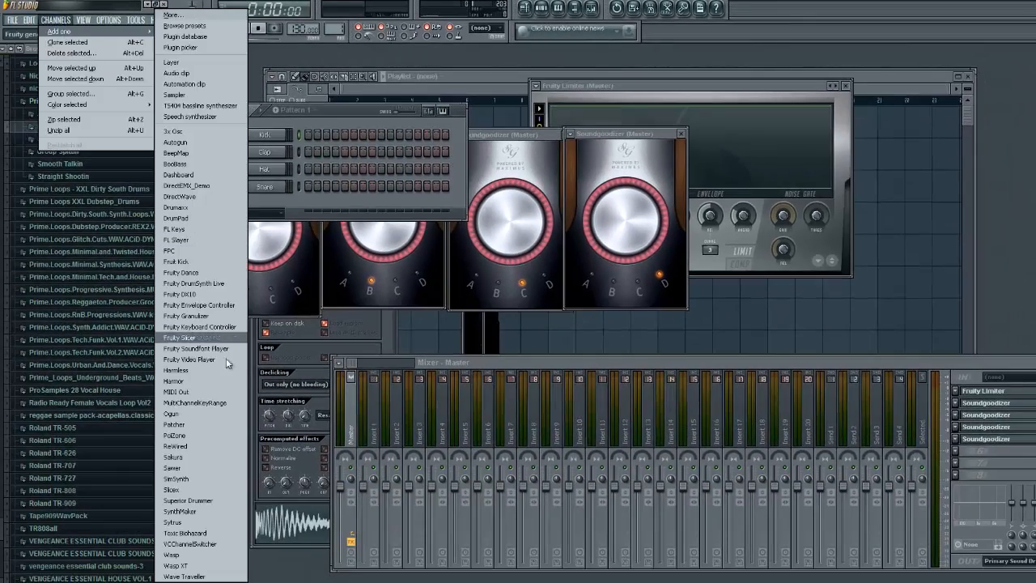
click(221, 242)
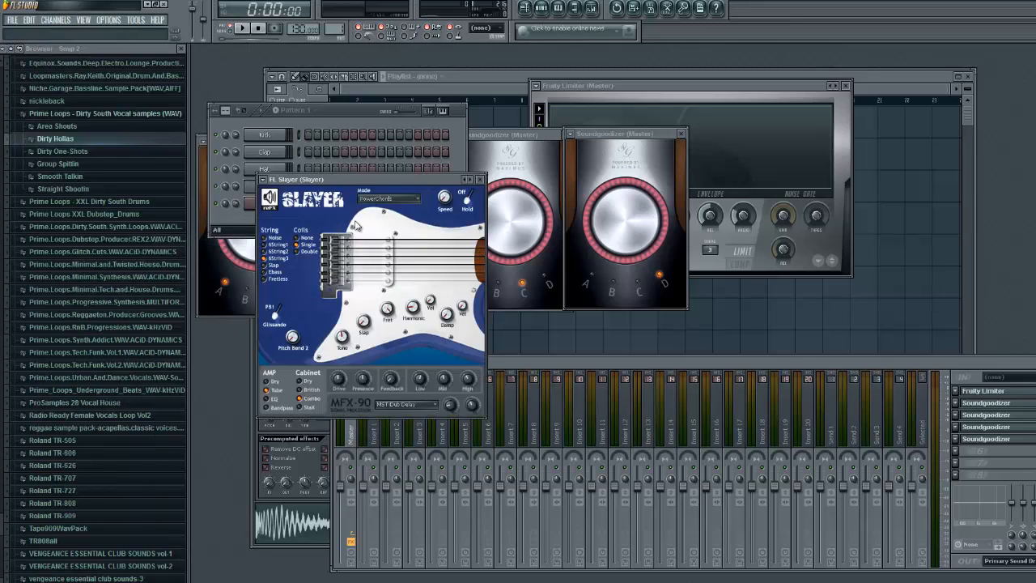
click(400, 197)
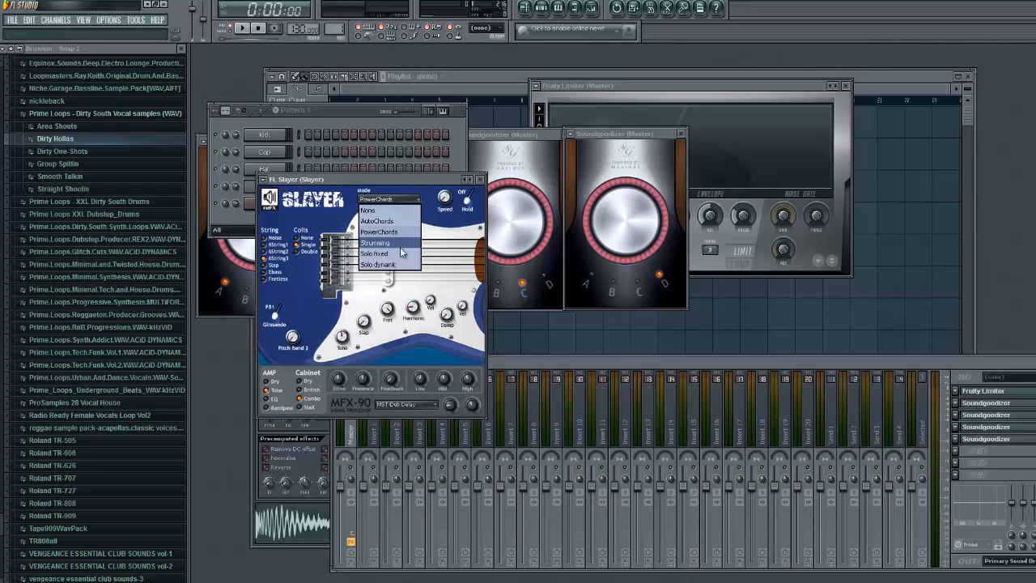
click(400, 252)
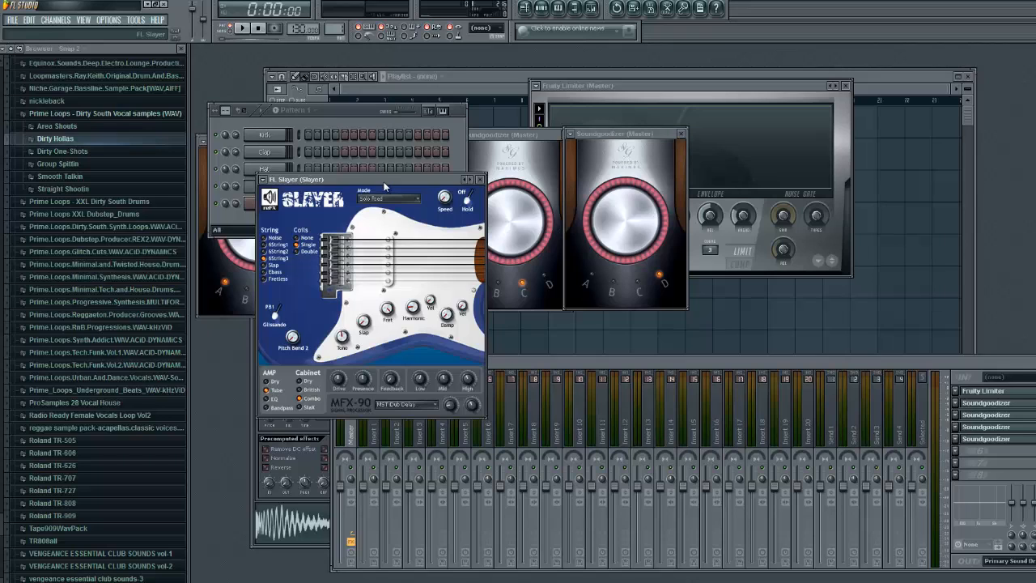
Play repeated low and high FL Slayer notes through the Master track's Fruity Limiter and Soundgoodizer chain.
key(r)
key(r)
key(r)
key(r)
key(r)
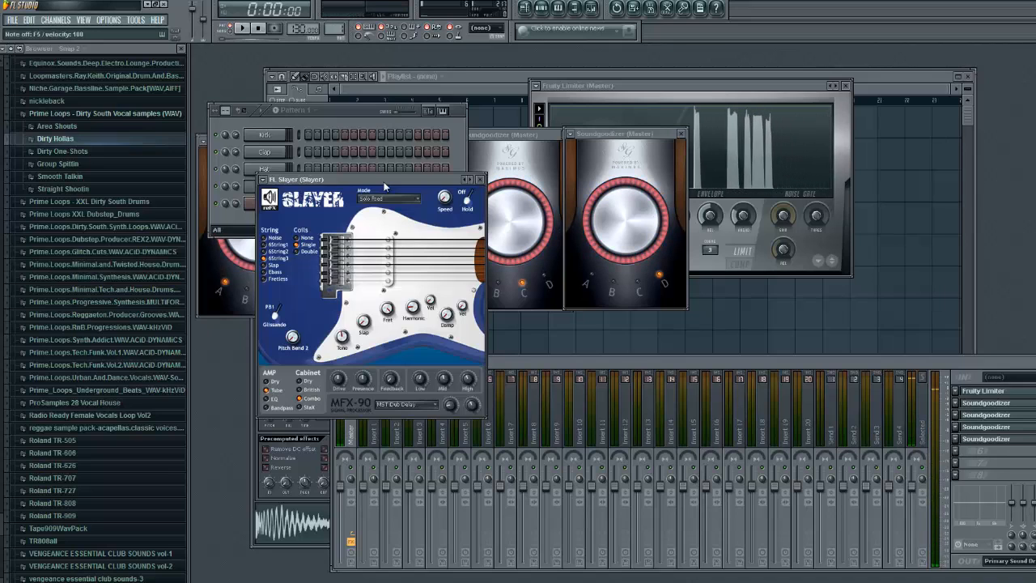
key(bracketright)
key(bracketright)
key(bracketright)
key(bracketright)
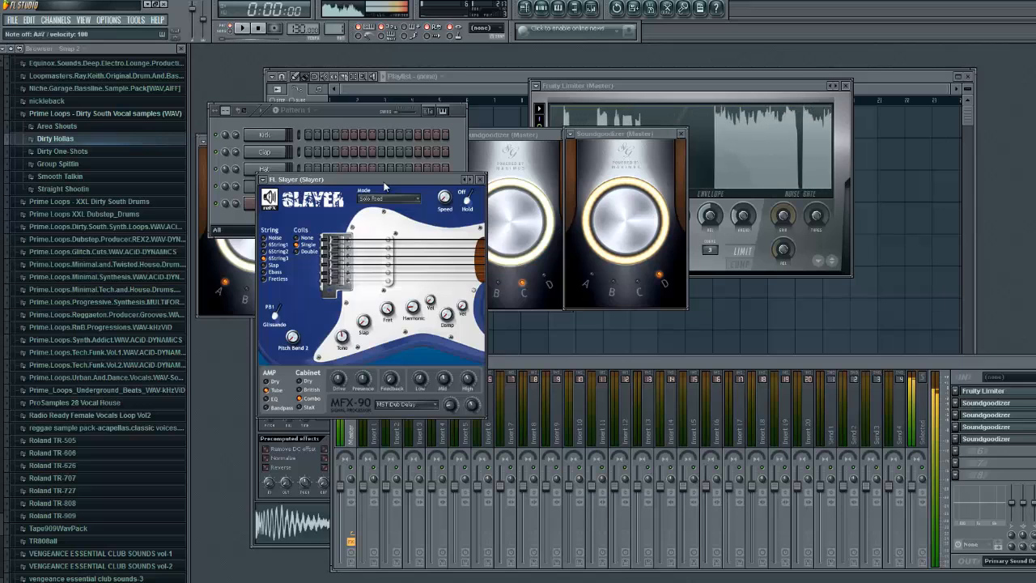
Audition the Master track's Fruity Limiter and Soundgoodizer chain by playing repeated FL Slayer notes at several pitches, ending on held notes.
key(t)
key(t)
key(t)
key(t)
key(t)
key(t)
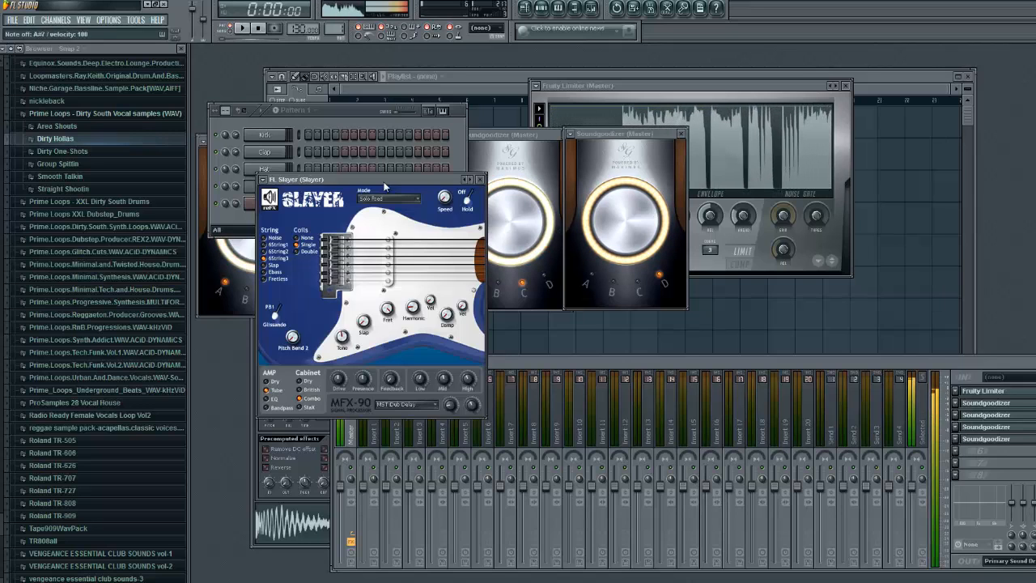
drag(389, 265, 498, 289)
key(r)
key(r)
key(r)
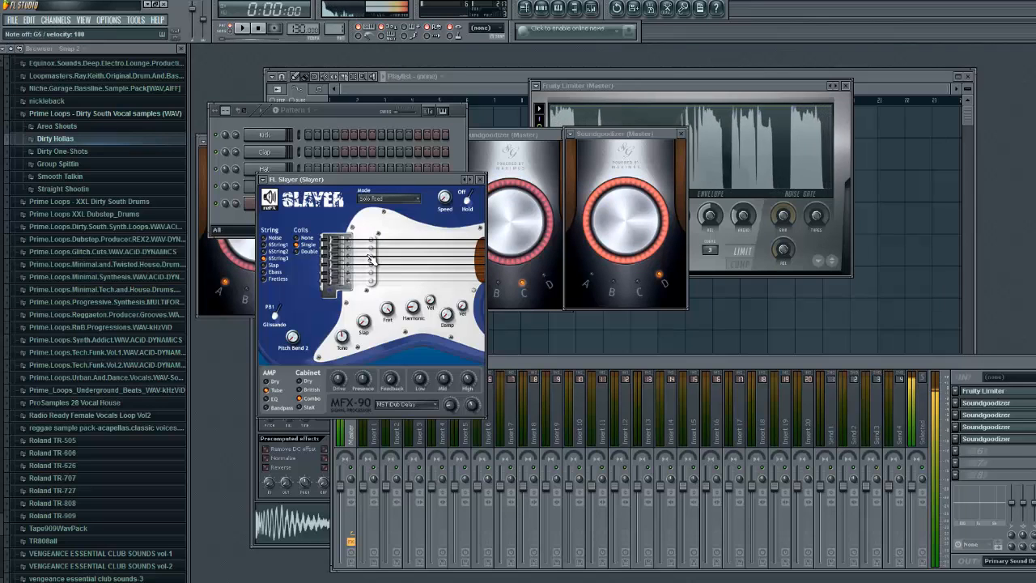
key(r)
key(r)
key(r)
key(d)
key(d)
key(d)
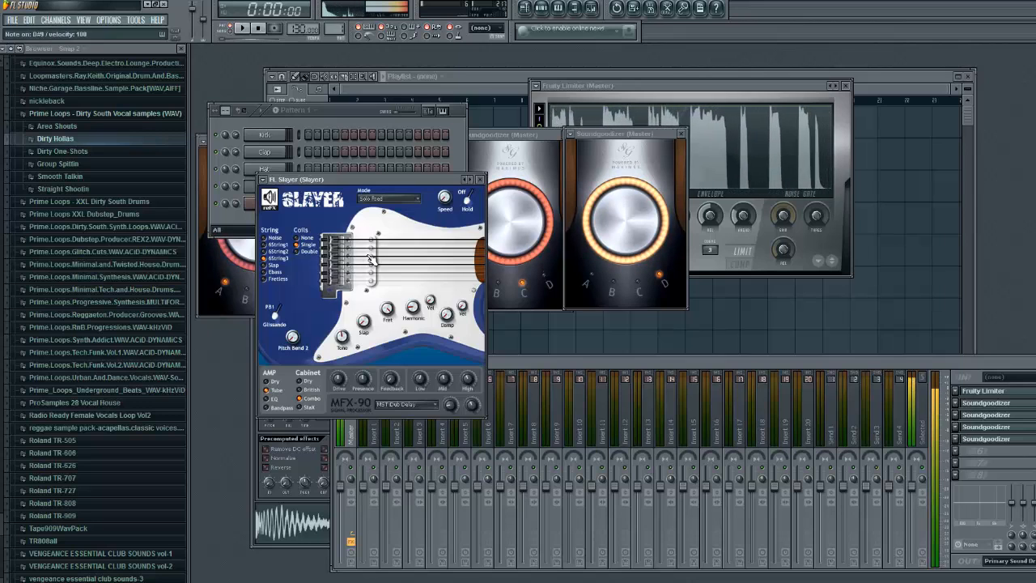
key(d)
key(d)
key(d)
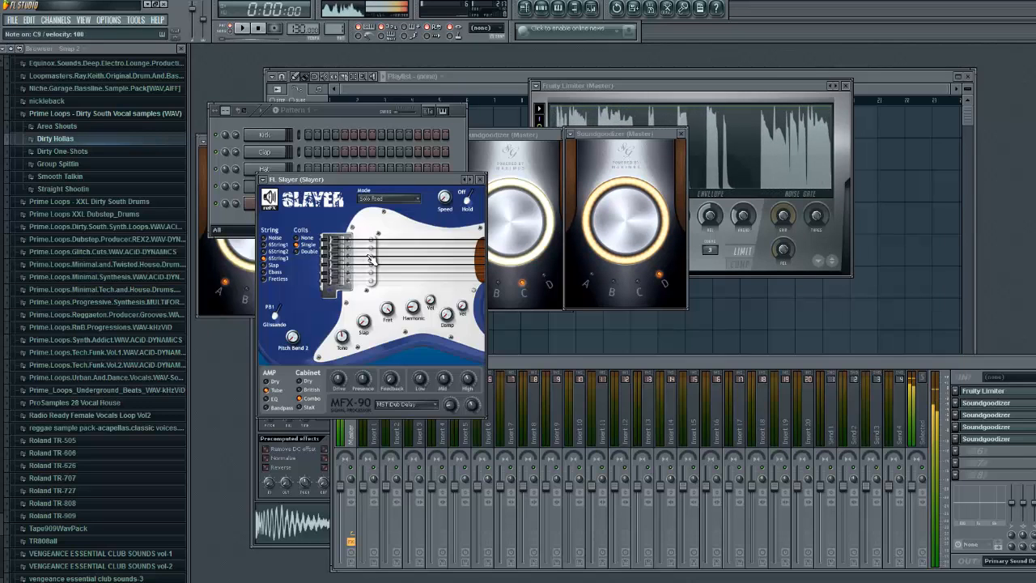
key(d)
key(d)
key(d)
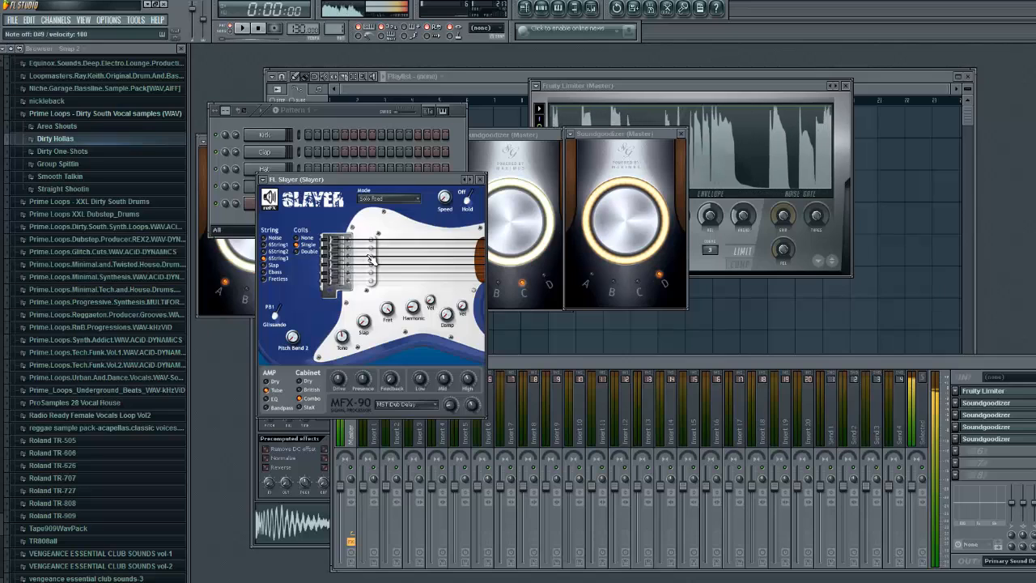
key(q)
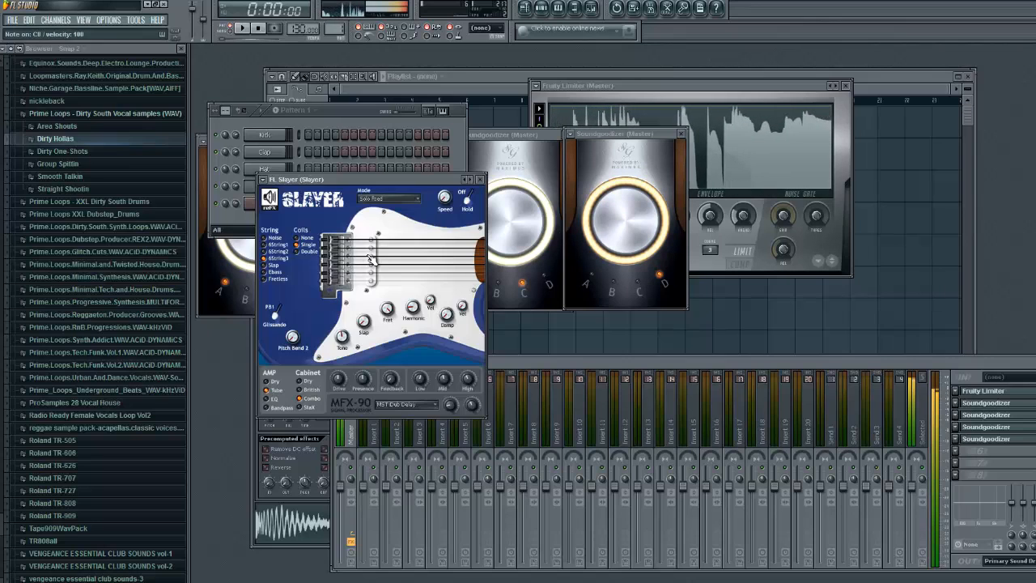
key(b)
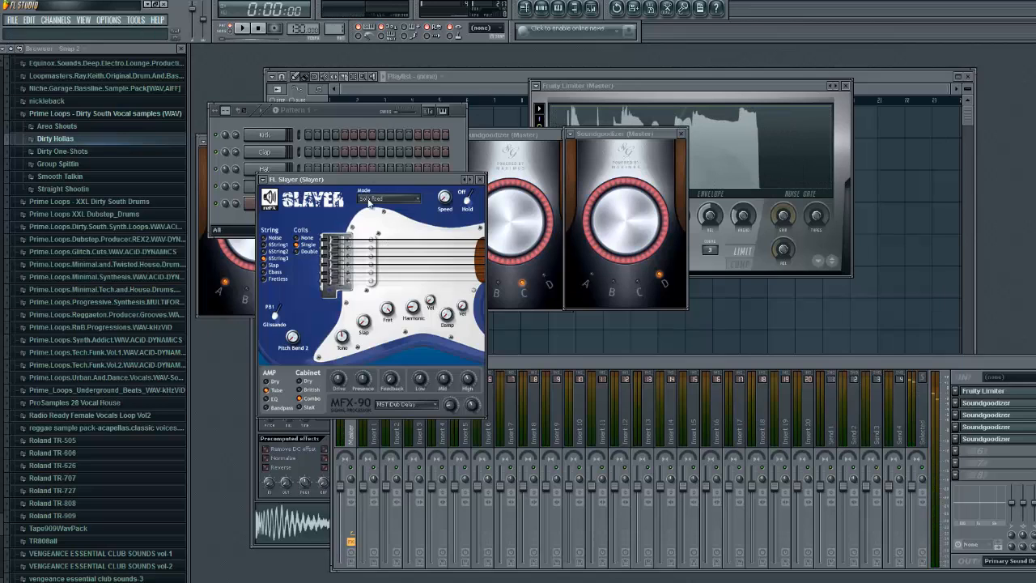
click(351, 106)
right_click(278, 210)
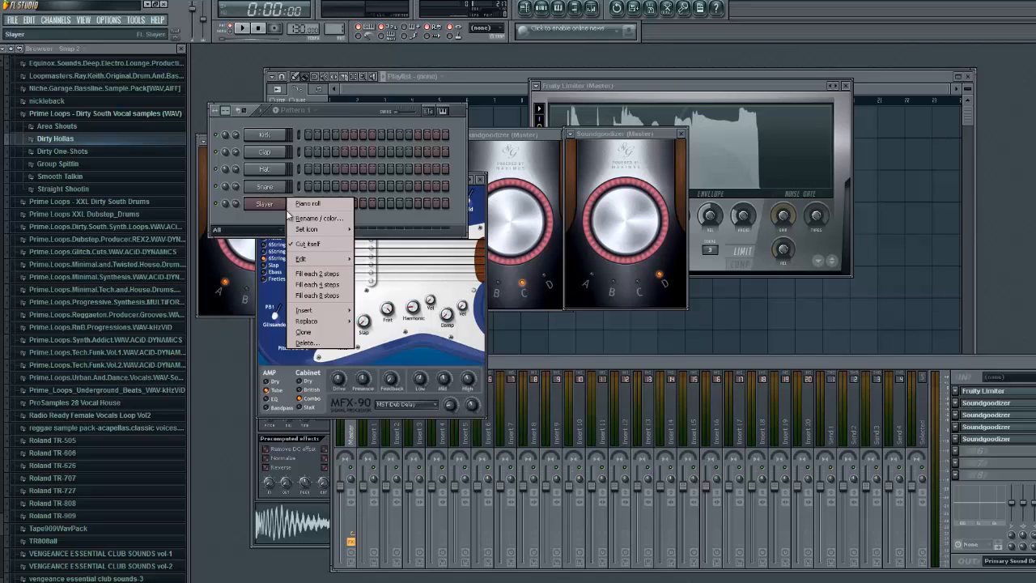
mouse_move(335, 322)
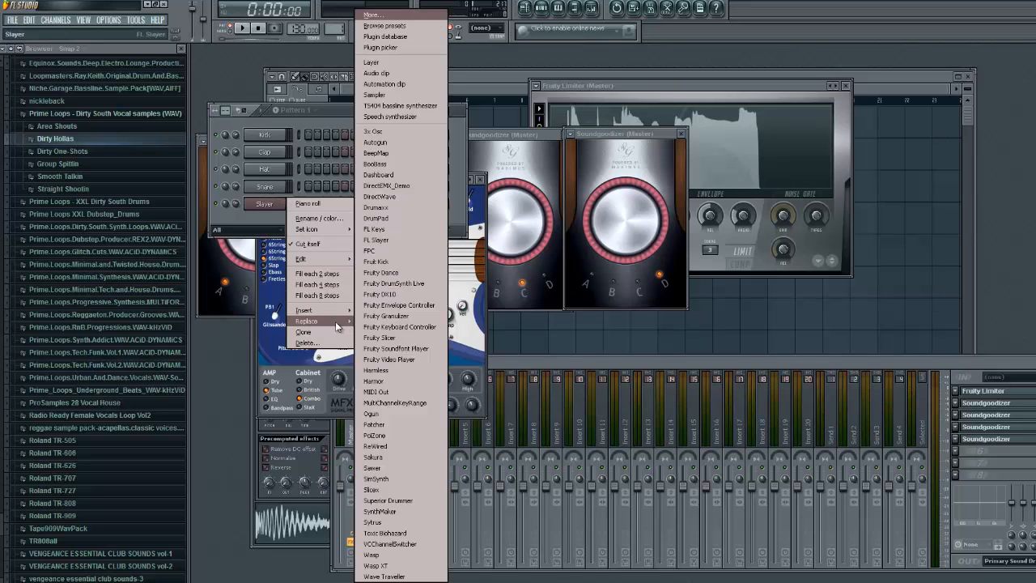
click(327, 117)
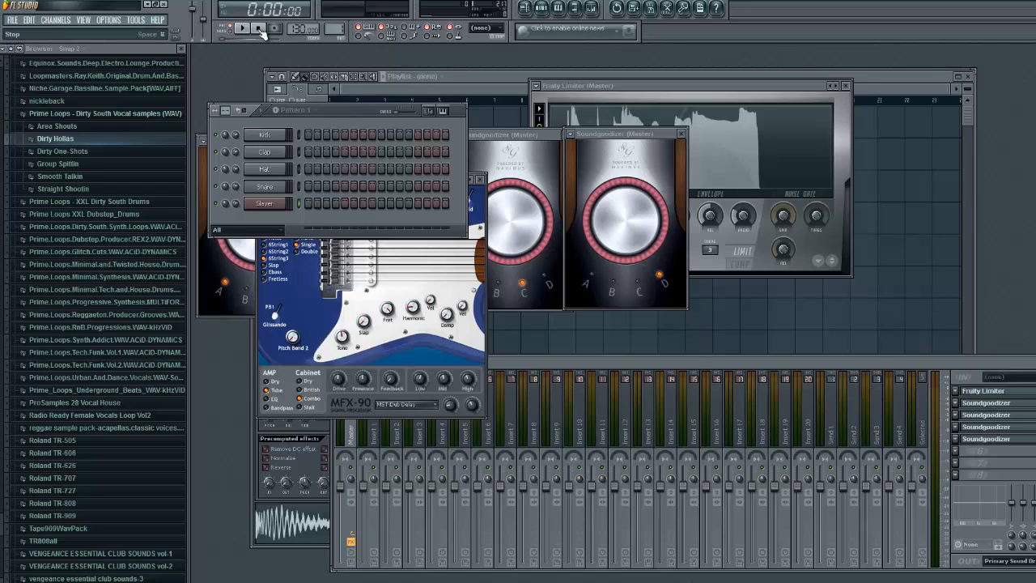
Start a new project in place of the current compression demo.
click(658, 364)
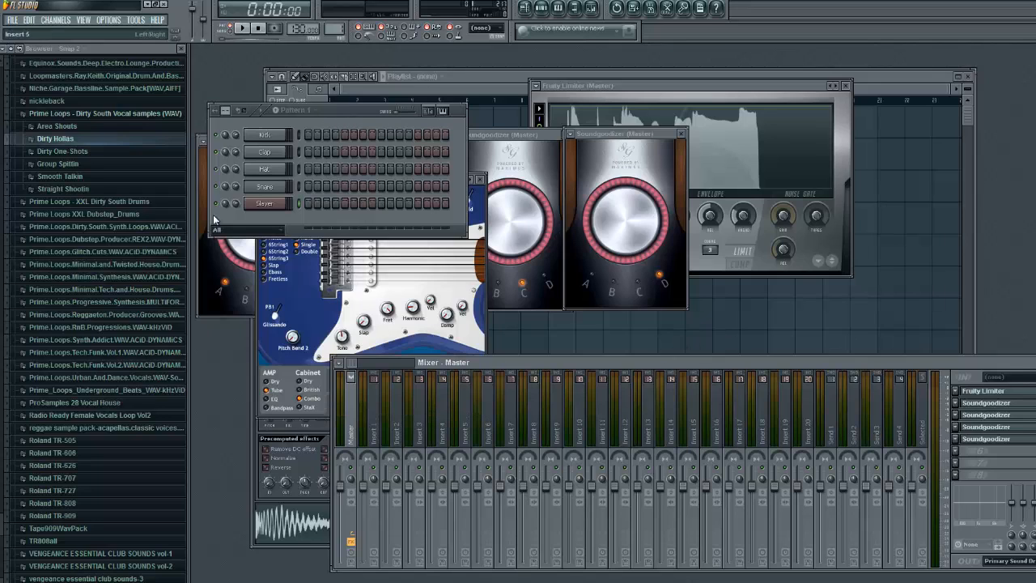
click(12, 19)
click(24, 32)
click(556, 345)
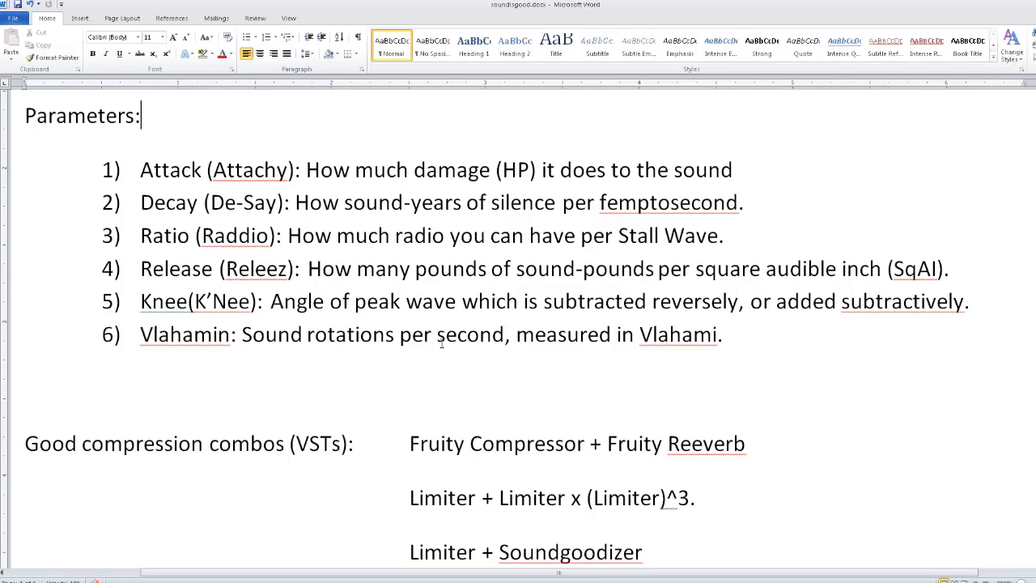
Review the good compression combos and when-to-use-compression sections of soundisgood.docx in Word.
scroll(458, 306, up, 3)
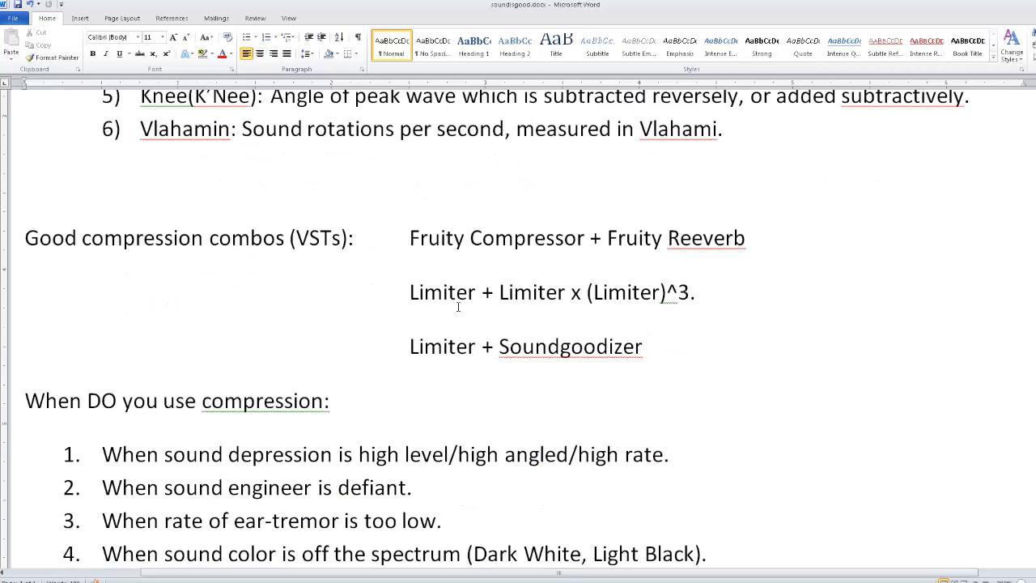
scroll(457, 294, down, 1)
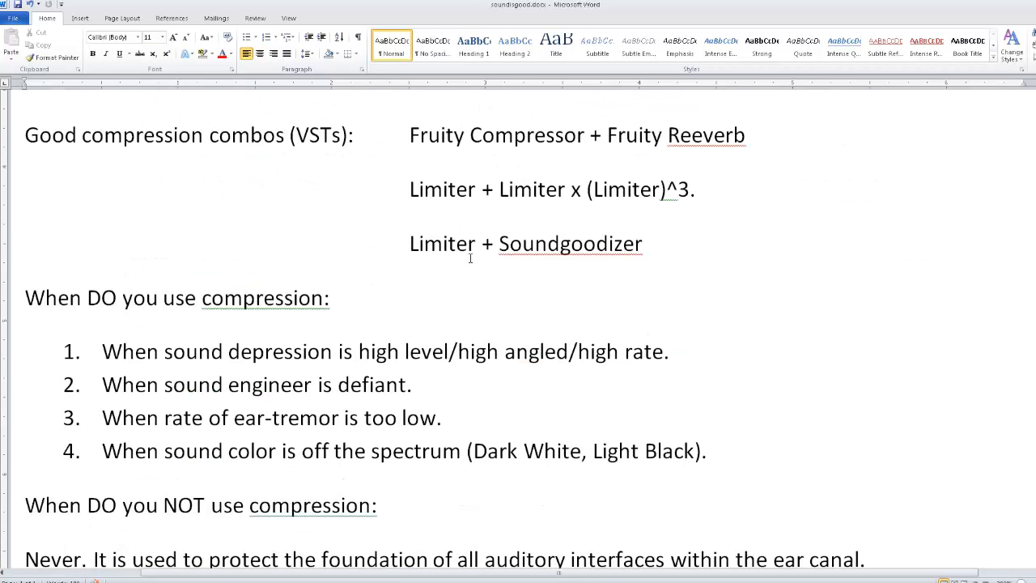
scroll(470, 258, up, 1)
scroll(518, 328, down, 1)
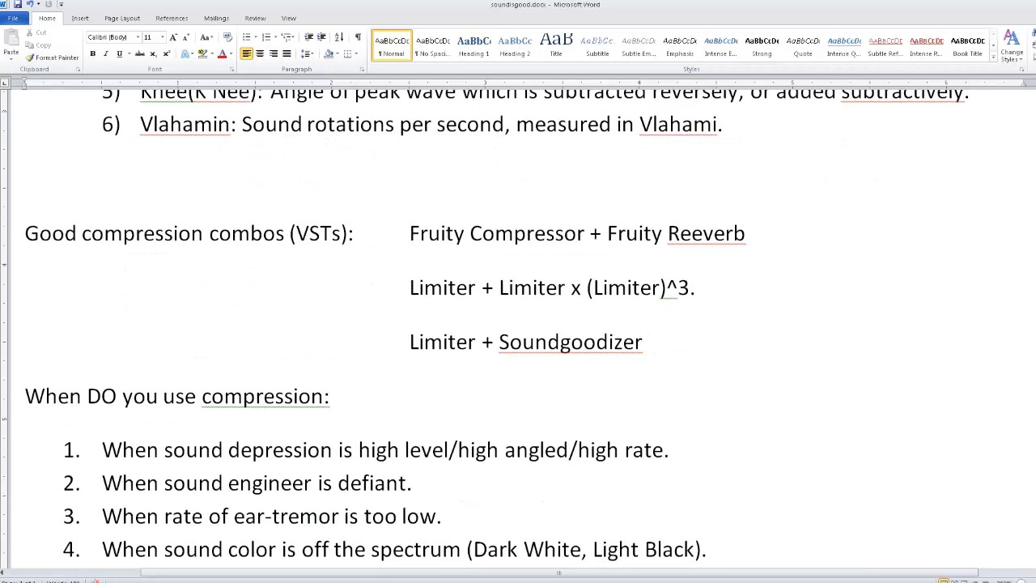
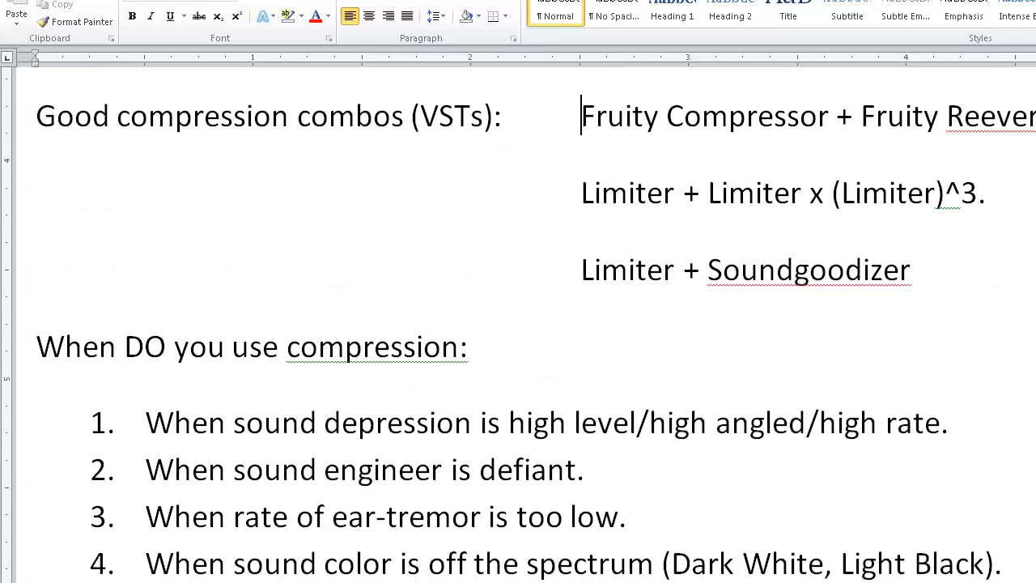
key(Page_Up)
scroll(526, 324, up, 3)
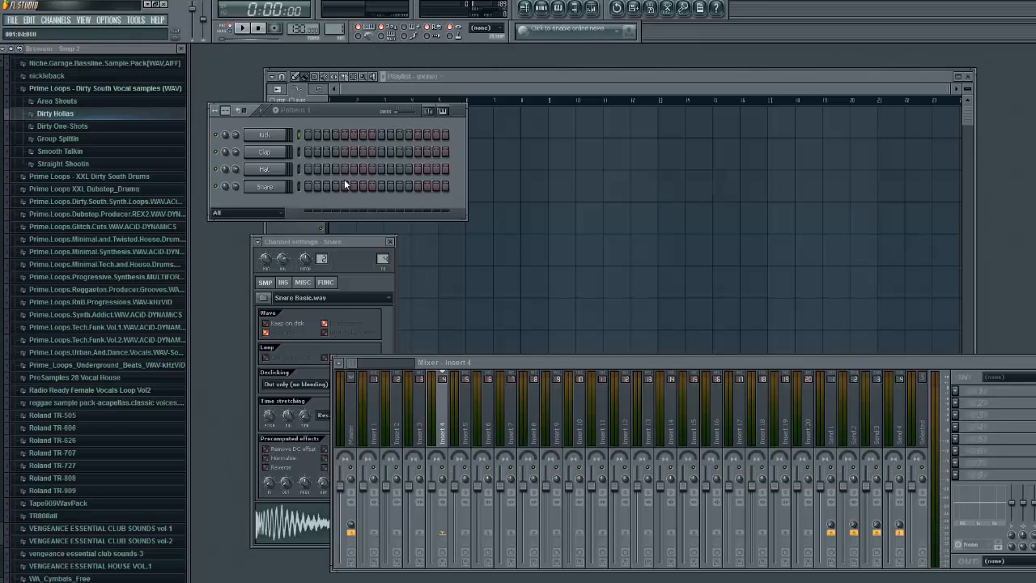
In FL Studio, load Dubstepkick1_PL from the XXL Kicks folder of Prime Loops XXL Dubstep_Drums onto the Kick channel.
key(F10)
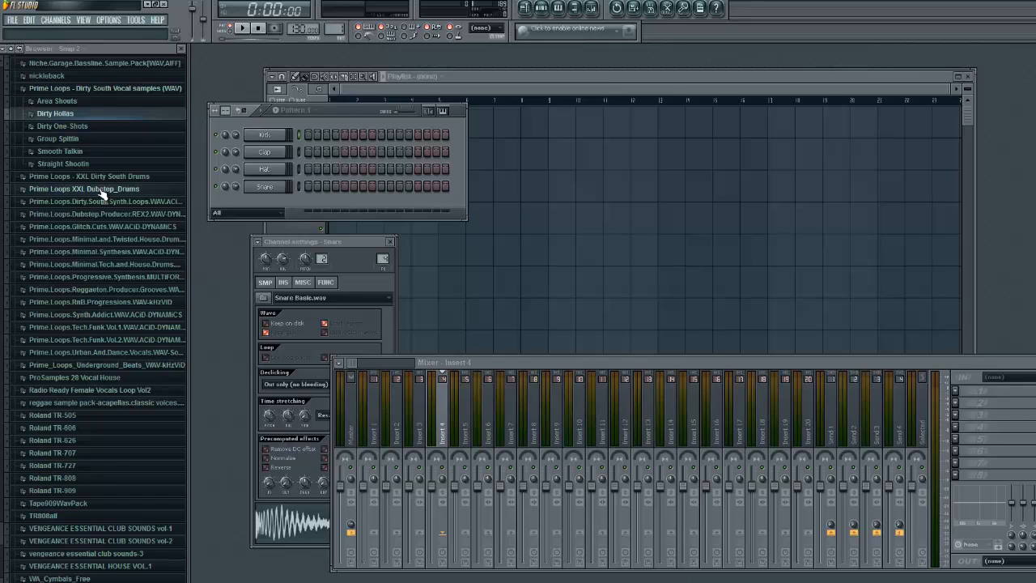
click(98, 190)
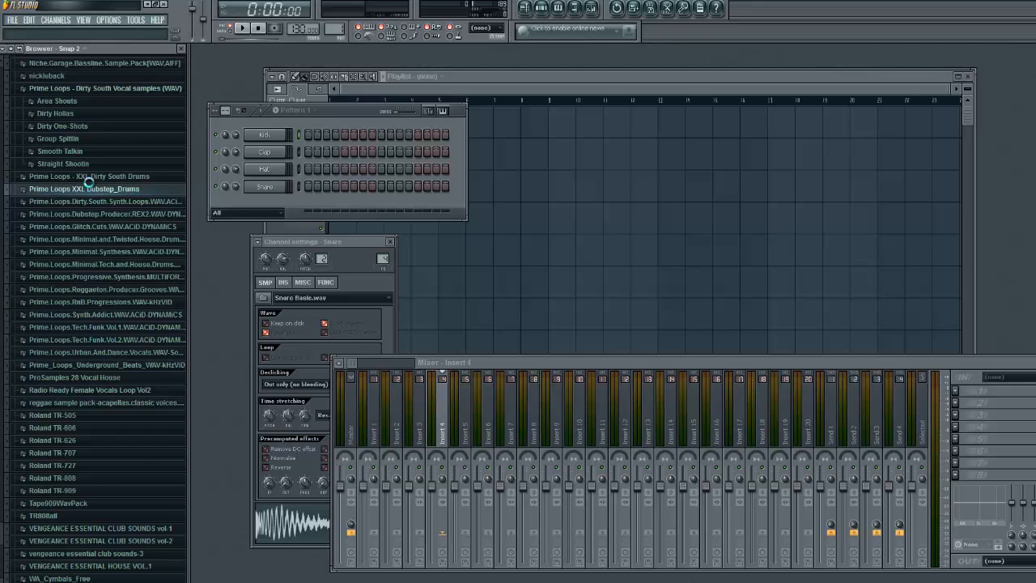
click(85, 285)
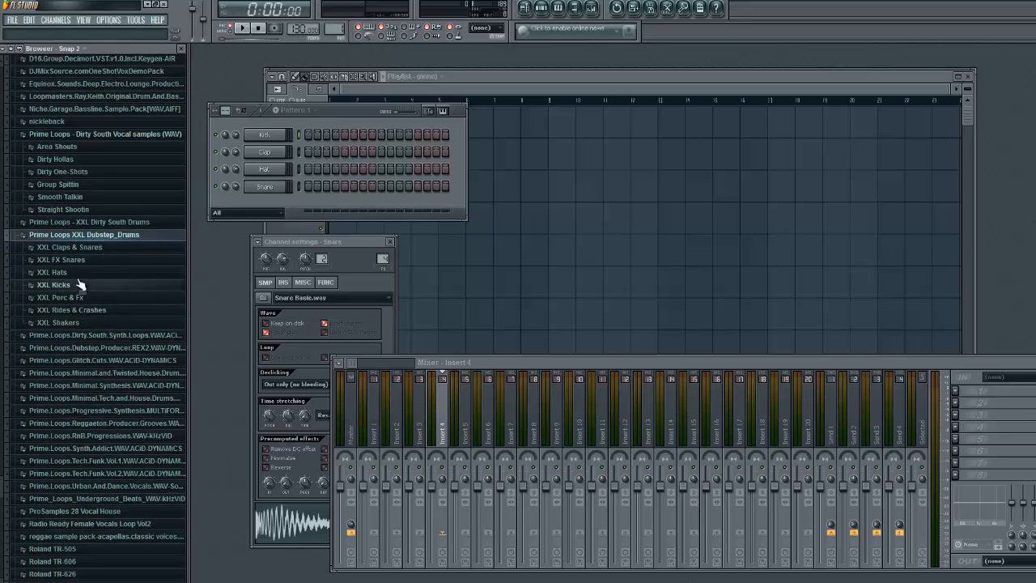
click(69, 321)
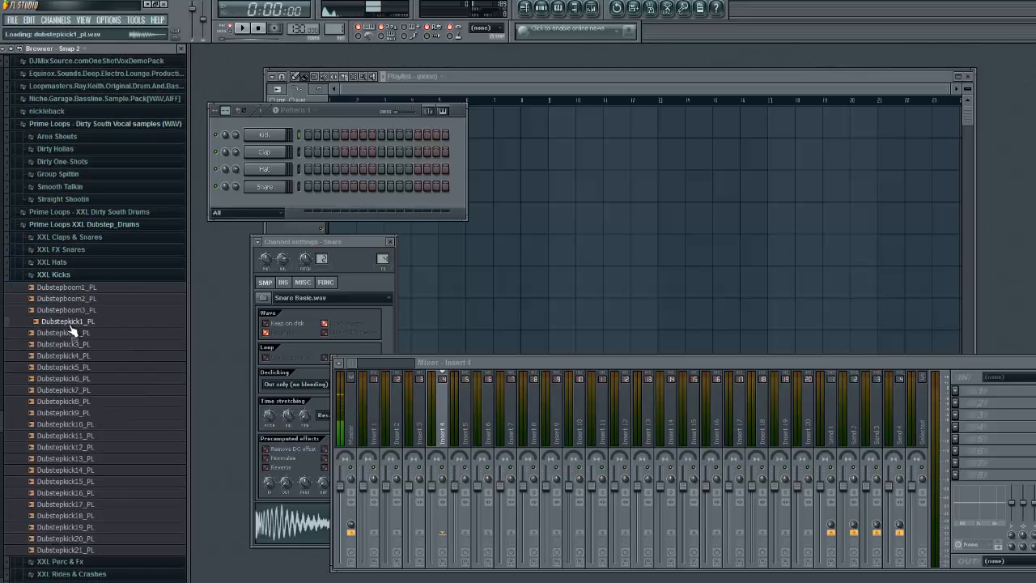
drag(68, 329, 267, 134)
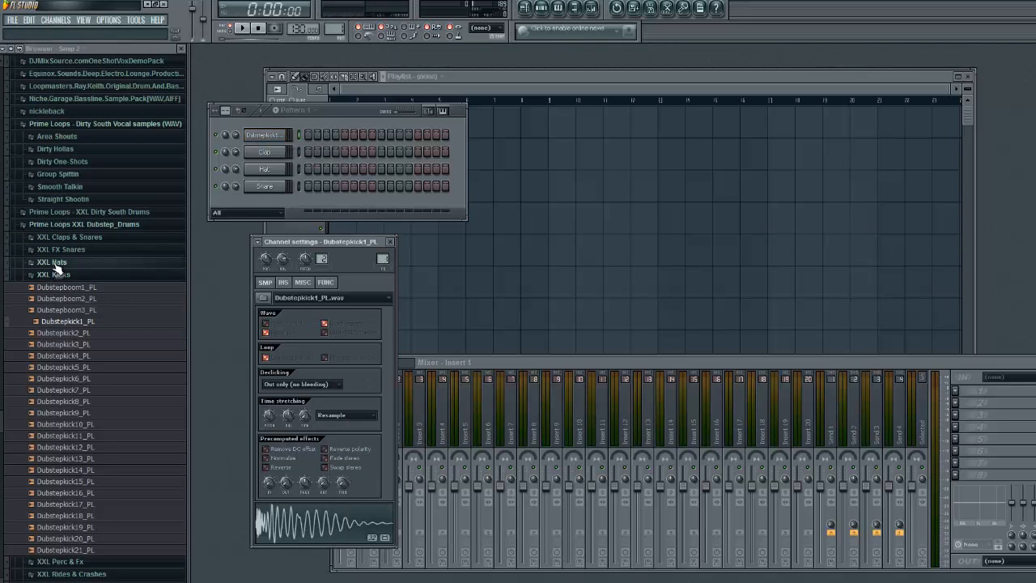
Preview closed hats in the XXL Hats folder and load Dubstepclosedhat6_PL onto the Hat channel.
click(51, 262)
click(73, 309)
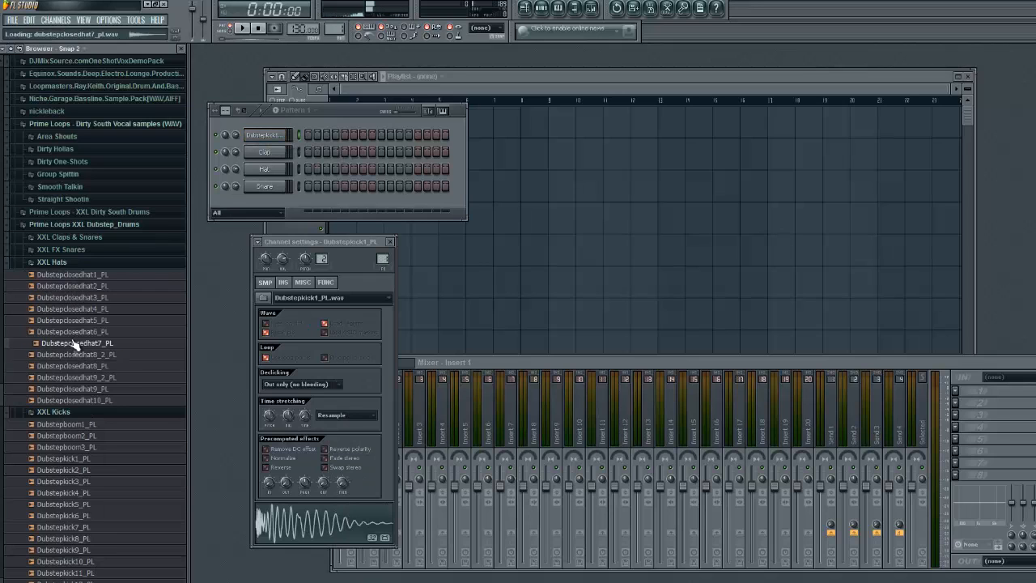
click(81, 332)
drag(241, 209, 264, 168)
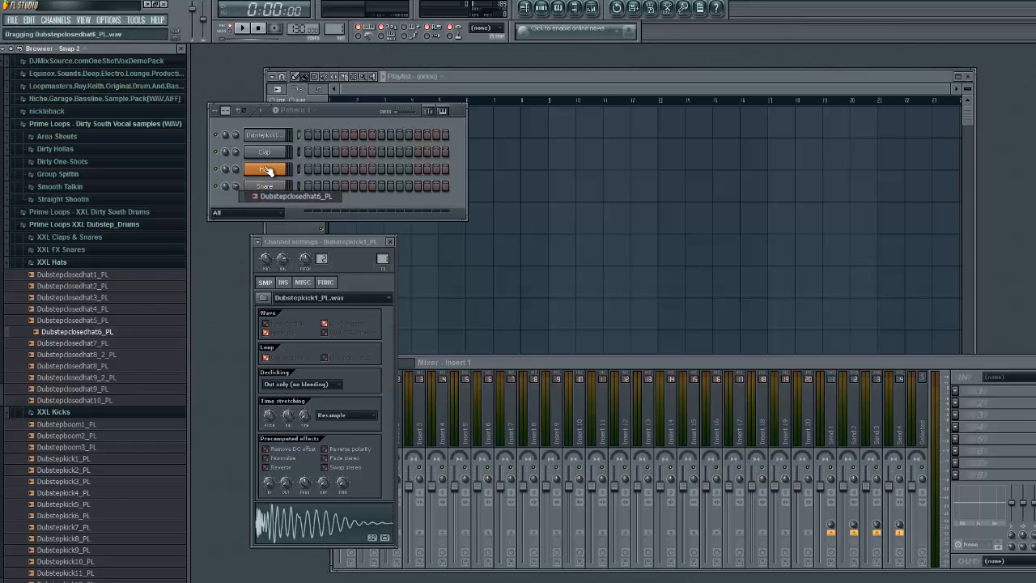
Load Crashsnare1_PL from the XXL FX Snares folder onto the Snare channel.
click(71, 260)
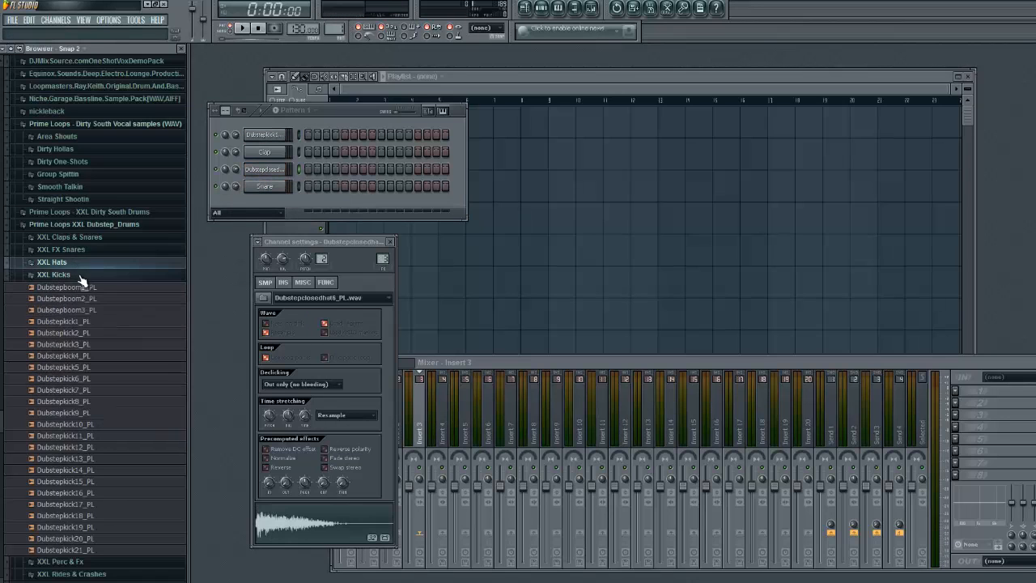
click(74, 275)
click(64, 250)
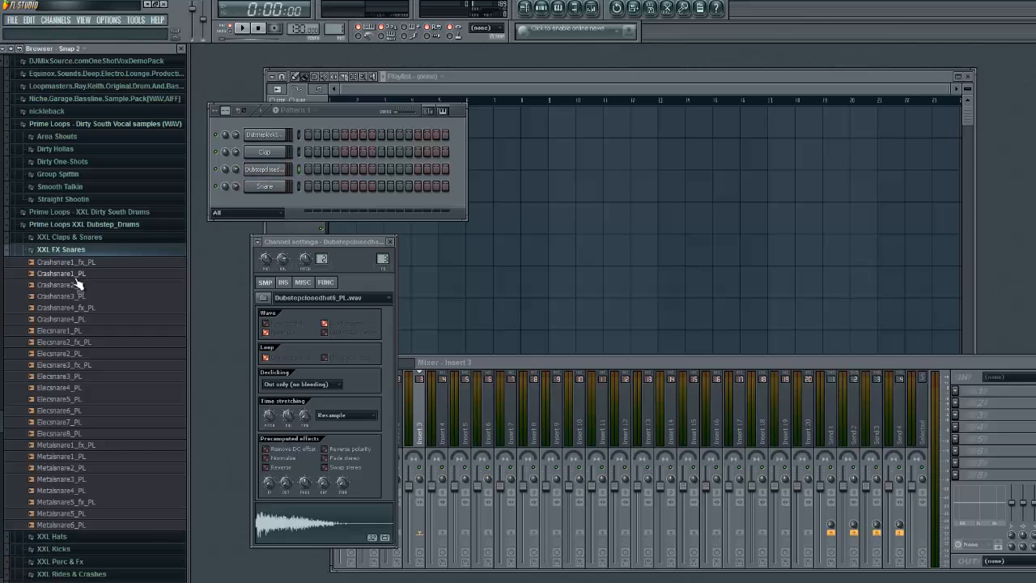
click(67, 273)
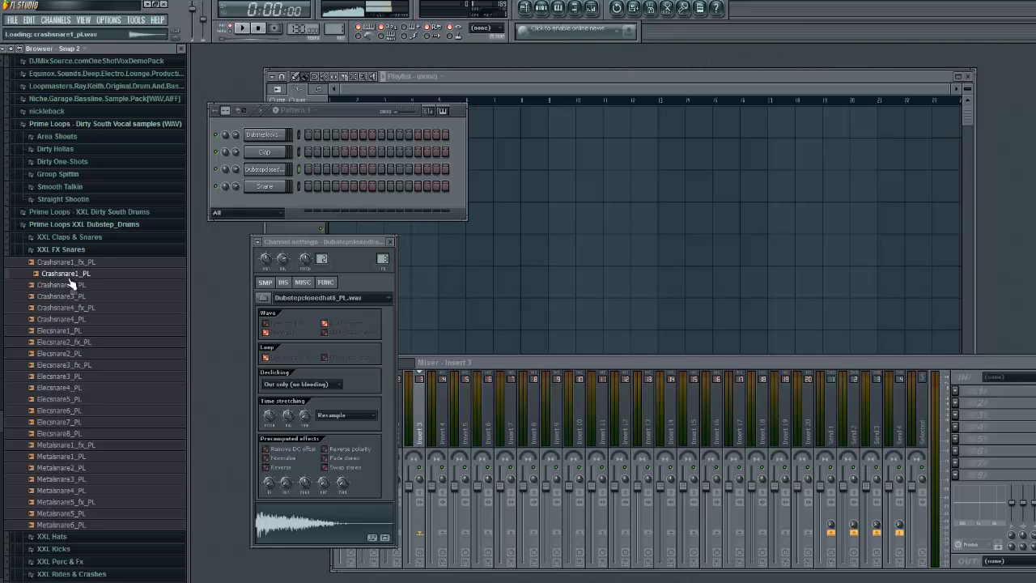
drag(66, 275, 264, 186)
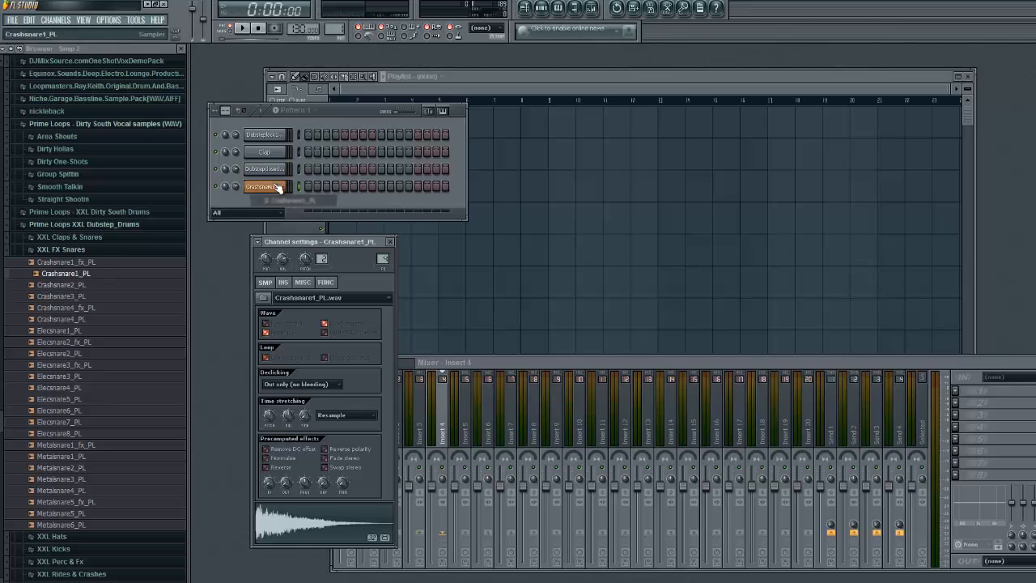
Program Pattern 1 with kicks on steps 1, 3, 7, 8, 11, hats on 4, 13, 14 and snares on 5, 9, 10, 15, and play it.
click(308, 135)
click(327, 135)
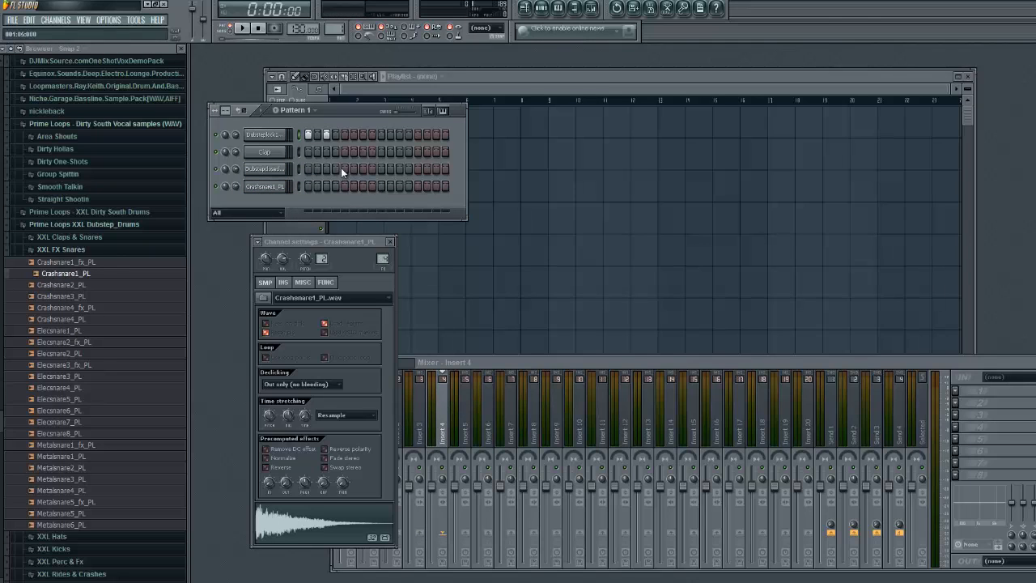
click(363, 135)
click(372, 135)
click(417, 169)
click(426, 169)
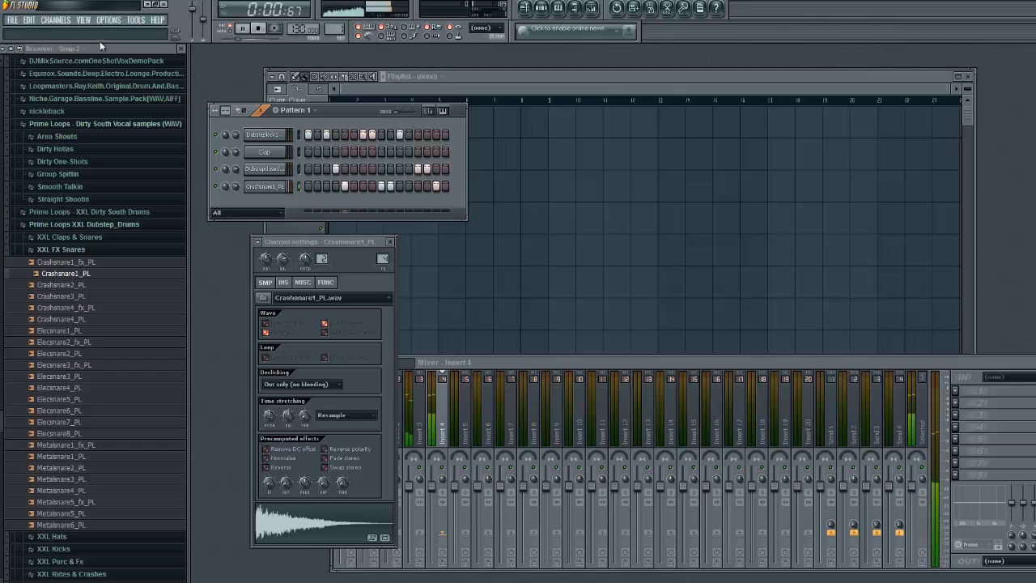
Add the Chunky_GetYourHandsUp vocal from the Straight Shootin folder as a new channel and place it on steps 1 and 9.
click(49, 224)
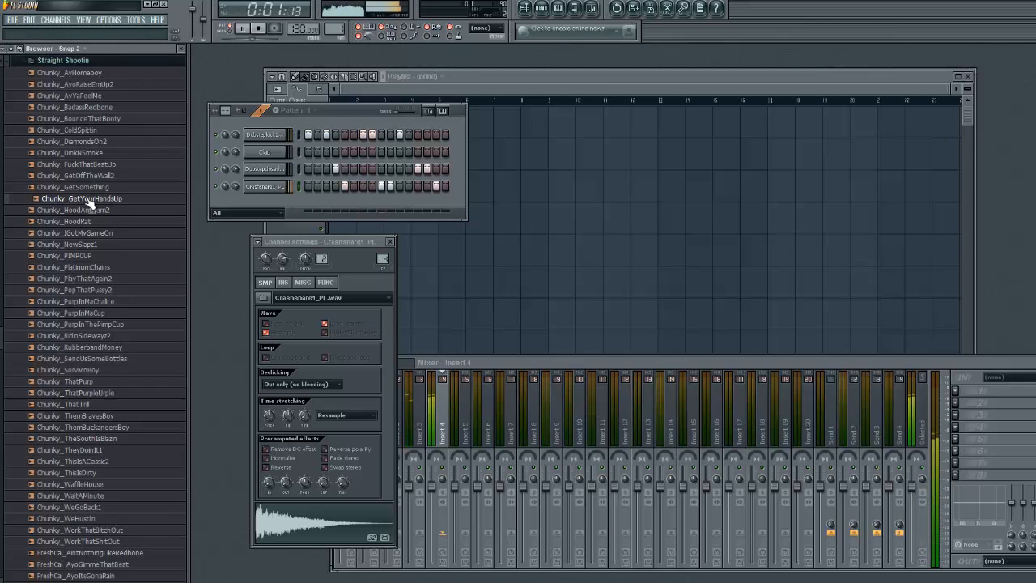
drag(91, 204, 308, 202)
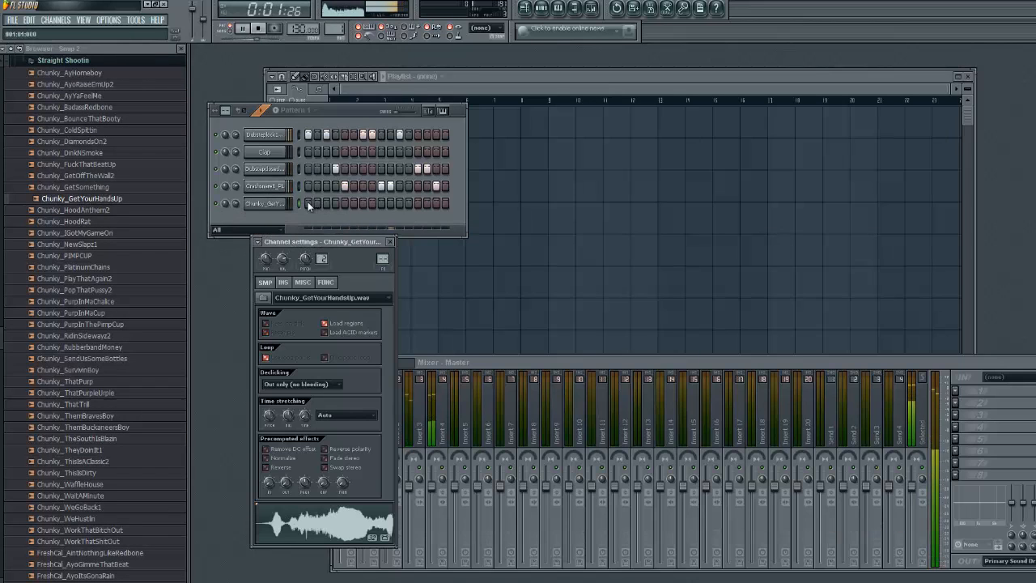
click(307, 203)
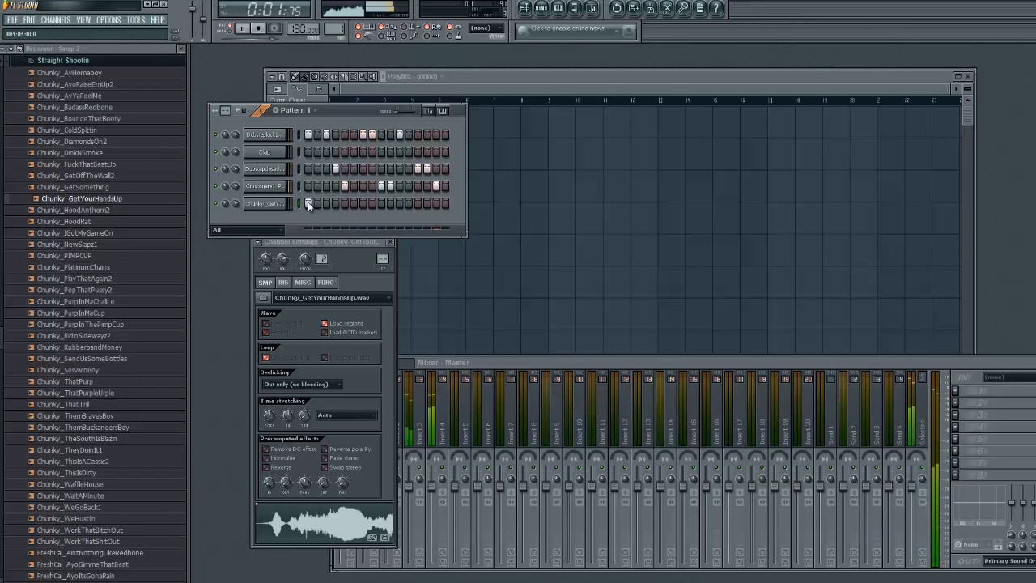
click(381, 202)
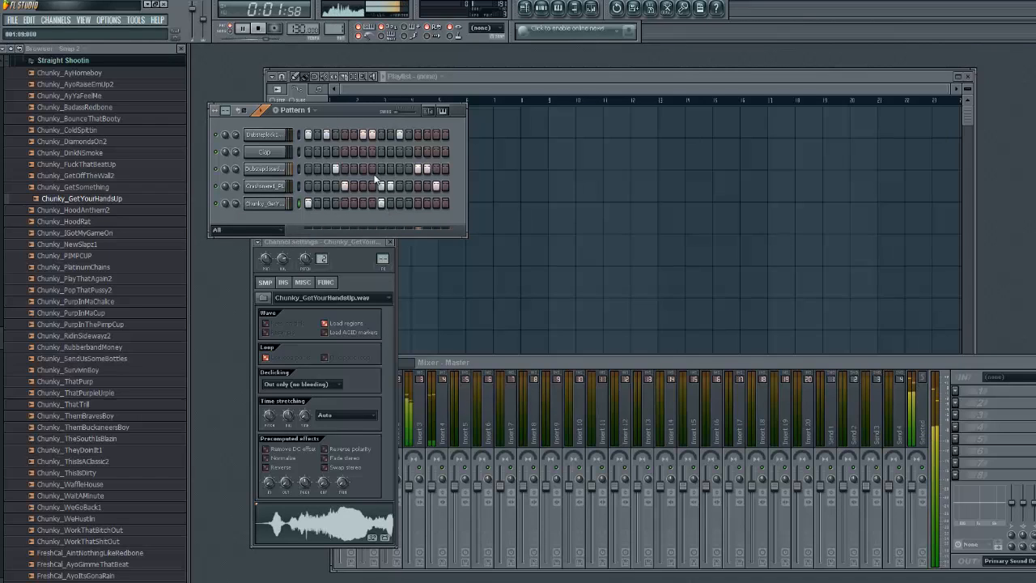
Preview vocals in the Straight Shootin folder, add Chunky_ThatTrill as a new channel and place it on steps 5 and 13.
click(79, 244)
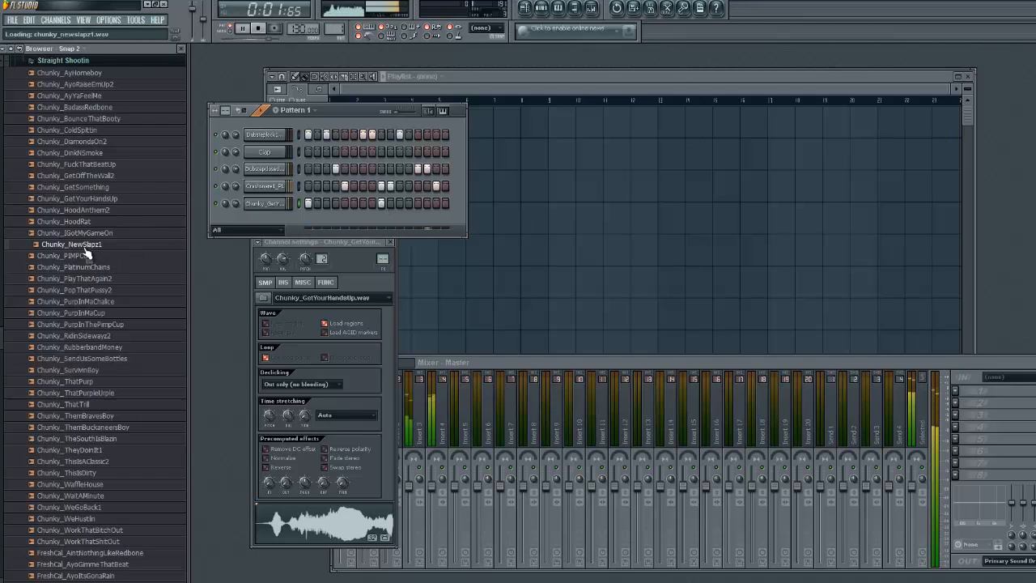
click(85, 222)
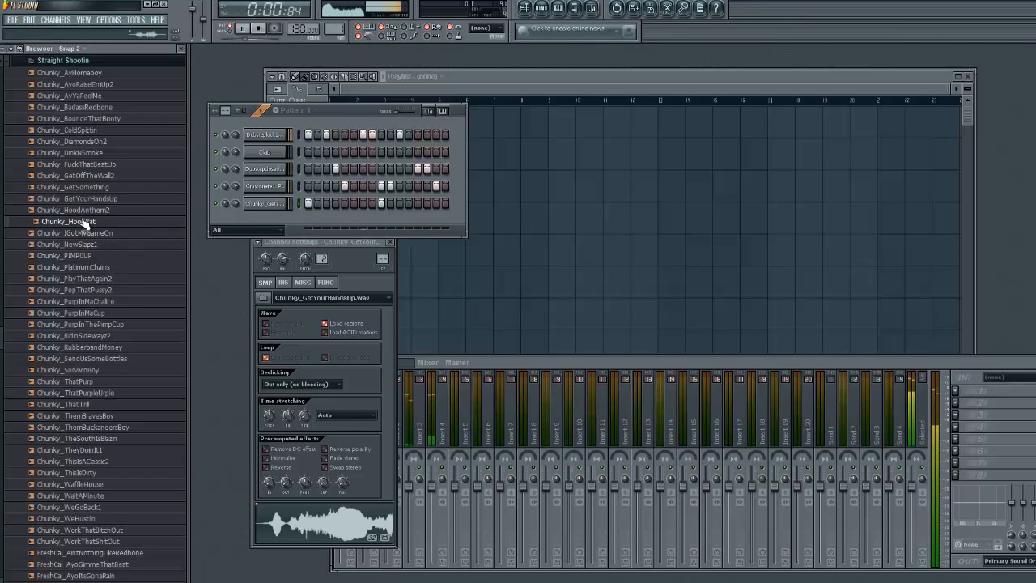
click(81, 130)
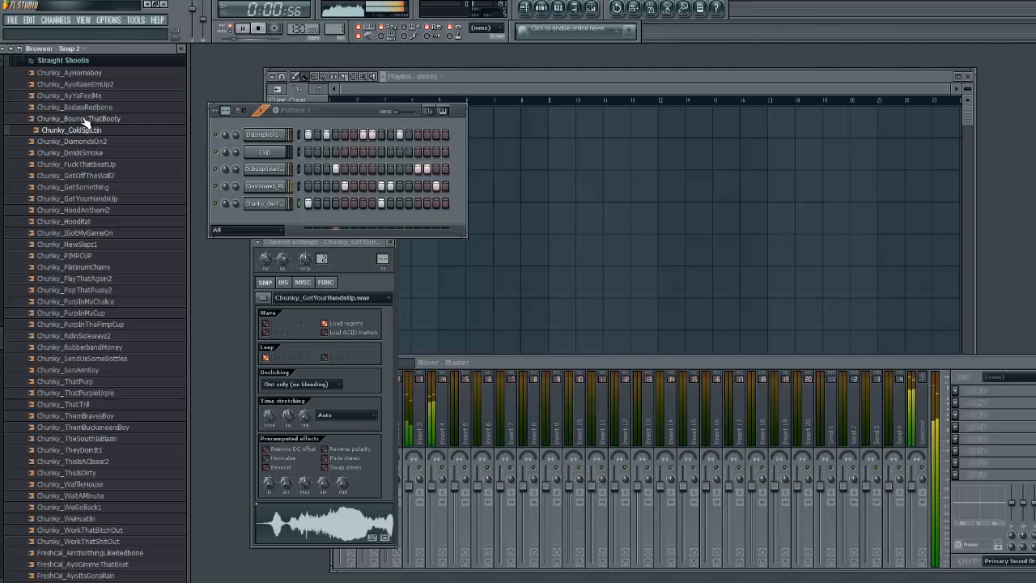
click(81, 74)
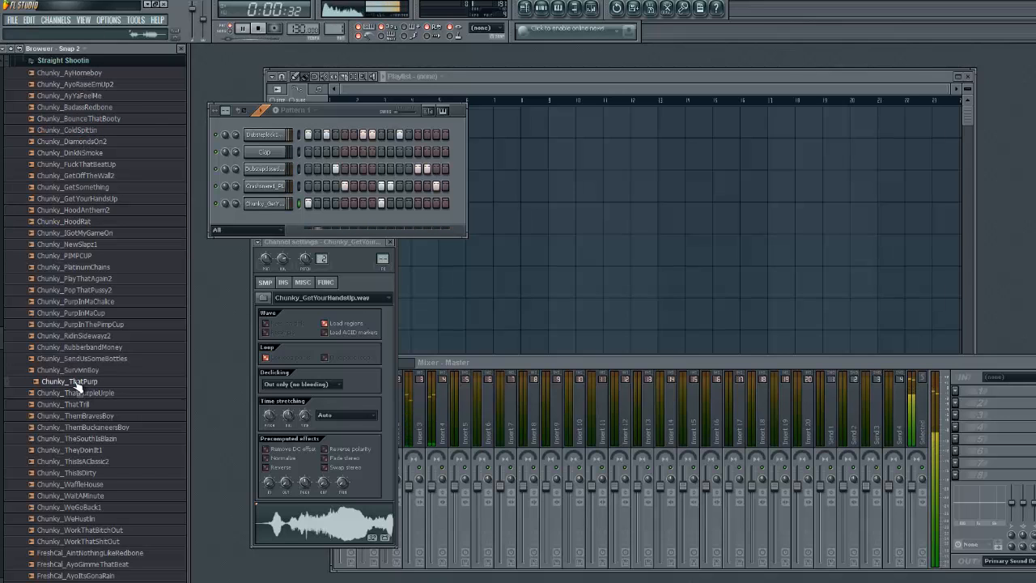
drag(71, 404, 276, 221)
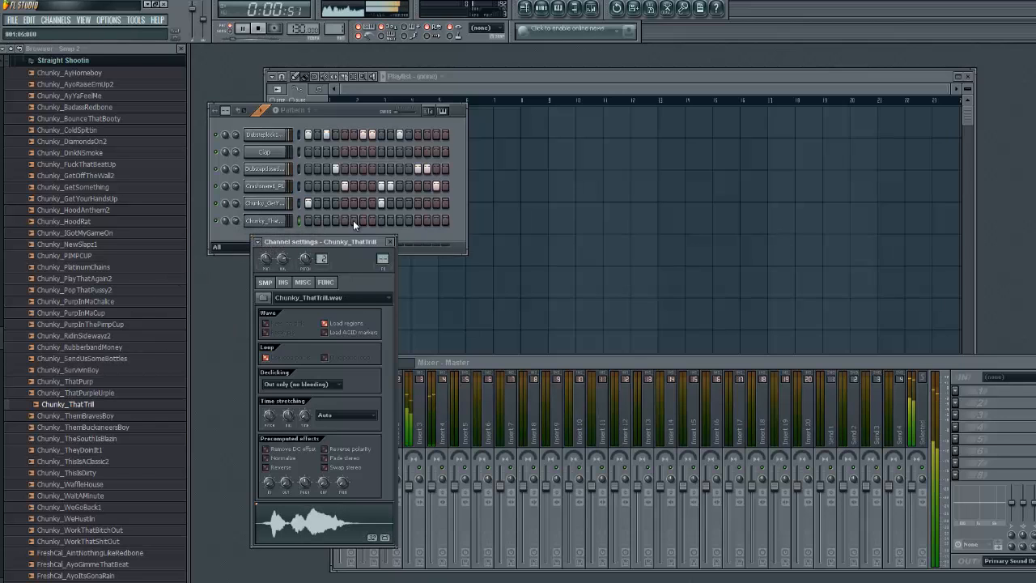
Preview the FreshCal vocals, add FreshCal_IGetItIn as a new channel on steps 1 and 9, and restart the pattern.
click(81, 440)
scroll(84, 451, down, 7)
click(82, 404)
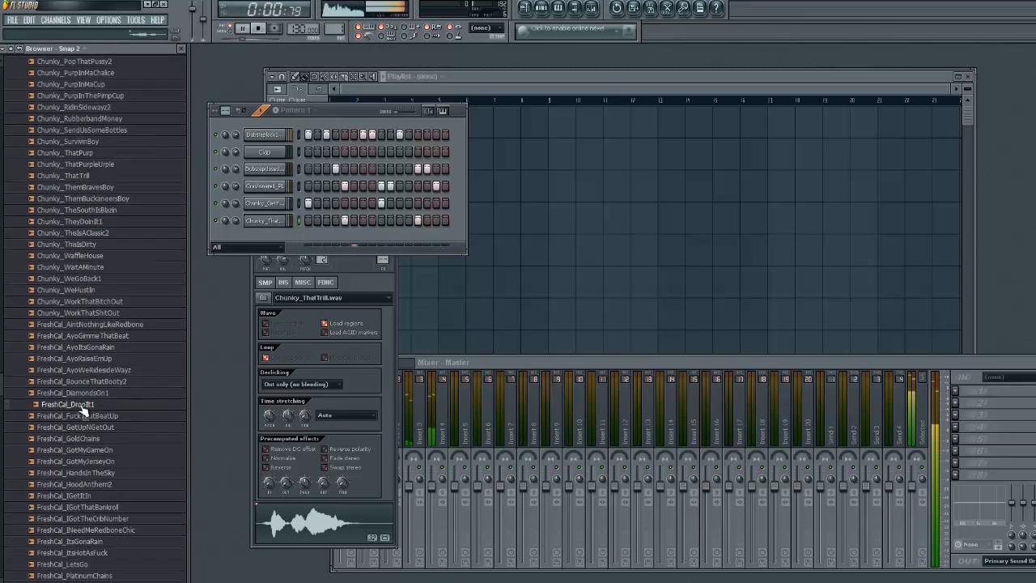
click(72, 393)
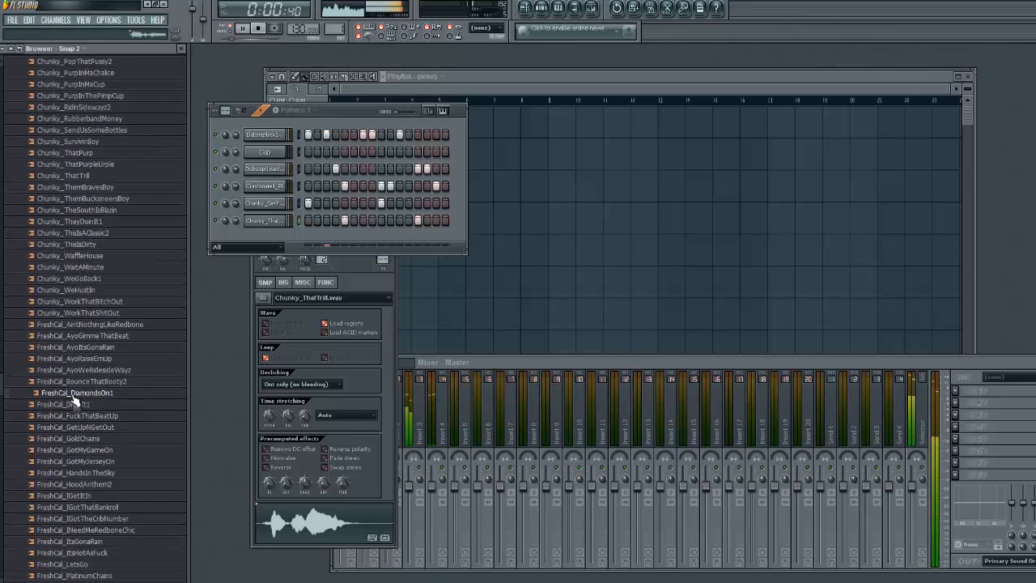
click(76, 484)
drag(81, 497, 314, 233)
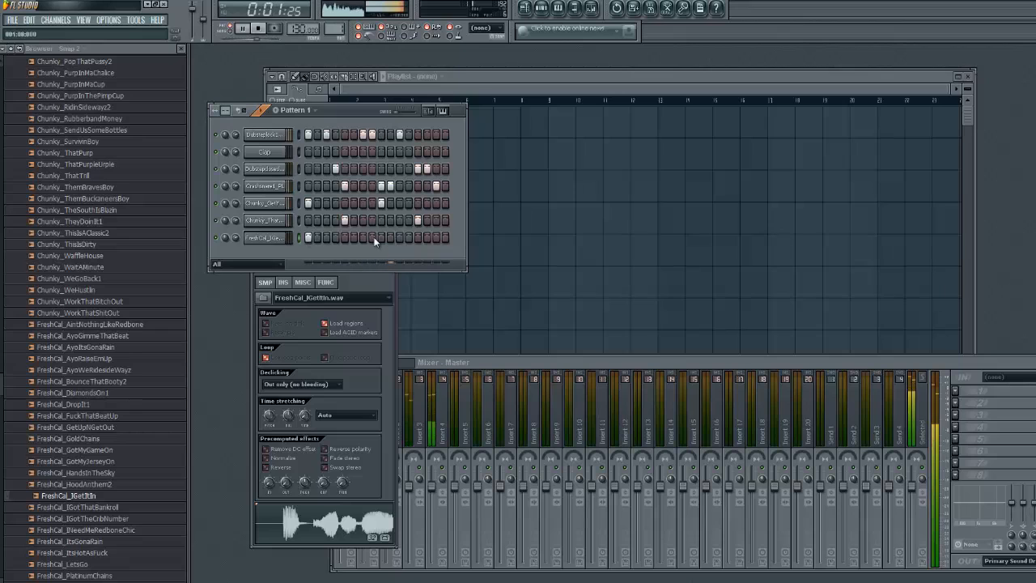
click(381, 238)
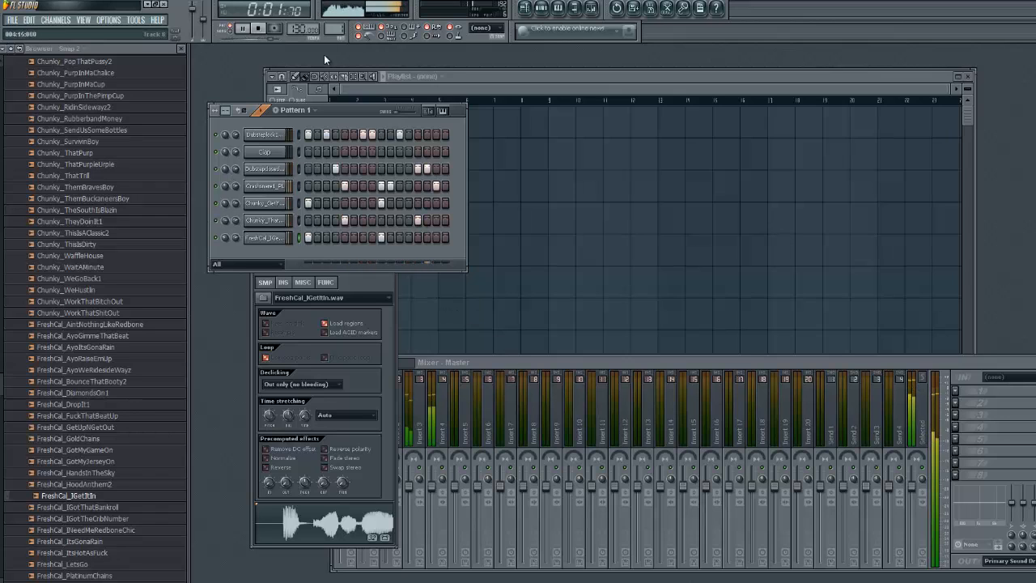
click(533, 365)
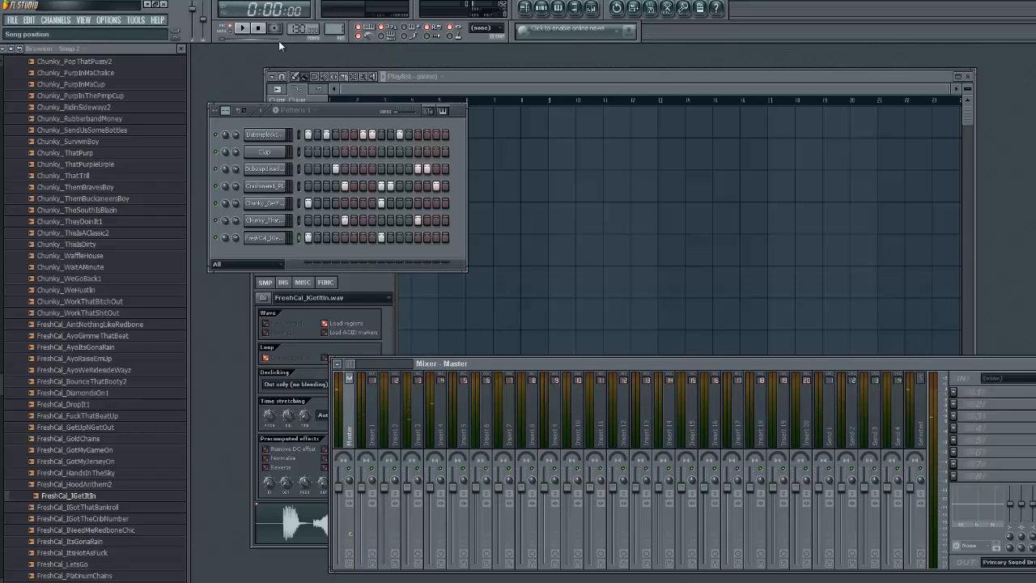
click(242, 30)
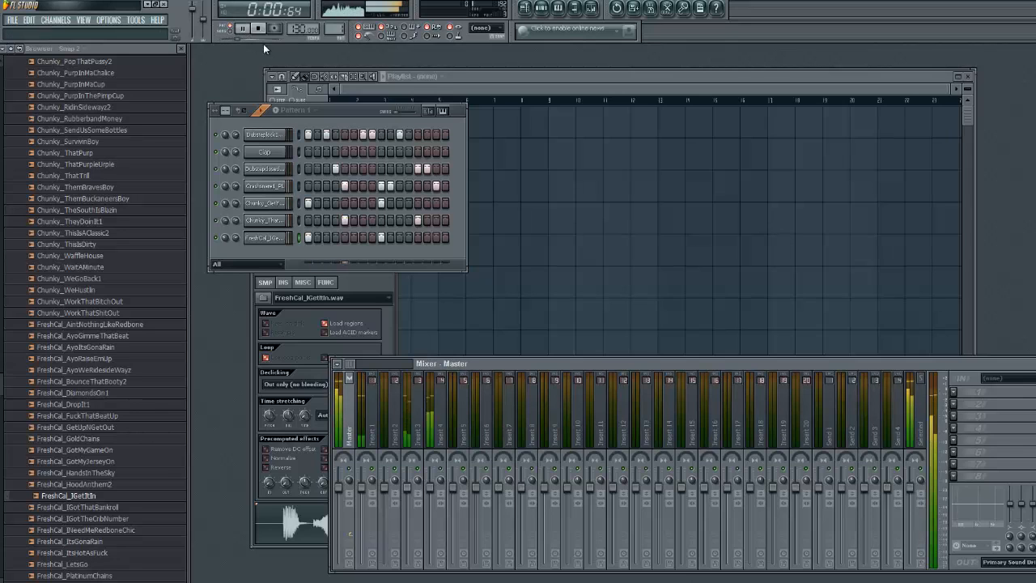
Add an FL Keys channel to Pattern 1 and open its piano roll.
click(51, 20)
mouse_move(59, 31)
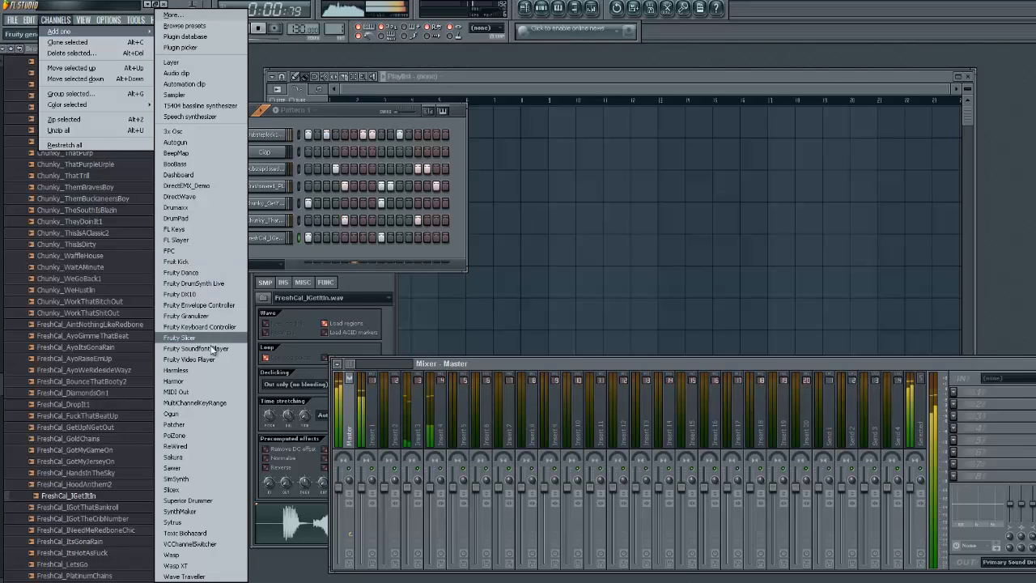
click(194, 231)
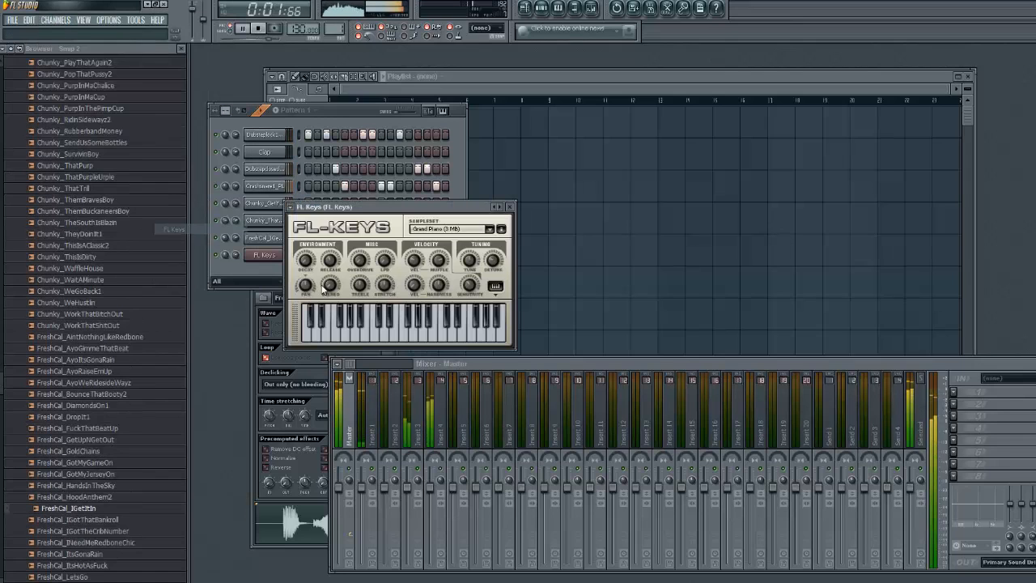
click(349, 107)
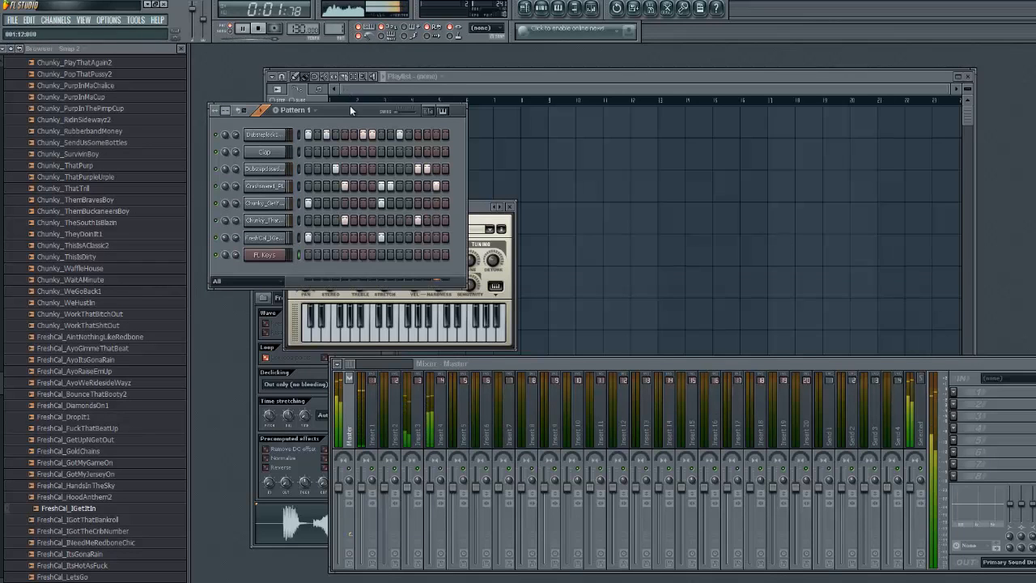
right_click(282, 254)
click(308, 255)
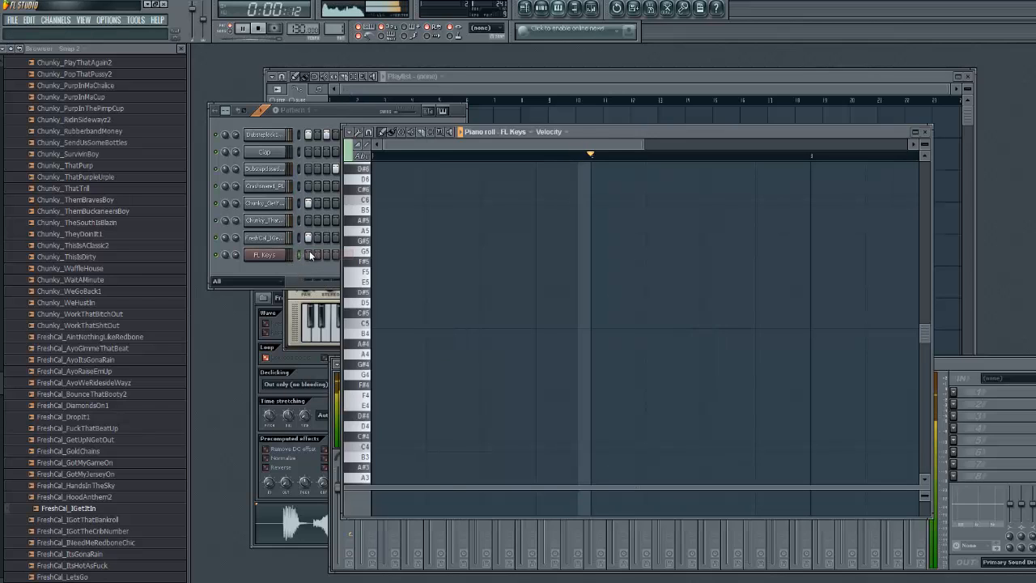
Enable recording and play four chords on FL Keys live into Pattern 1.
click(276, 29)
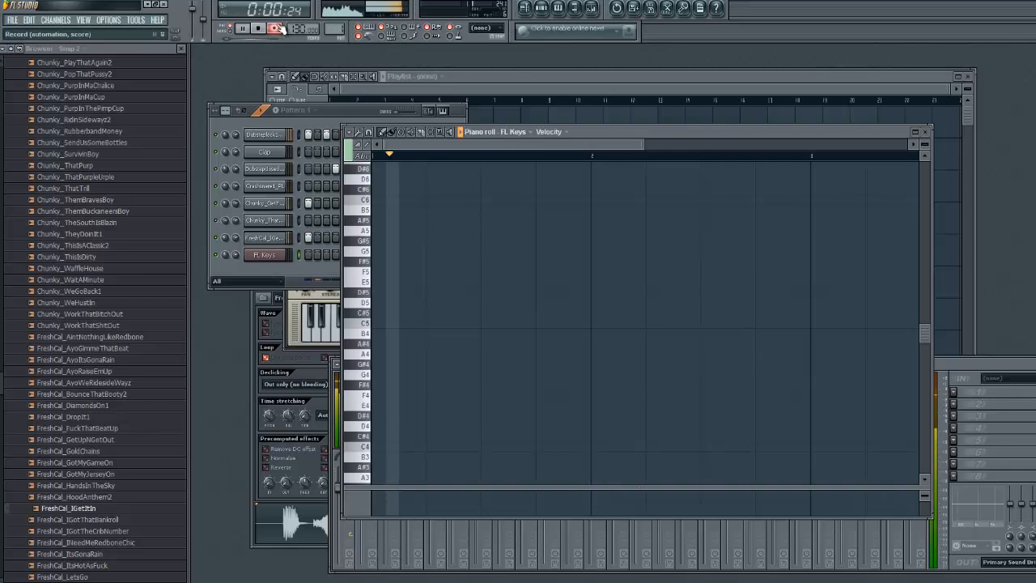
key(i)
key(i)
key(i)
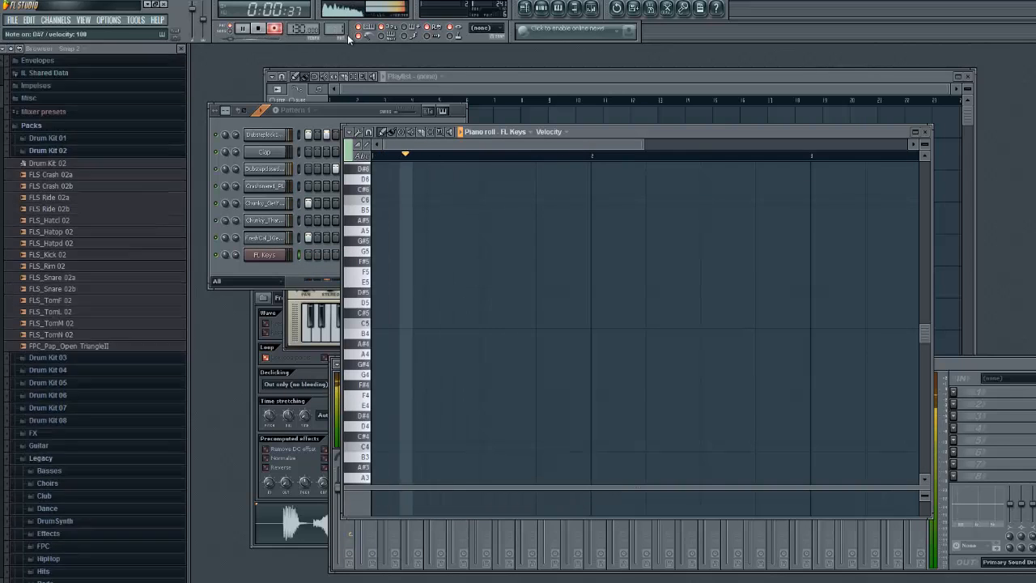
key(i)
key(bracketleft)
key(i)
key(bracketleft)
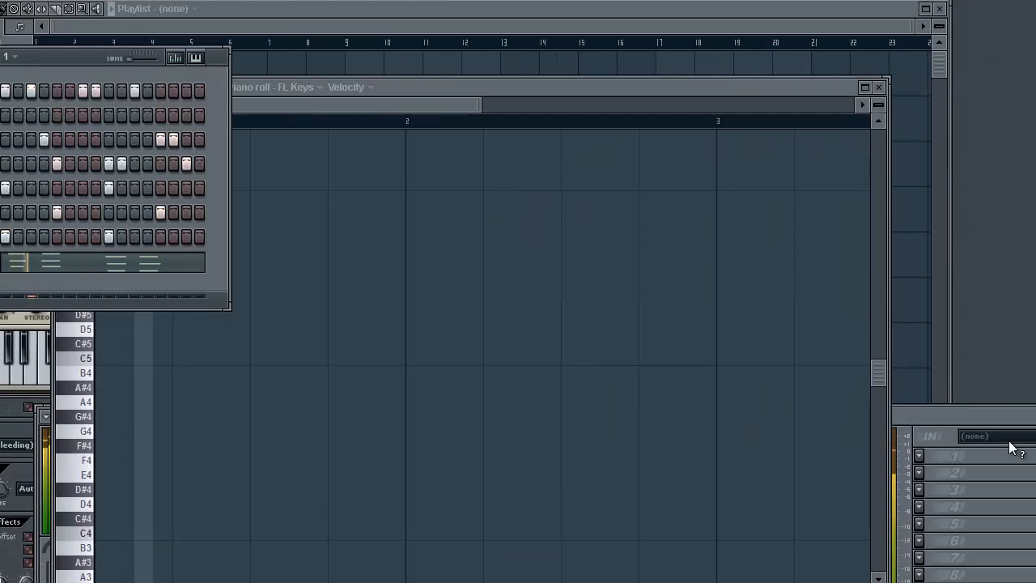
Add a Fruity Compressor to the Master track's second effect slot.
click(982, 410)
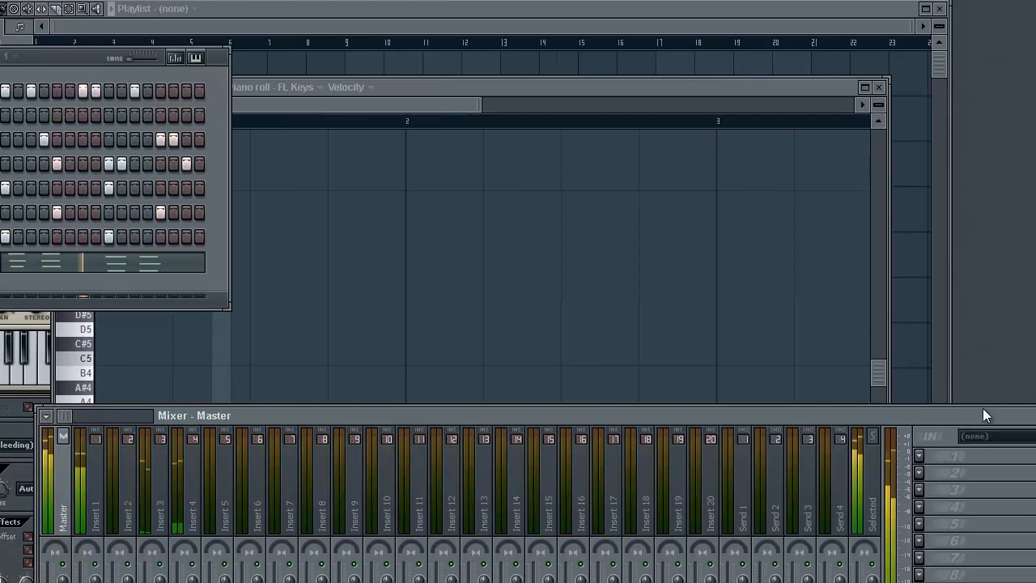
click(919, 489)
click(952, 164)
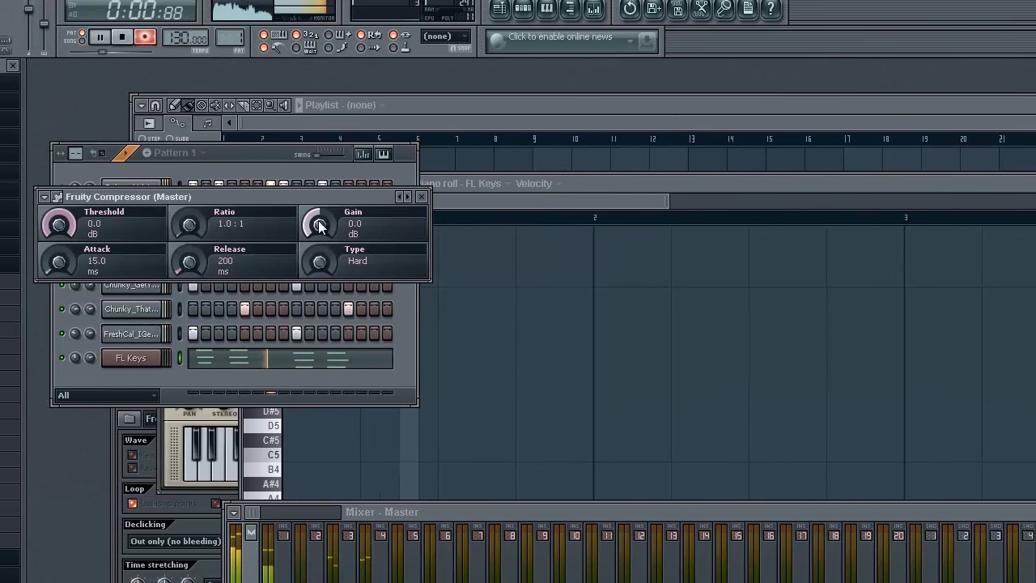
While recording, raise the compressor's gain to 30 dB, set its release to 59 ms, and vary its threshold, attack and ratio.
drag(319, 223, 316, 170)
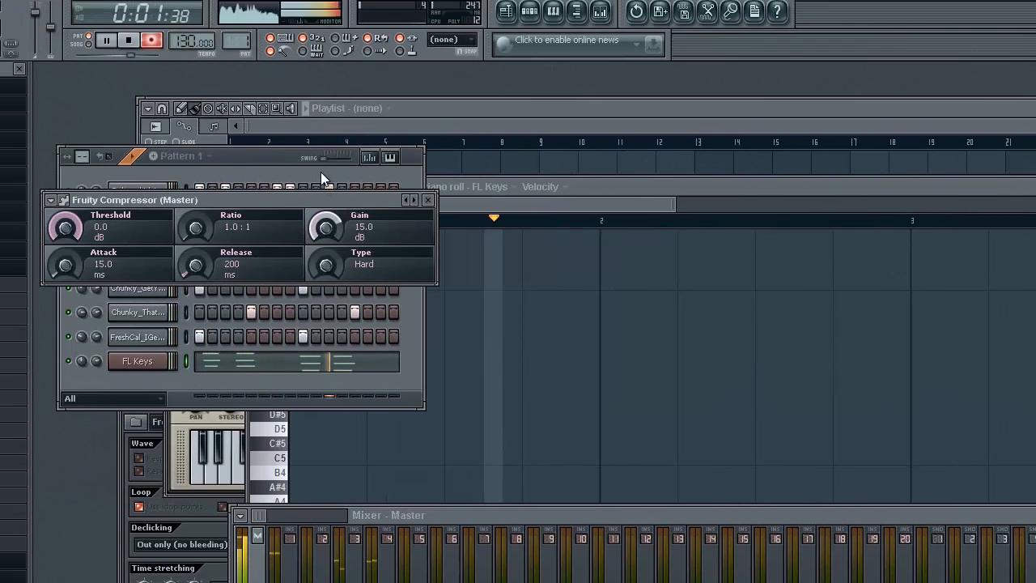
drag(67, 224, 75, 340)
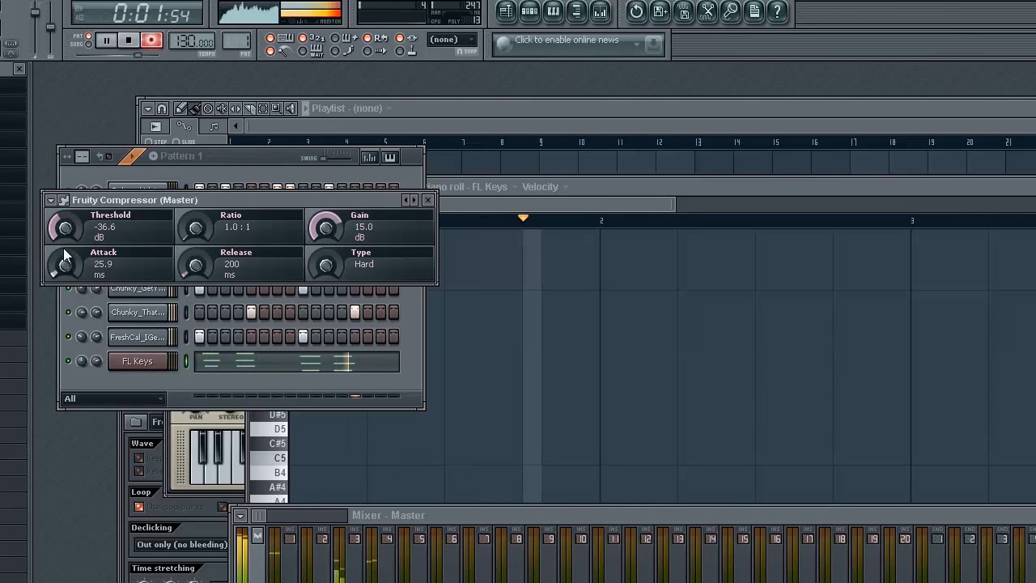
drag(69, 252, 77, 266)
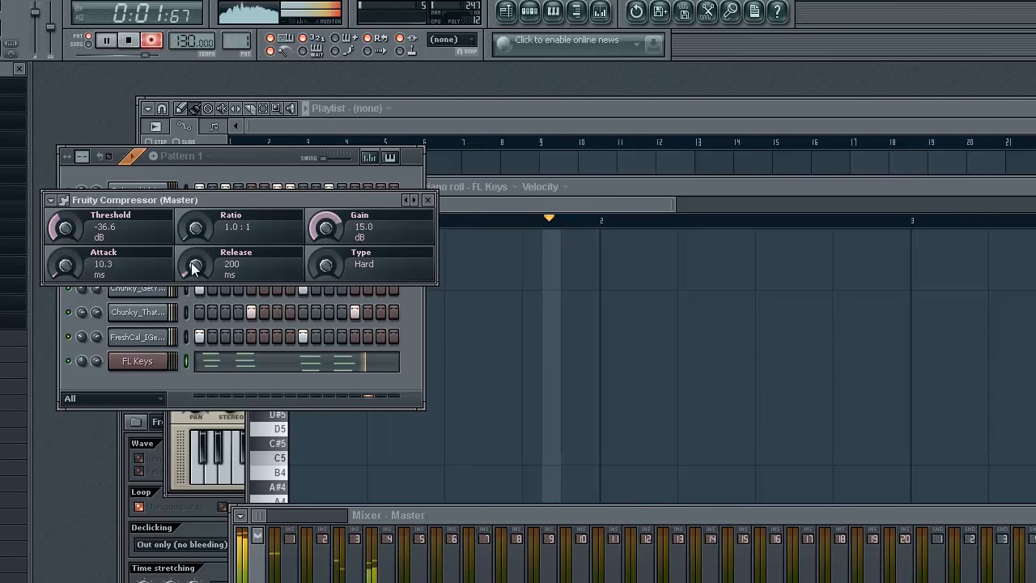
drag(193, 259, 201, 263)
mouse_move(189, 213)
mouse_down()
mouse_move(194, 136)
mouse_move(189, 194)
mouse_up()
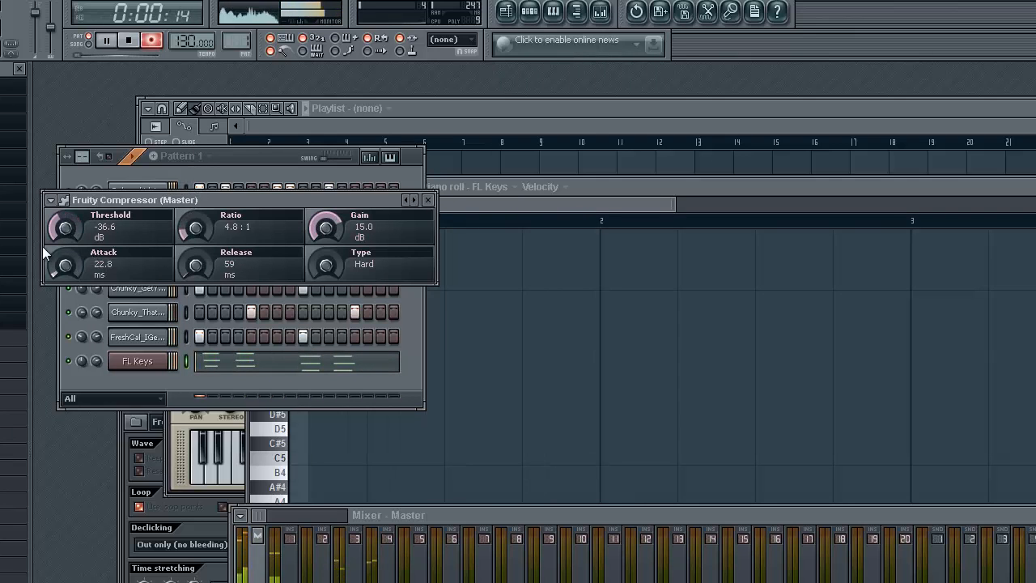
drag(59, 219, 67, 259)
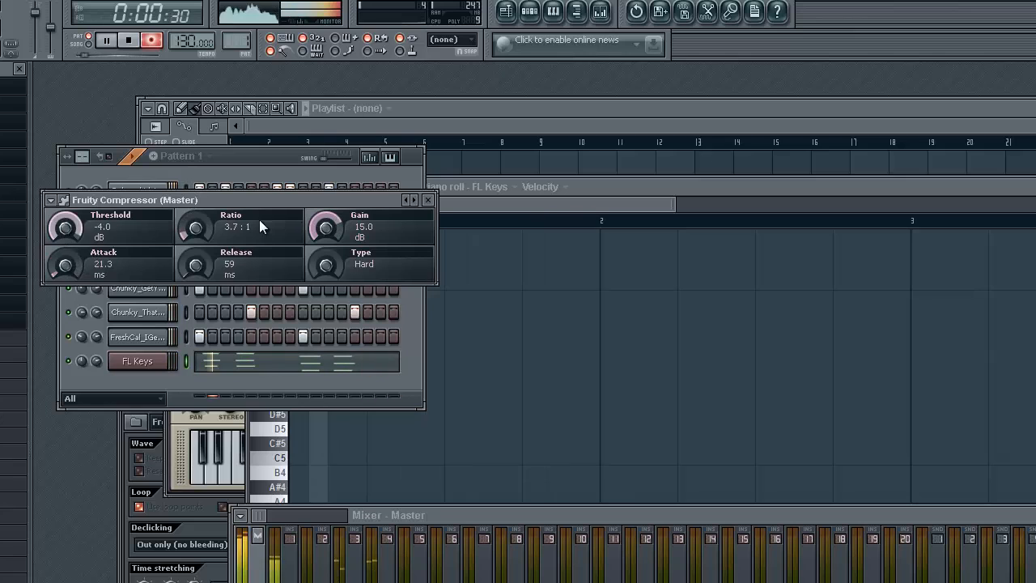
drag(335, 228, 333, 170)
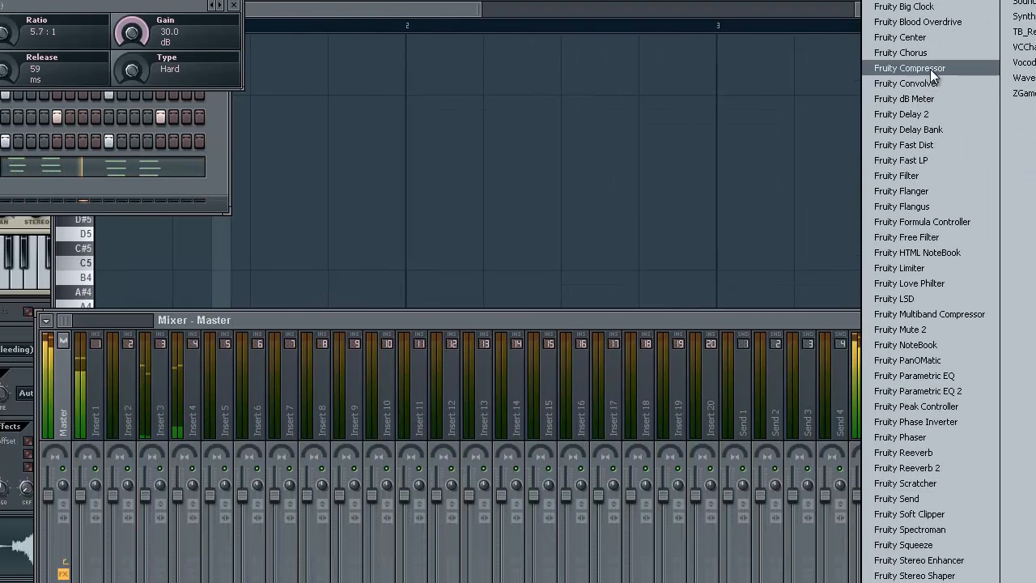
Add two more Fruity Compressors to Master slots 4 and 6, both with the Brickwall preset.
click(930, 68)
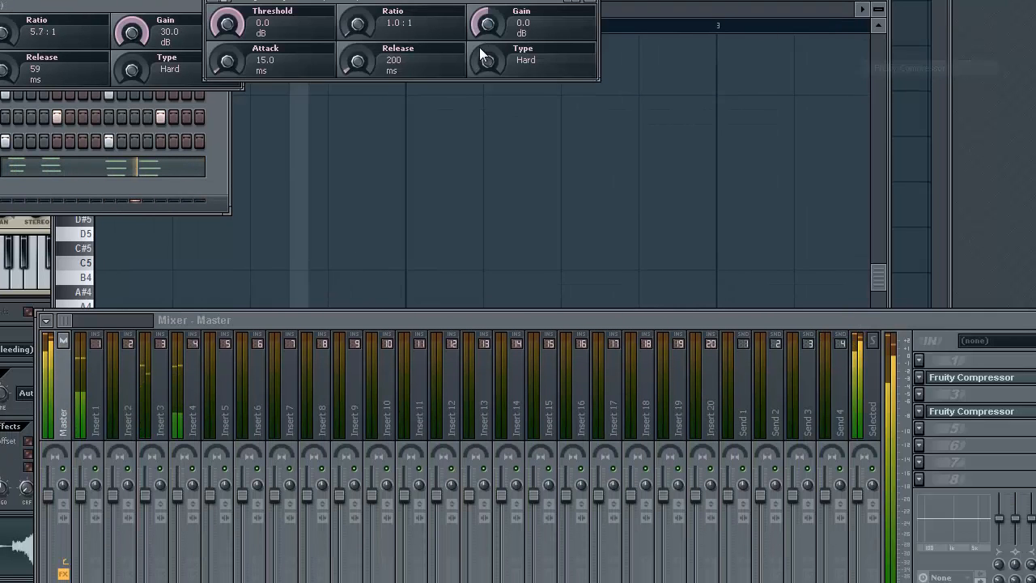
click(571, 7)
click(599, 66)
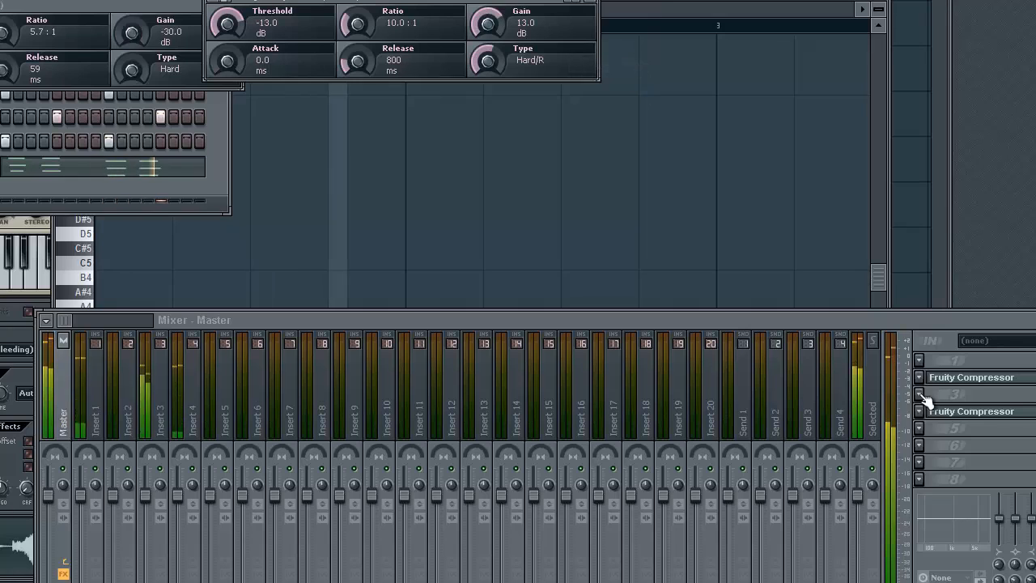
click(926, 422)
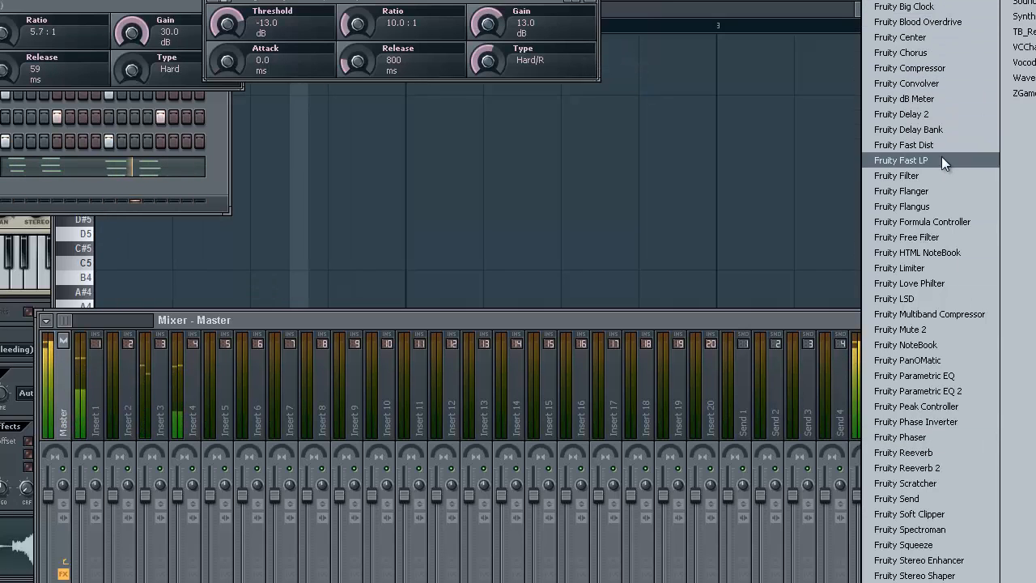
click(942, 68)
click(423, 179)
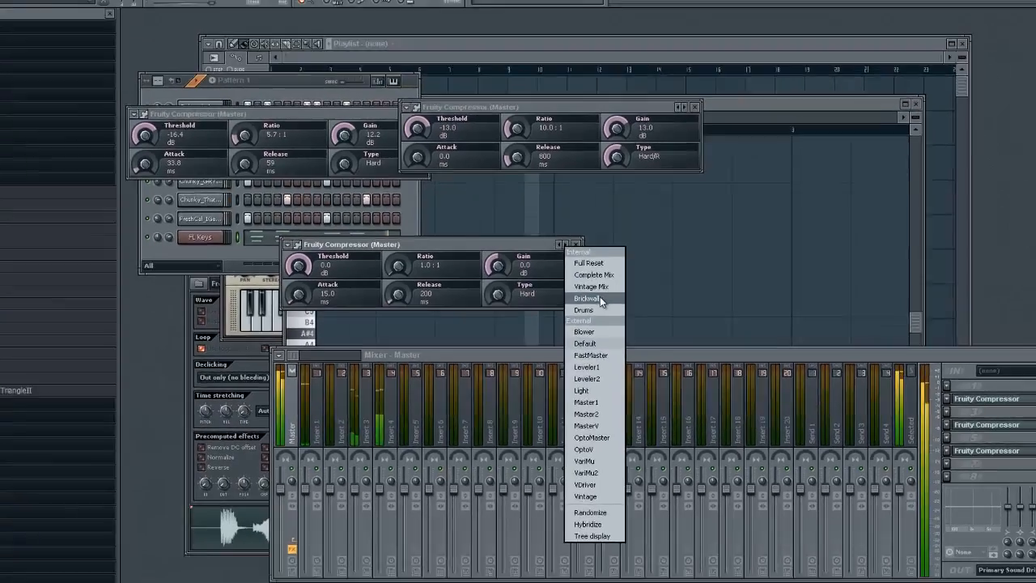
click(500, 266)
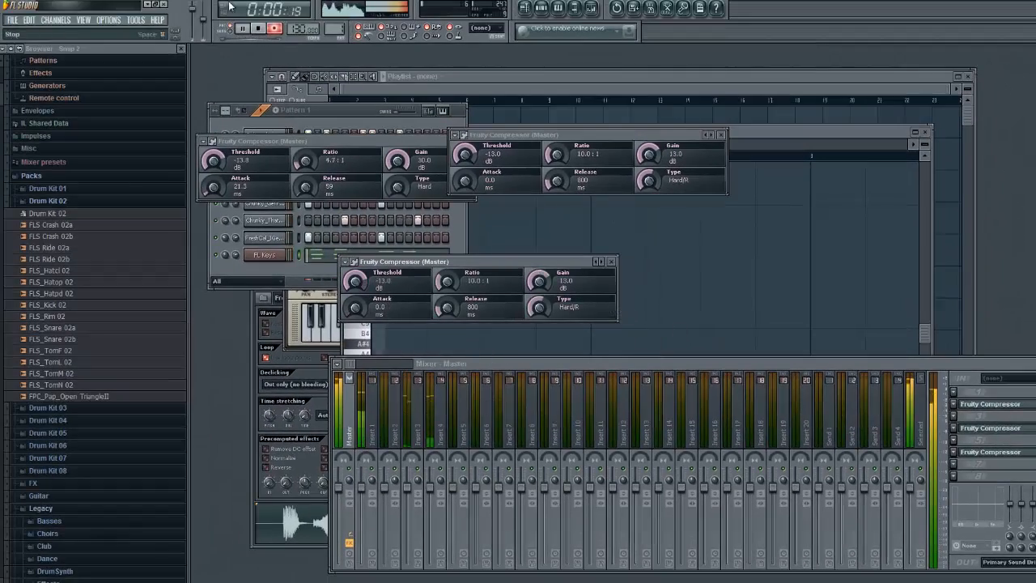
Add Soundgoodizer to the Master's slot 8 and Fruity Reeverb to slot 7, stopping playback in between.
click(961, 480)
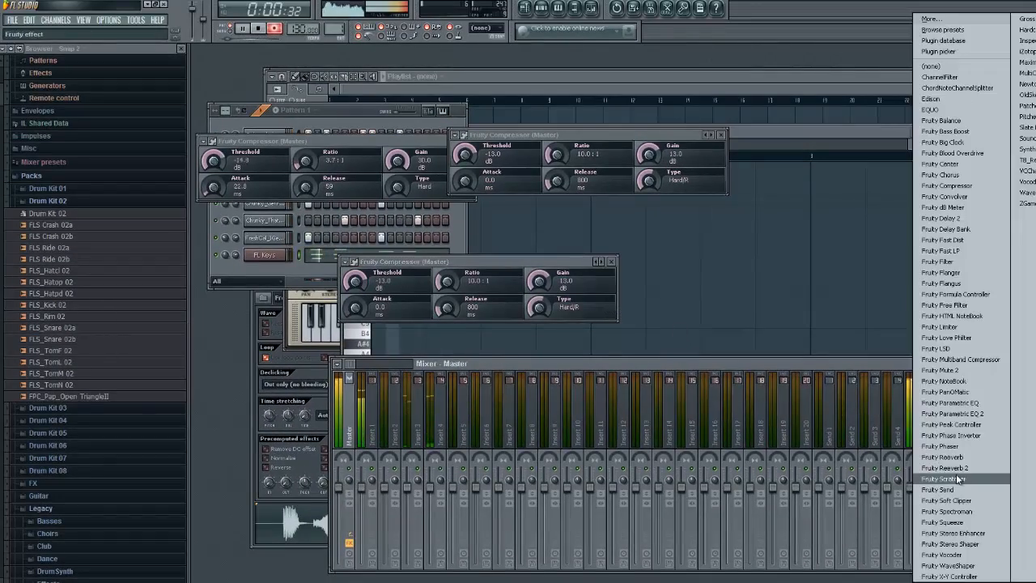
click(1026, 138)
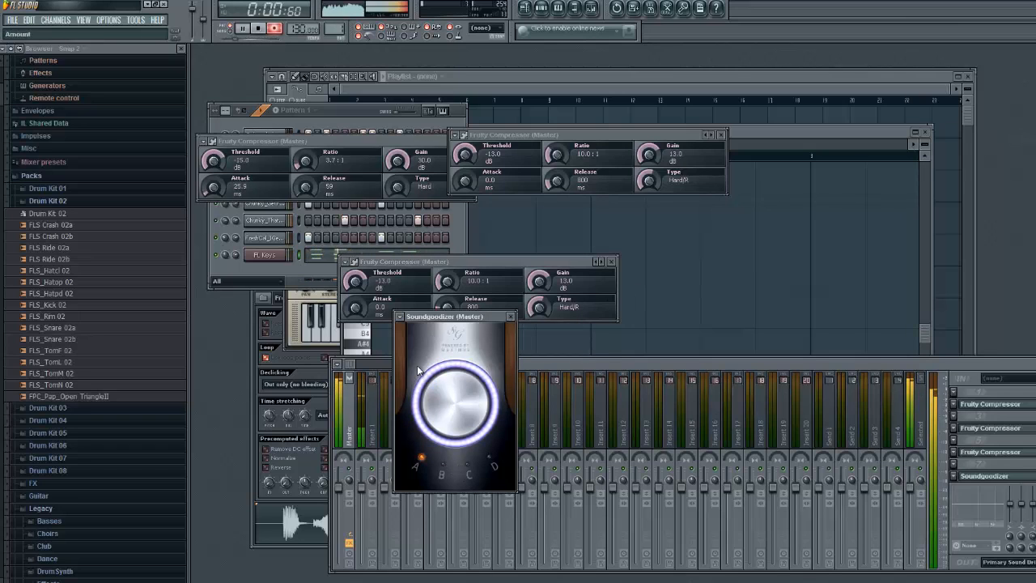
click(257, 29)
click(961, 467)
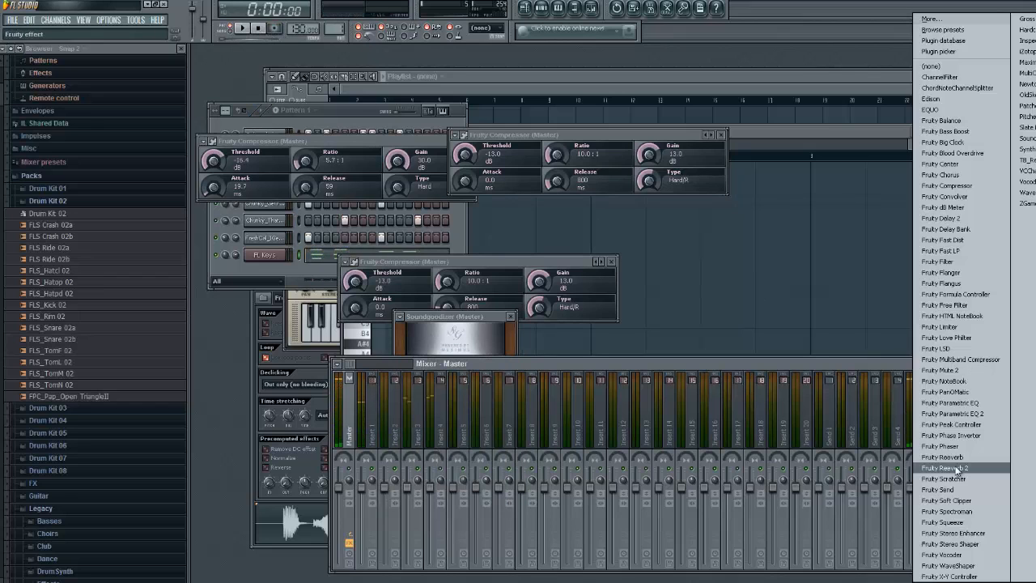
click(979, 460)
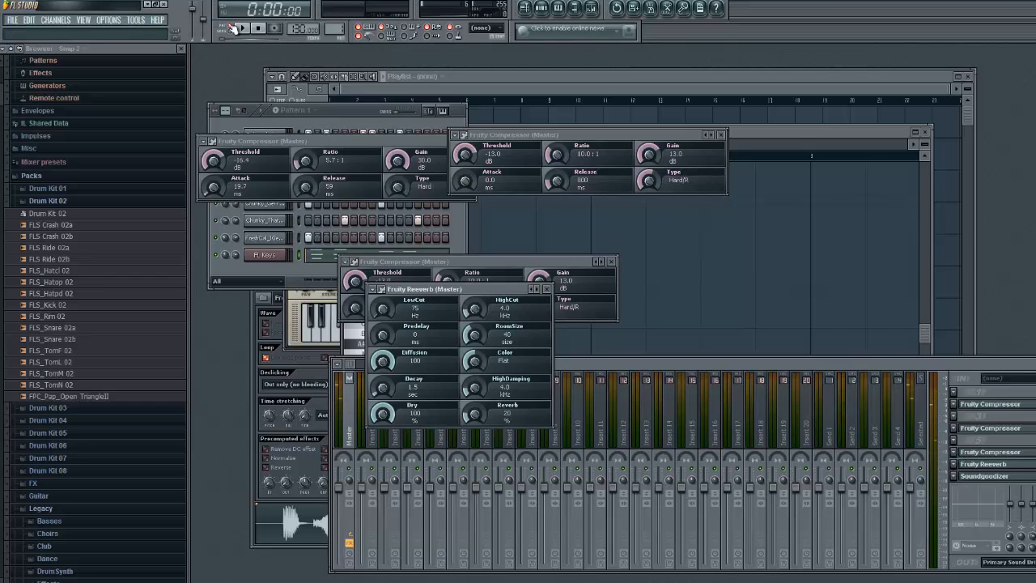
Play the pattern and set the Fruity Reeverb's HighDamping to 11.5 kHz, Decay to 20.0 sec and Reverb to 100%.
click(234, 29)
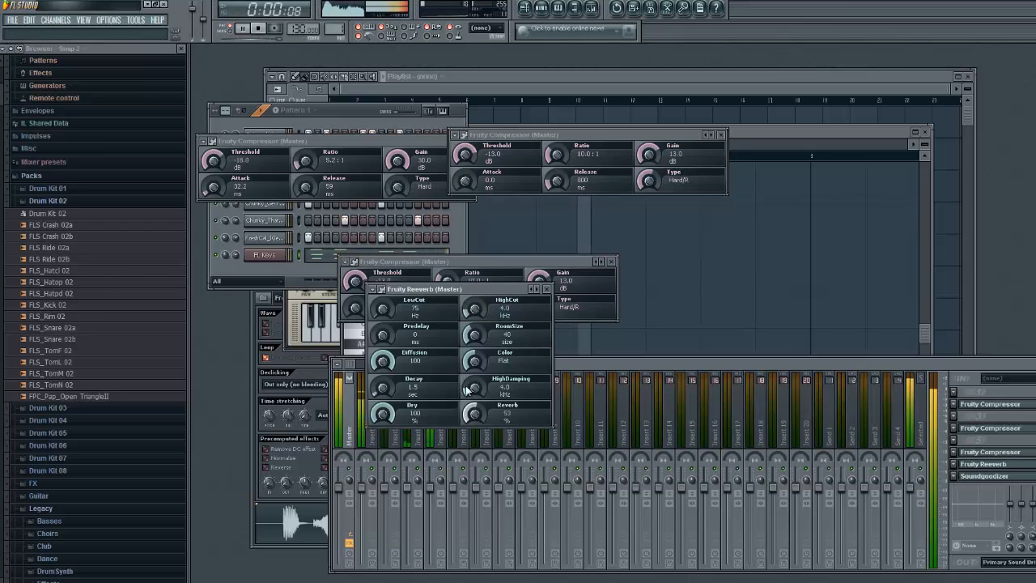
drag(469, 389, 459, 338)
drag(381, 387, 382, 317)
drag(479, 413, 477, 379)
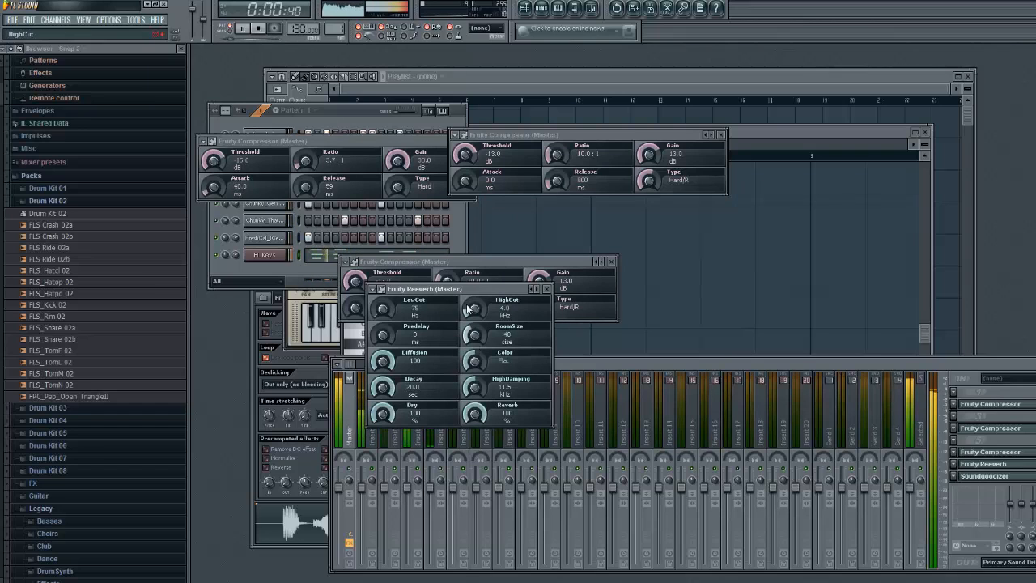
Set the reverb's RoomSize to 3 and Color to Warmer, and switch its LowCut and HighCut to OFF.
drag(383, 338, 391, 340)
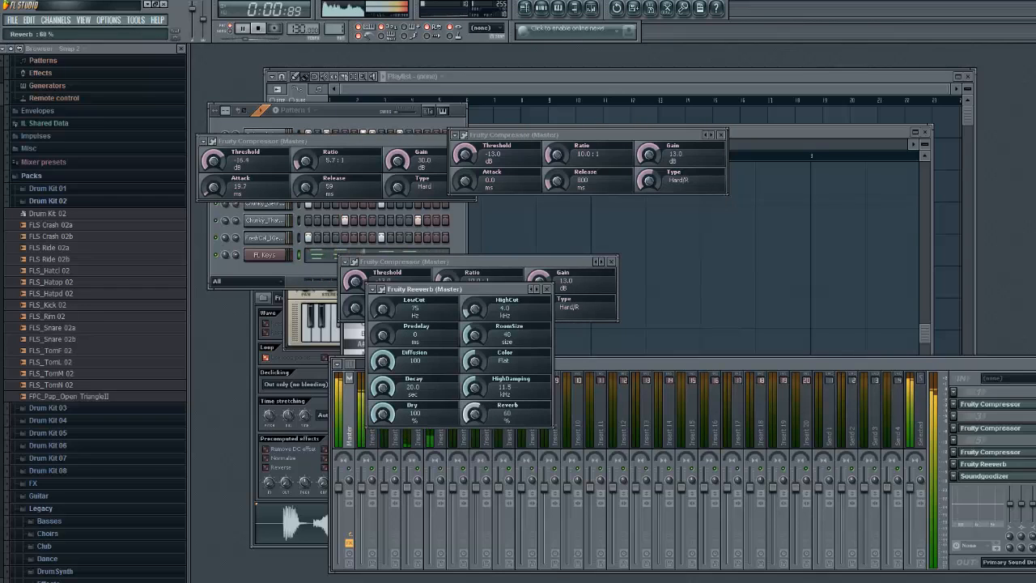
drag(477, 362, 481, 390)
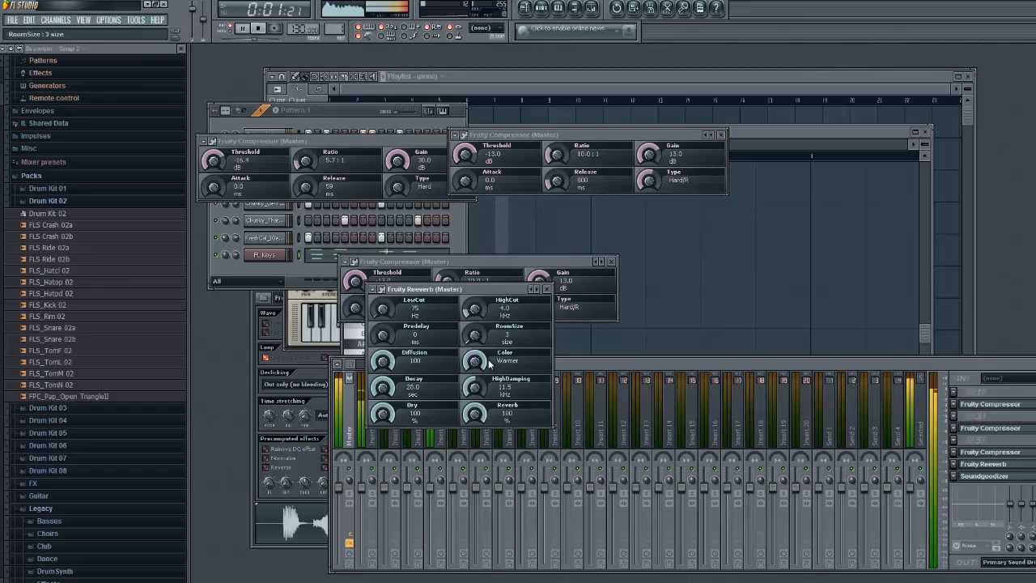
drag(386, 311, 386, 356)
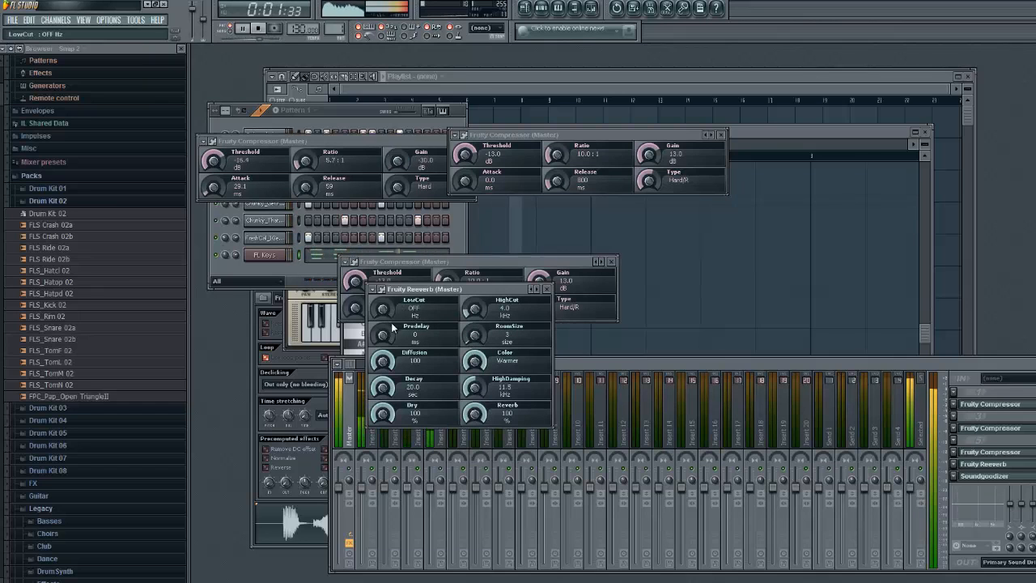
drag(479, 311, 478, 267)
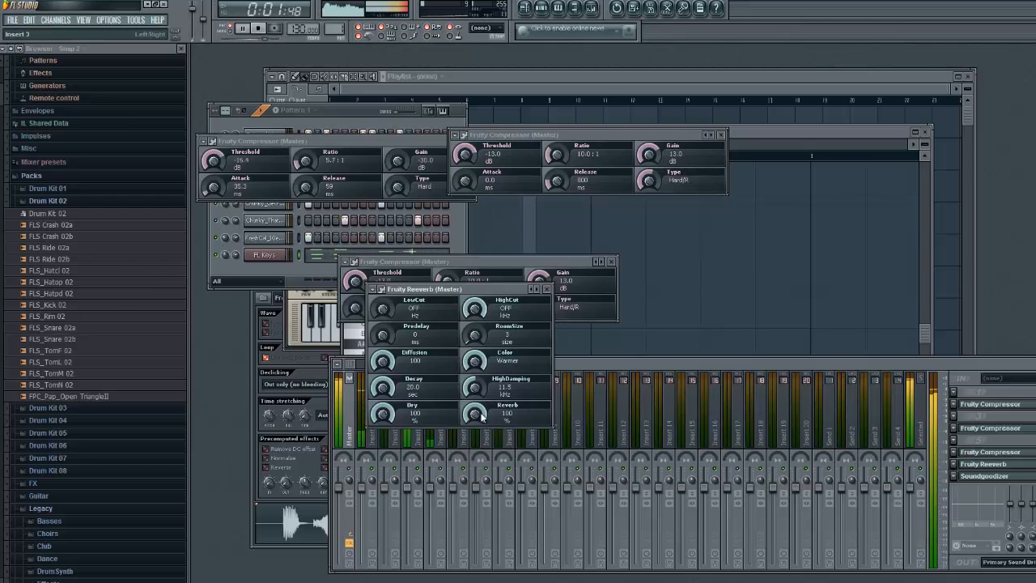
Lower the reverb's Dry level to 0% and Diffusion to 3, and set its HighDamping to OFF.
drag(385, 416, 385, 465)
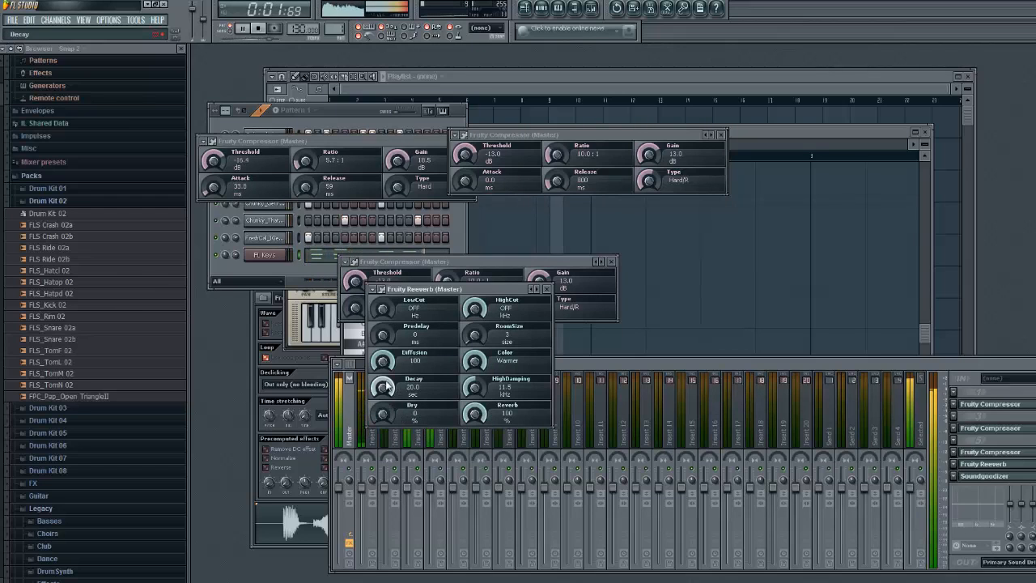
drag(383, 361, 385, 508)
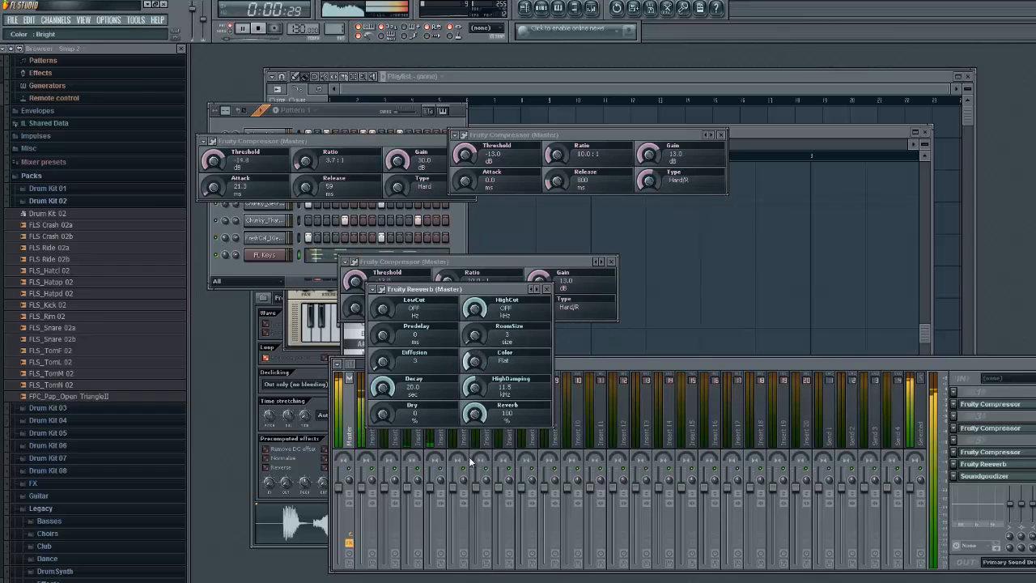
drag(486, 390, 486, 356)
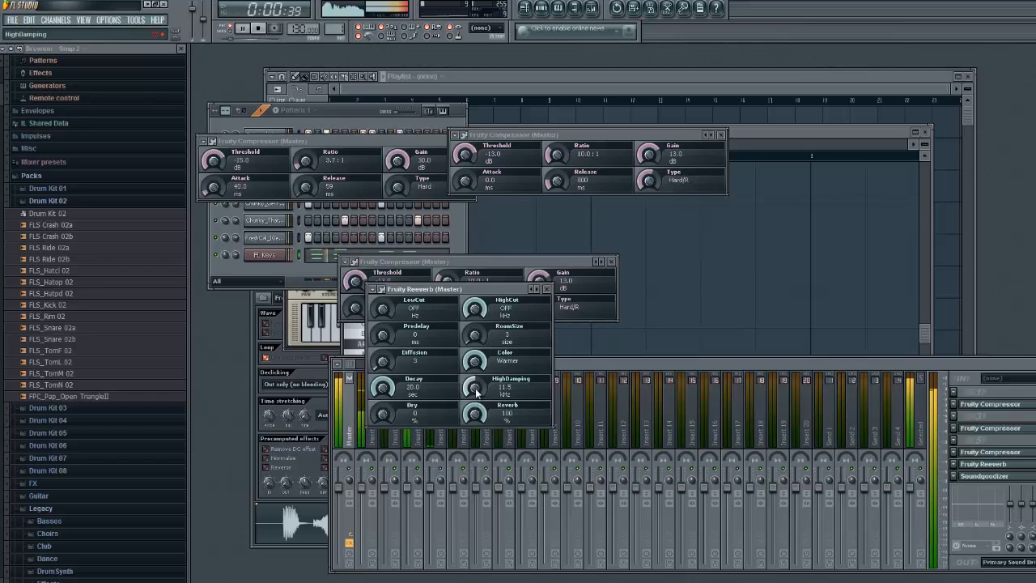
drag(474, 307, 476, 332)
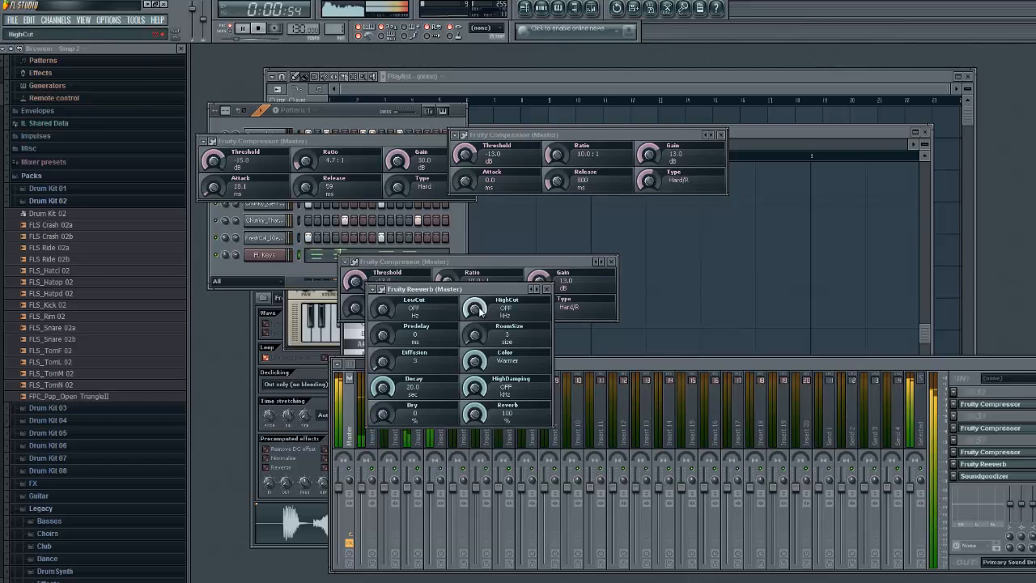
Raise the reverb's Dry level to 100%, set HighDamping to 6.7 kHz and reduce Decay to 0.1 sec, stopping playback.
drag(489, 419, 491, 331)
drag(482, 388, 483, 446)
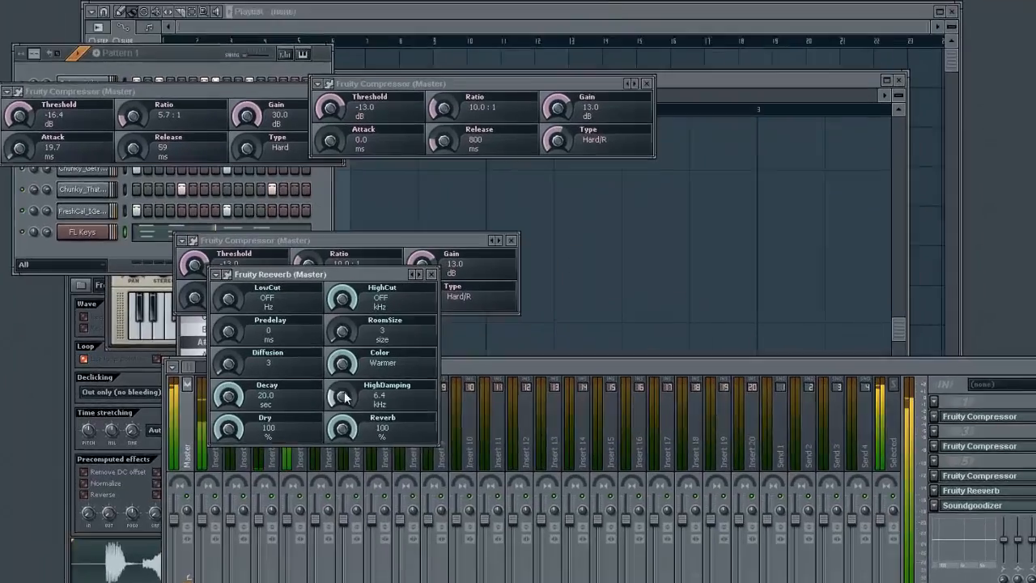
drag(344, 396, 344, 393)
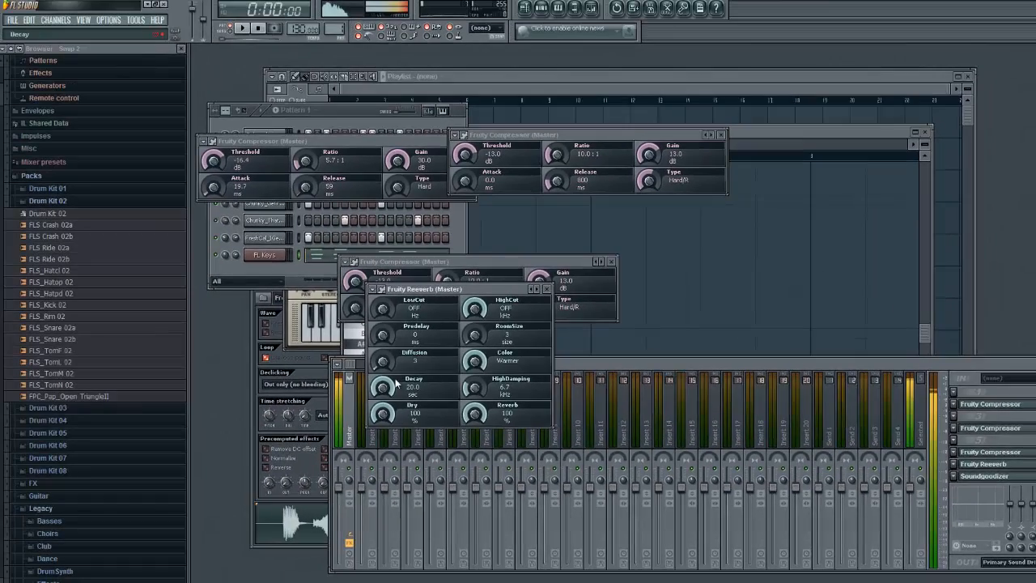
drag(397, 384, 396, 453)
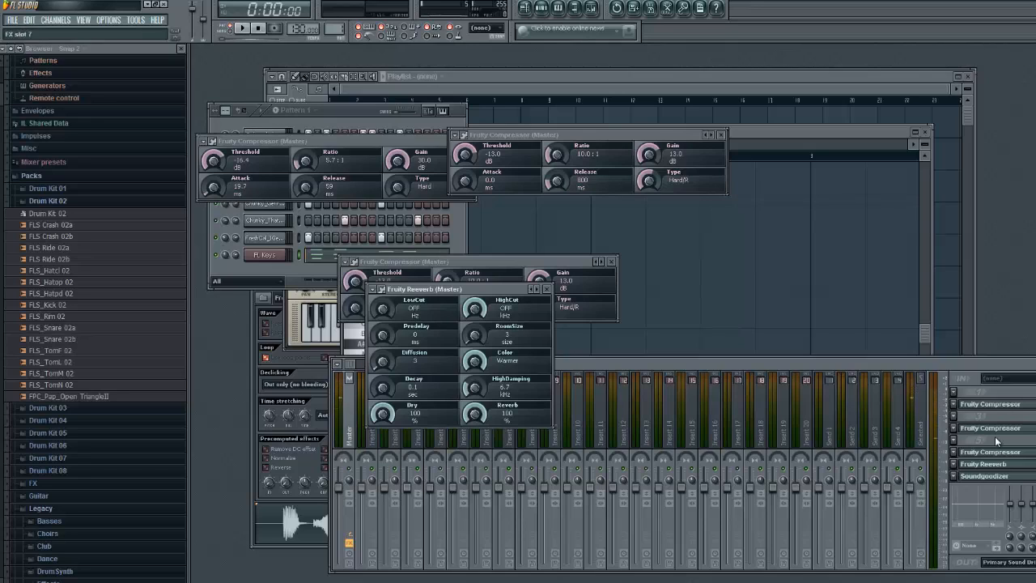
Set the reverb's HighDamping to OFF and Decay to 20.0 sec, and preview the FPC_Pap_Open TriangleII sample.
click(983, 369)
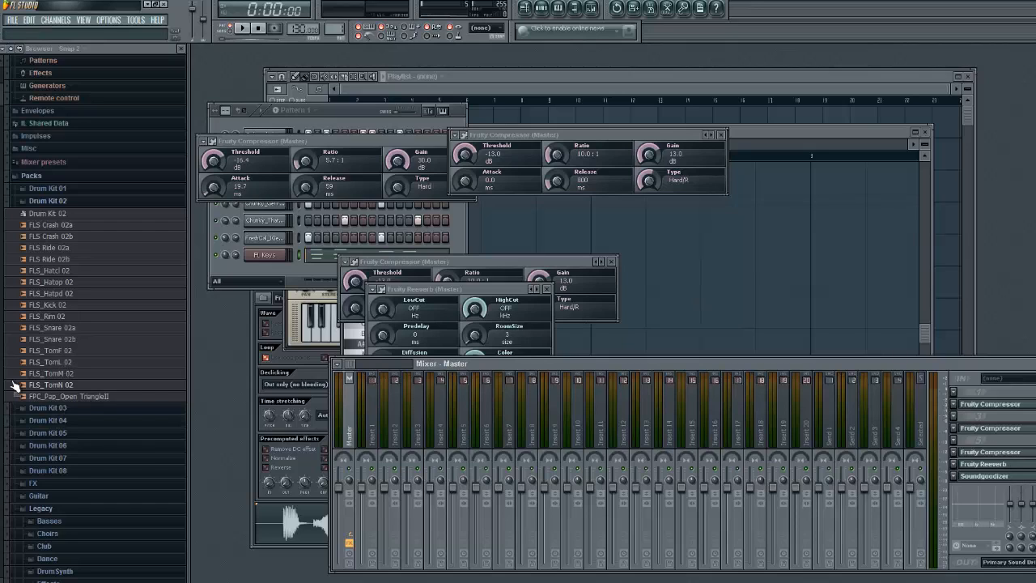
click(482, 300)
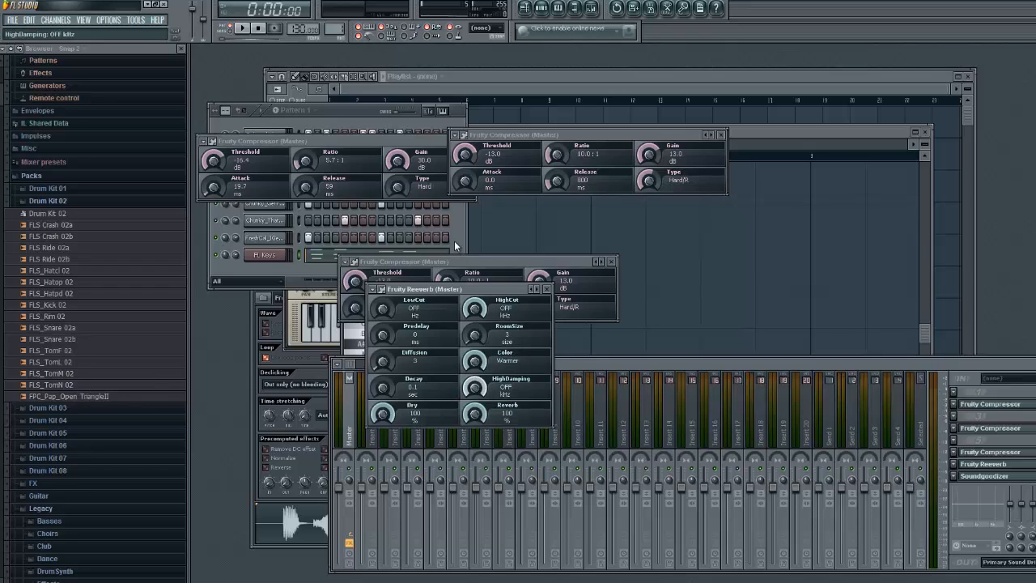
drag(382, 388, 378, 285)
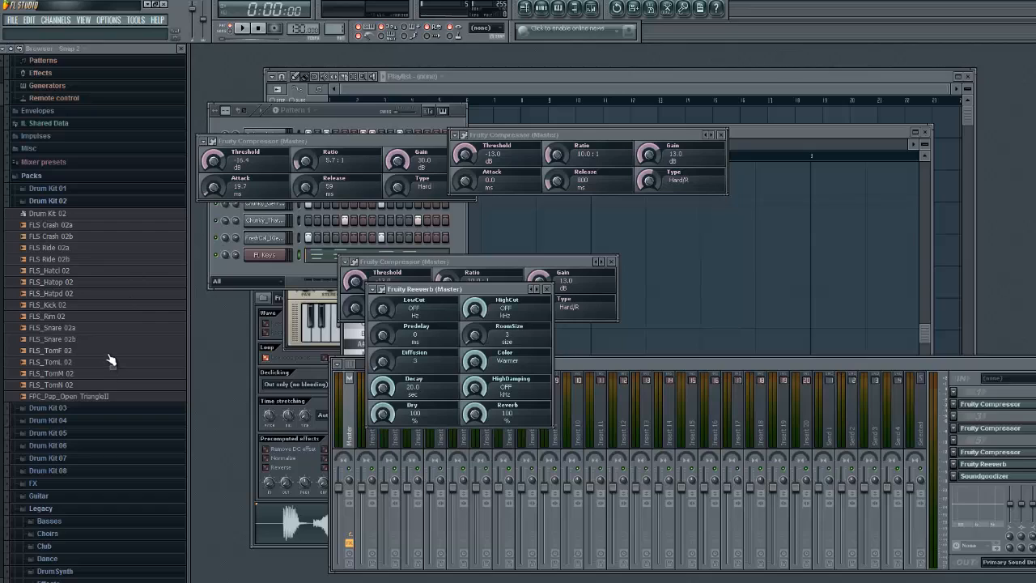
click(102, 397)
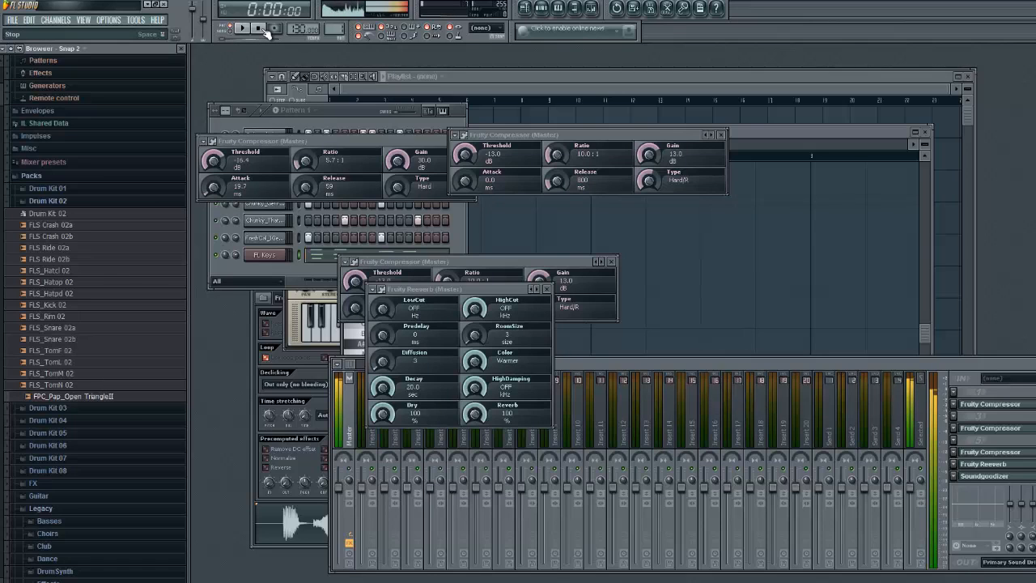